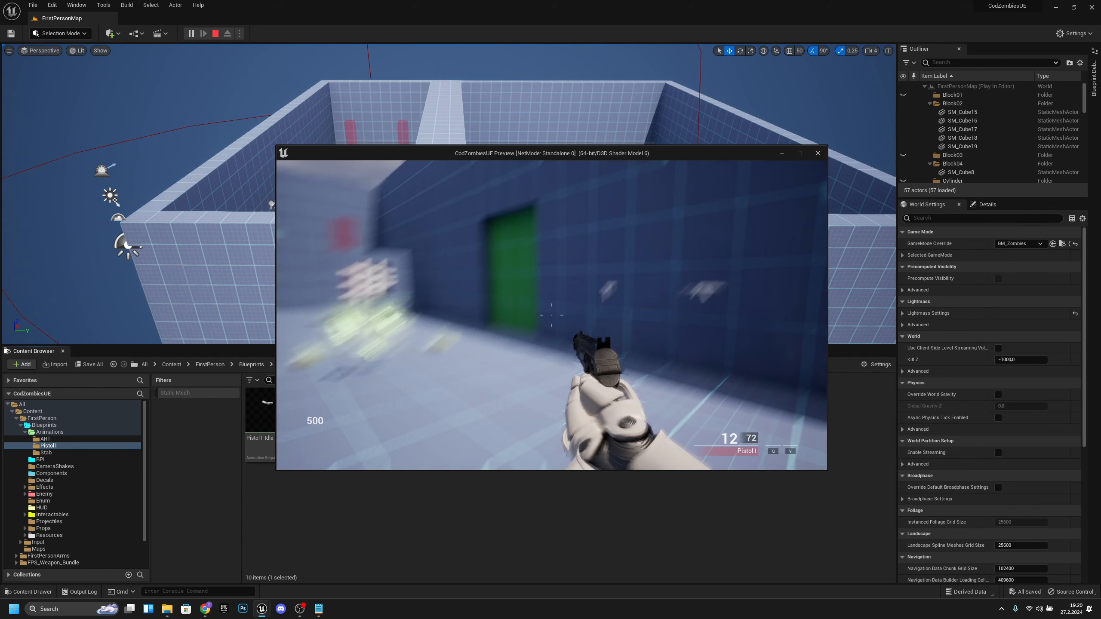
Step: Playtest the level by firing the pistol several times, reloading it and stopping the preview
{"action": "left_click", "coordinate": [551, 315]}
{"action": "left_click", "coordinate": [551, 314]}
{"action": "left_click", "coordinate": [551, 315]}
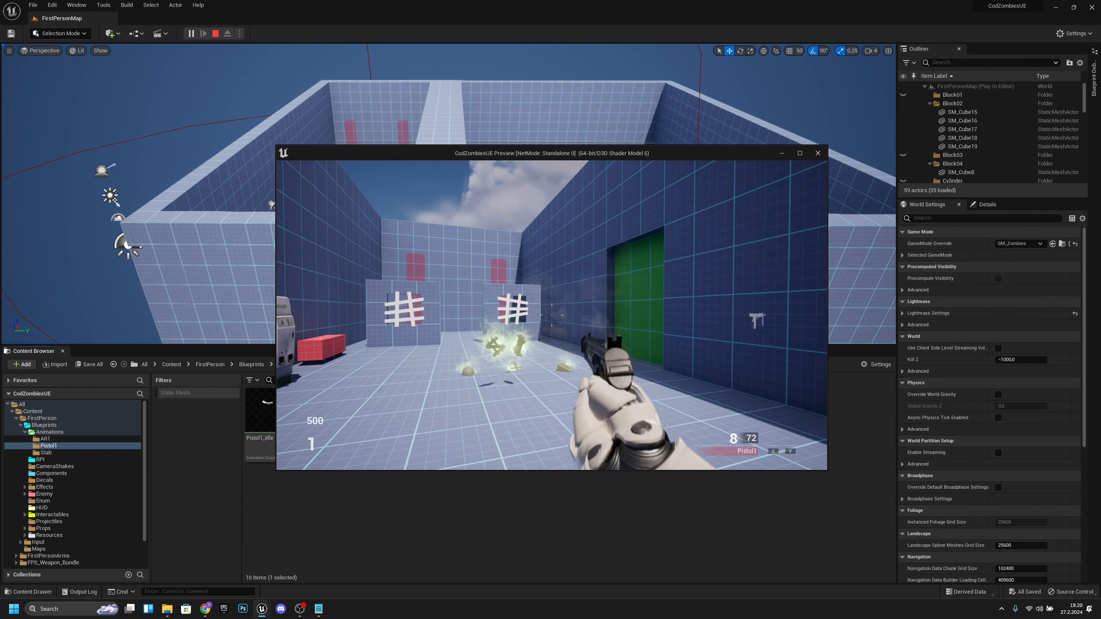
{"action": "left_click", "coordinate": [552, 315]}
{"action": "key", "text": "r"}
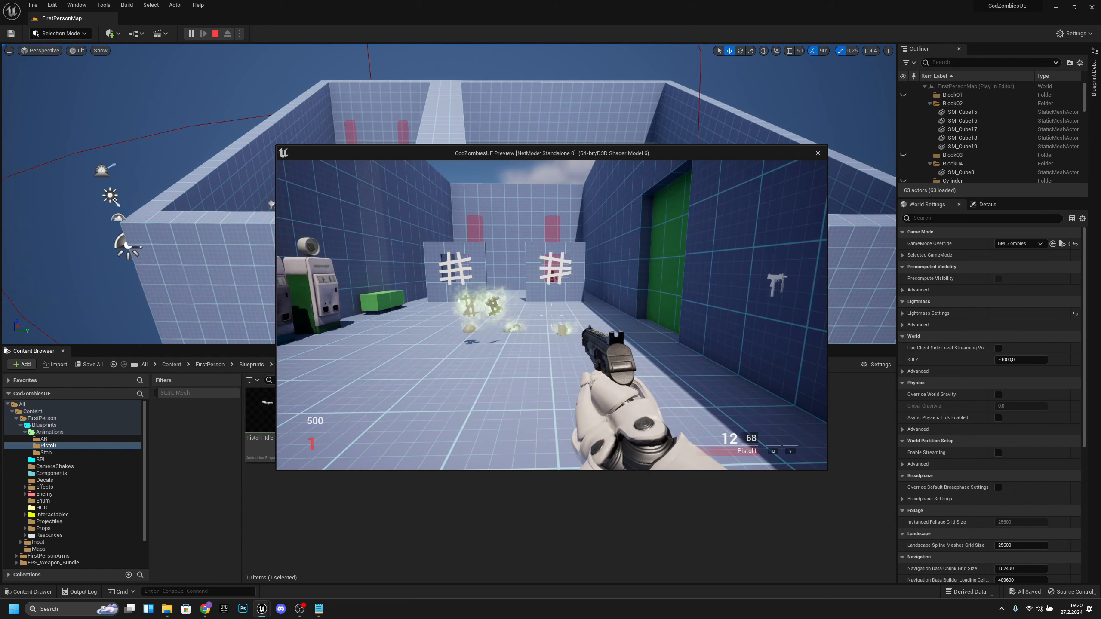
{"action": "key", "text": "s"}
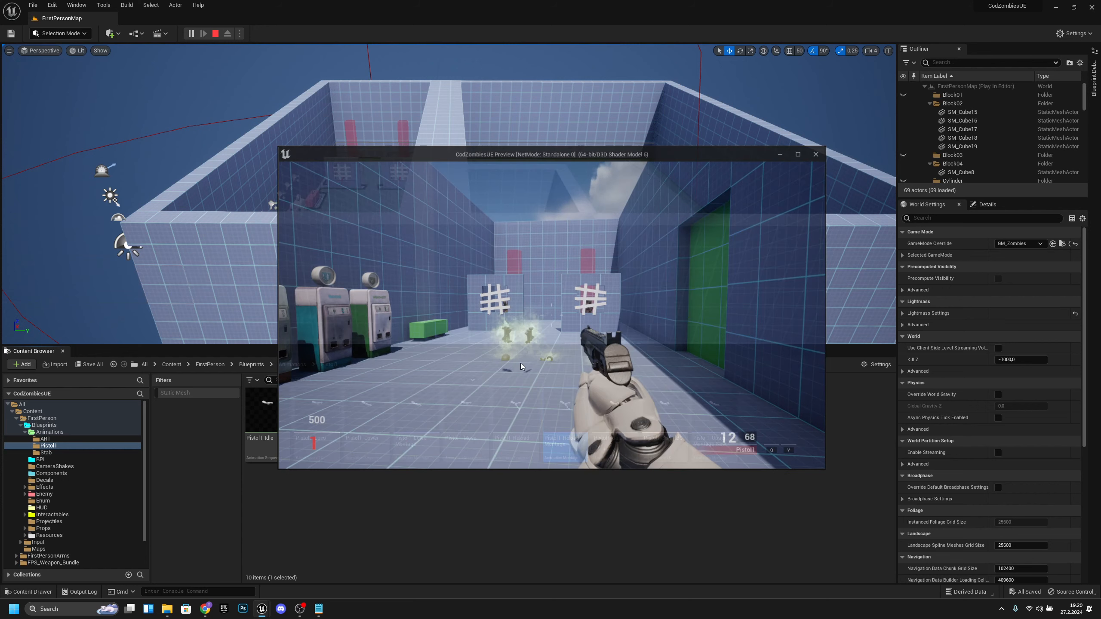
{"action": "key", "text": "Escape"}
Step: Open the SK_AR4 skeletal mesh from FPS_Weapon_Bundle/Weapons/Meshes/AR4
{"action": "key", "text": "w"}
{"action": "right_click_drag", "start_coordinate": [310, 133], "coordinate": [260, 117]}
{"action": "key", "text": "s"}
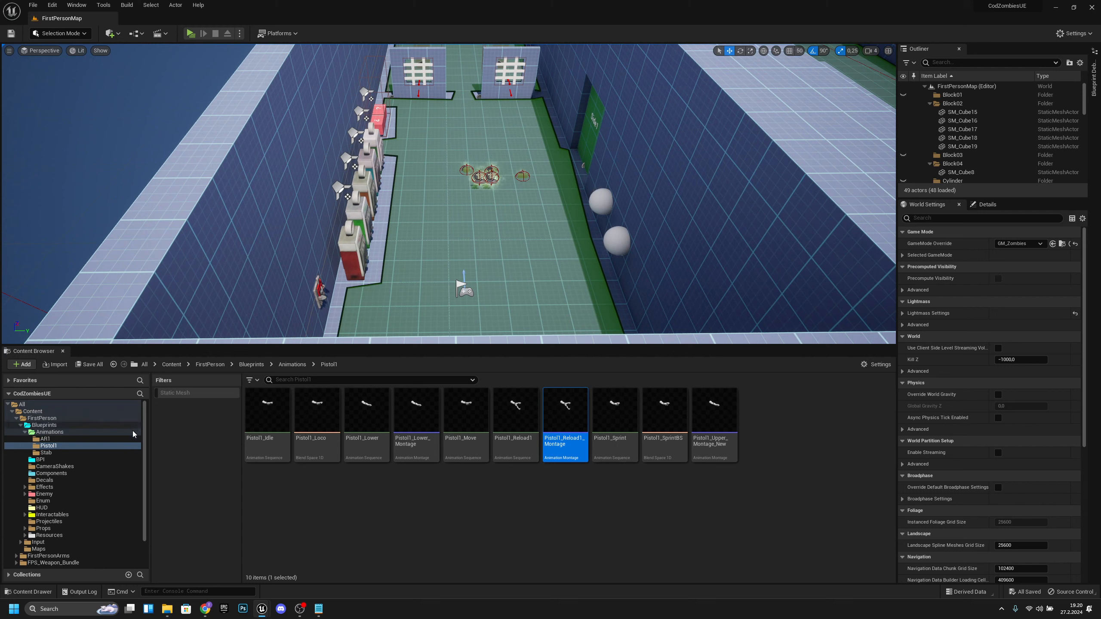
{"action": "left_click_drag", "start_coordinate": [144, 440], "coordinate": [148, 483]}
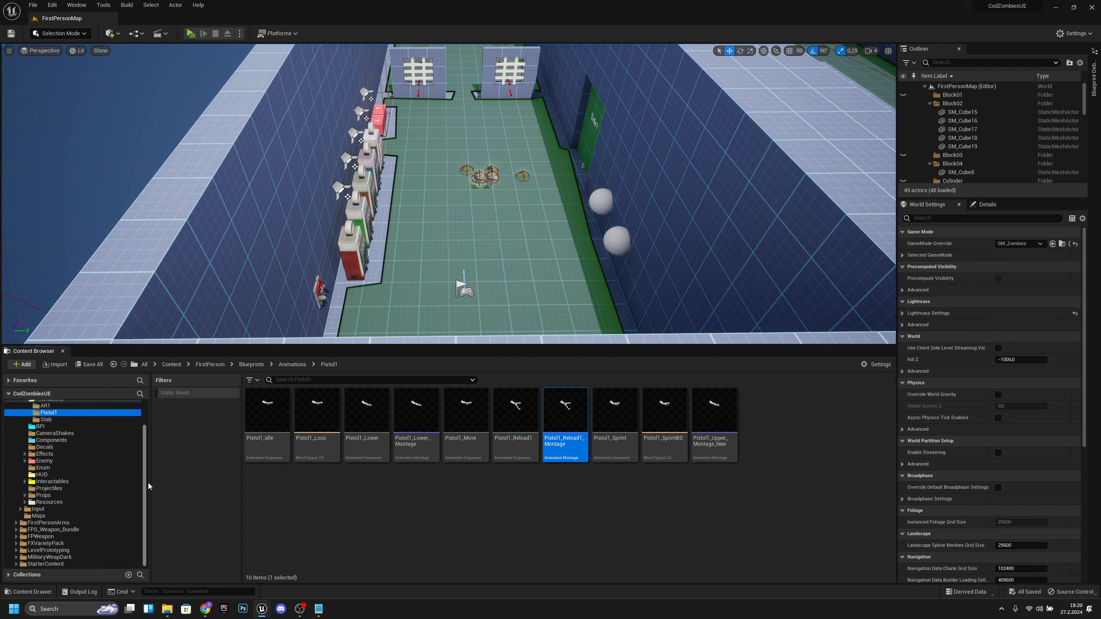
{"action": "left_click", "coordinate": [64, 529]}
{"action": "double_click", "coordinate": [327, 423]}
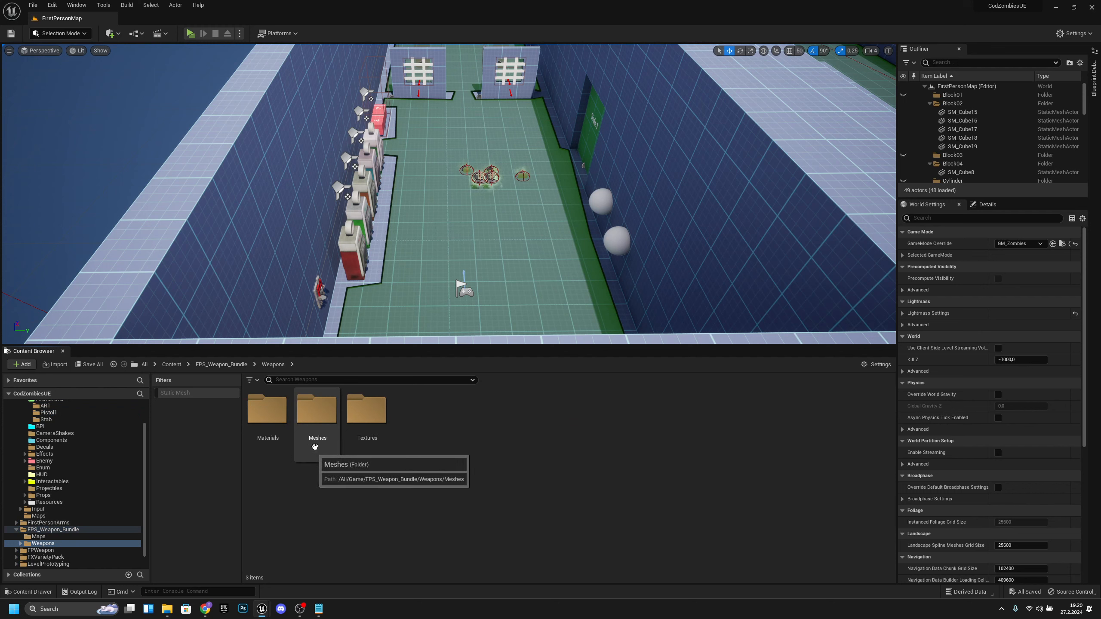
{"action": "double_click", "coordinate": [334, 428]}
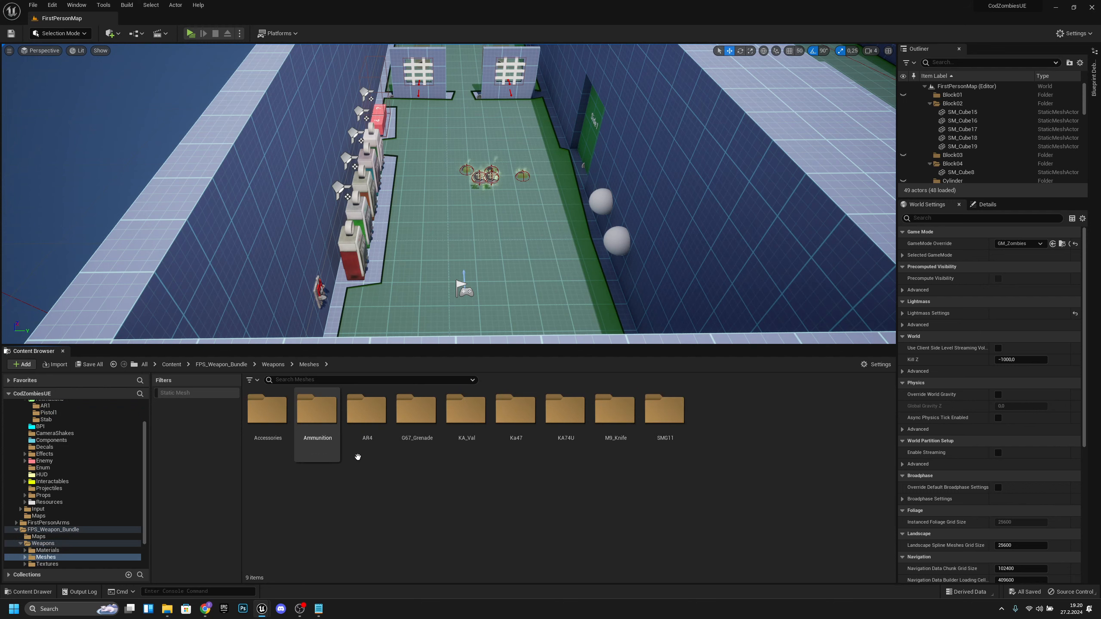
{"action": "double_click", "coordinate": [356, 428]}
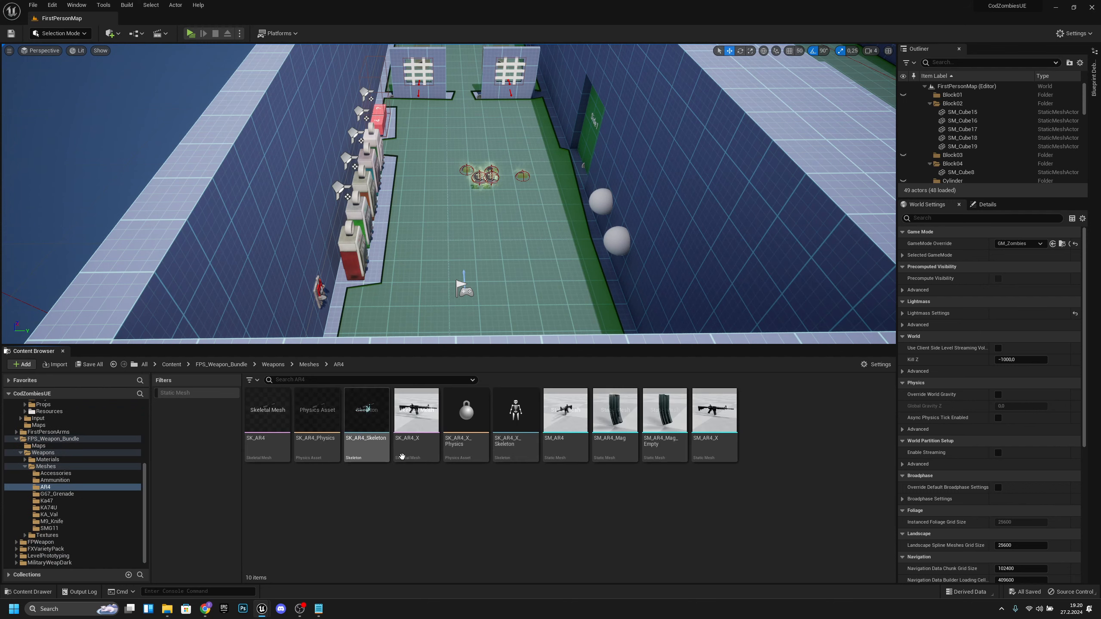
{"action": "left_click", "coordinate": [271, 414]}
{"action": "double_click", "coordinate": [267, 410]}
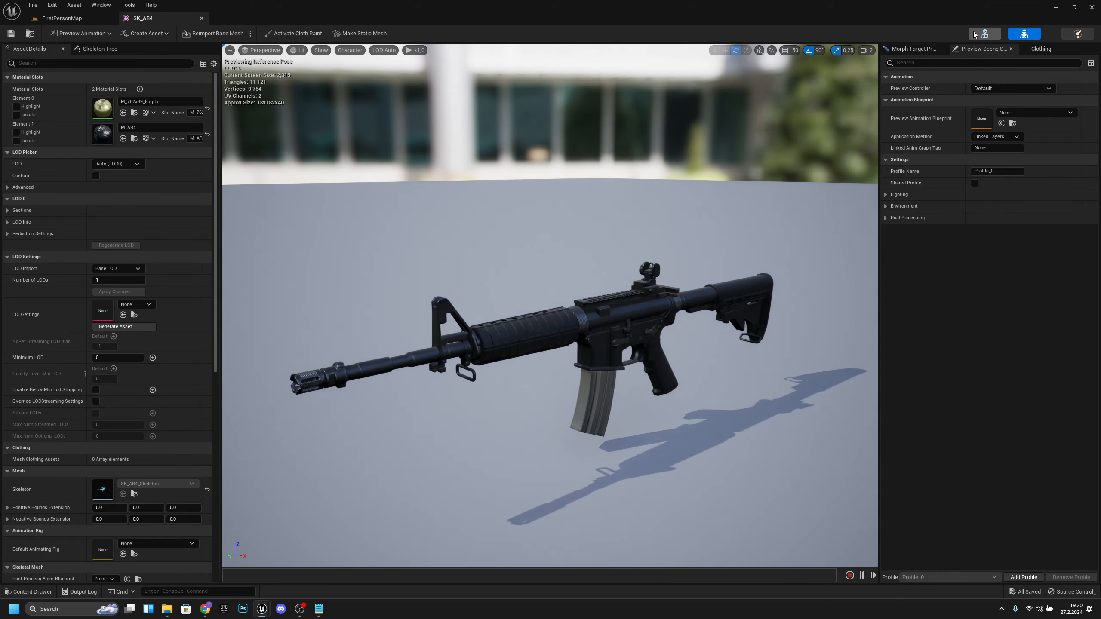
Step: Switch to the AR4 skeleton and set its ADS socket's relative location Z to -10
{"action": "left_click", "coordinate": [985, 33]}
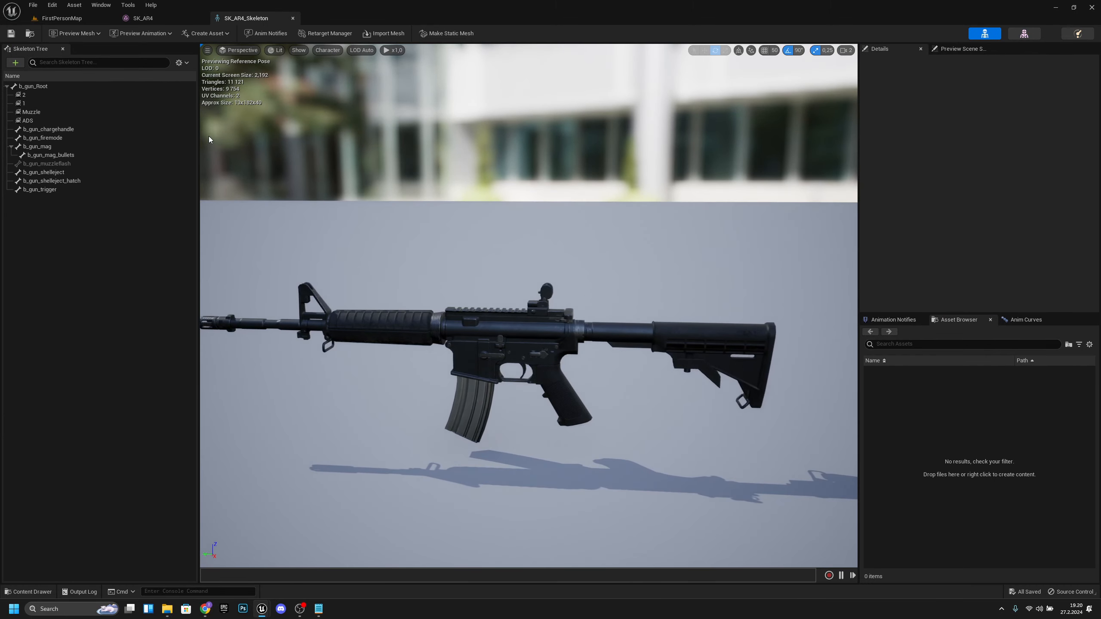
{"action": "left_click", "coordinate": [92, 123]}
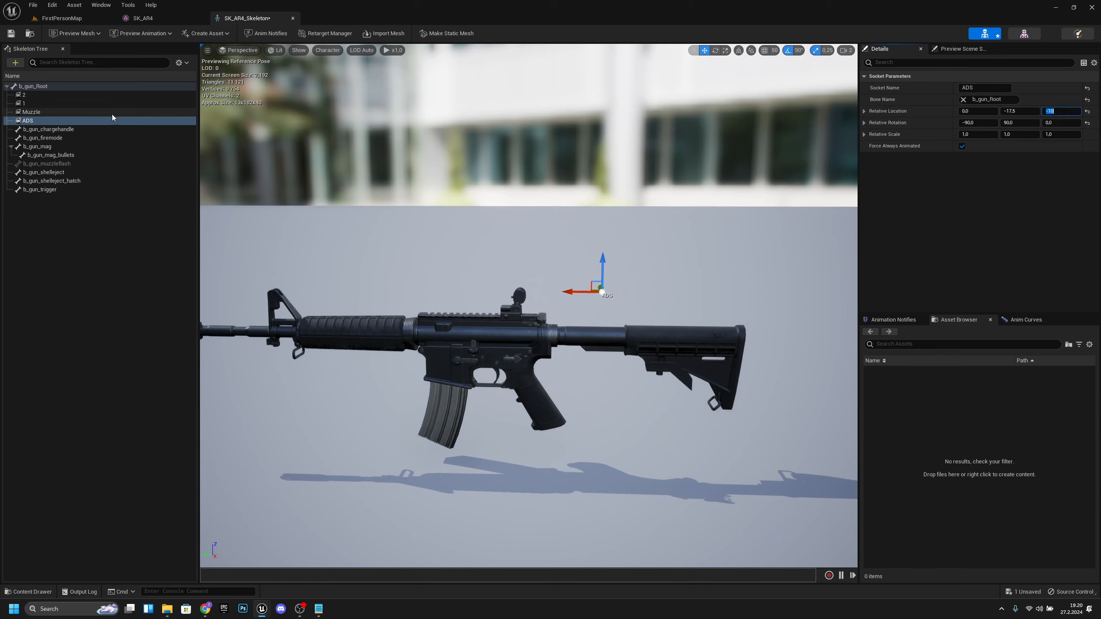
Step: Move the AR4's Muzzle socket forward beyond the barrel tip to a relative location Z of about 65.2, and save the skeleton
{"action": "left_click", "coordinate": [78, 113]}
{"action": "key", "text": "f"}
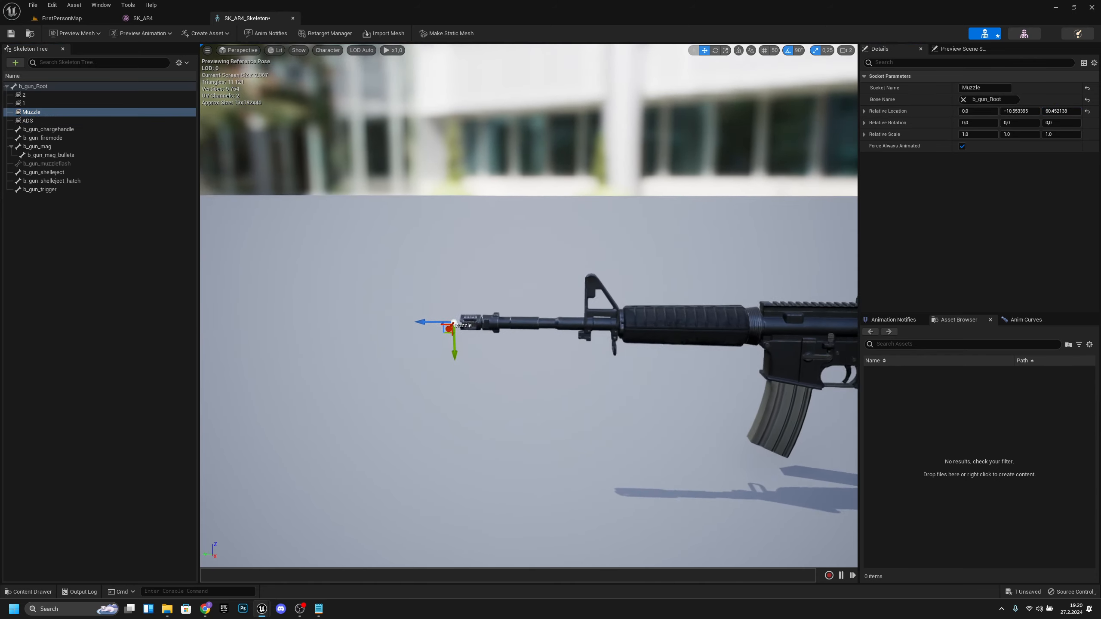
{"action": "key", "text": "w"}
{"action": "right_click_drag", "start_coordinate": [529, 306], "coordinate": [506, 309]}
{"action": "key", "text": "a"}
{"action": "key", "text": "d"}
{"action": "key", "text": "s"}
{"action": "key", "text": "w"}
{"action": "key", "text": "s"}
{"action": "key", "text": "w"}
{"action": "key", "text": "s"}
{"action": "key", "text": "w"}
{"action": "scroll", "coordinate": [620, 361], "scroll_direction": "down", "scroll_amount": 3}
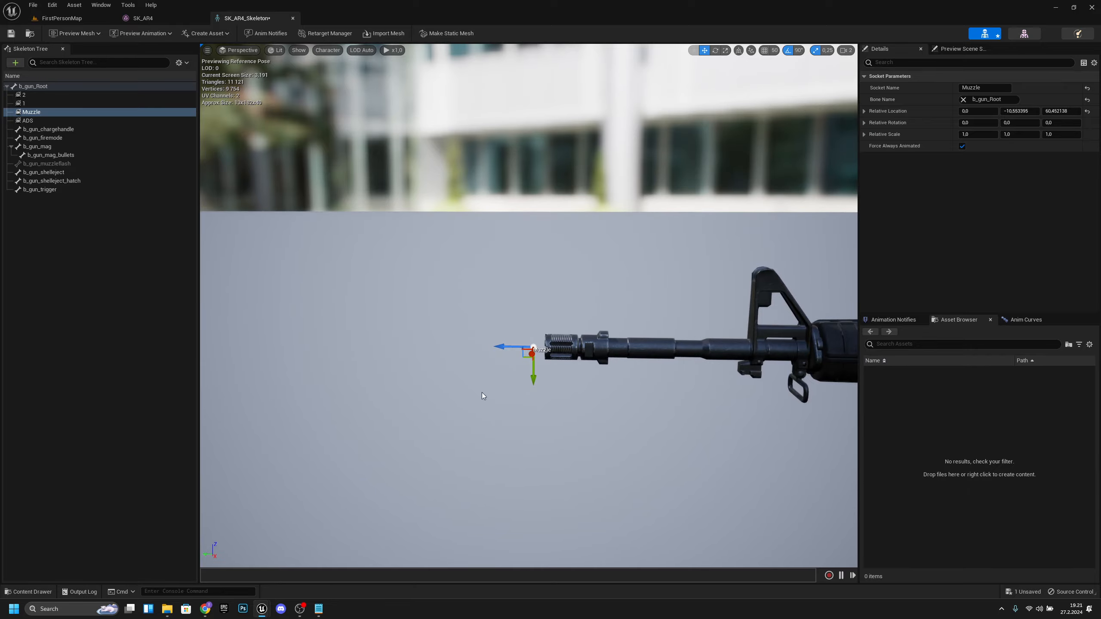
{"action": "right_click_drag", "start_coordinate": [522, 416], "coordinate": [497, 396]}
{"action": "key", "text": "w"}
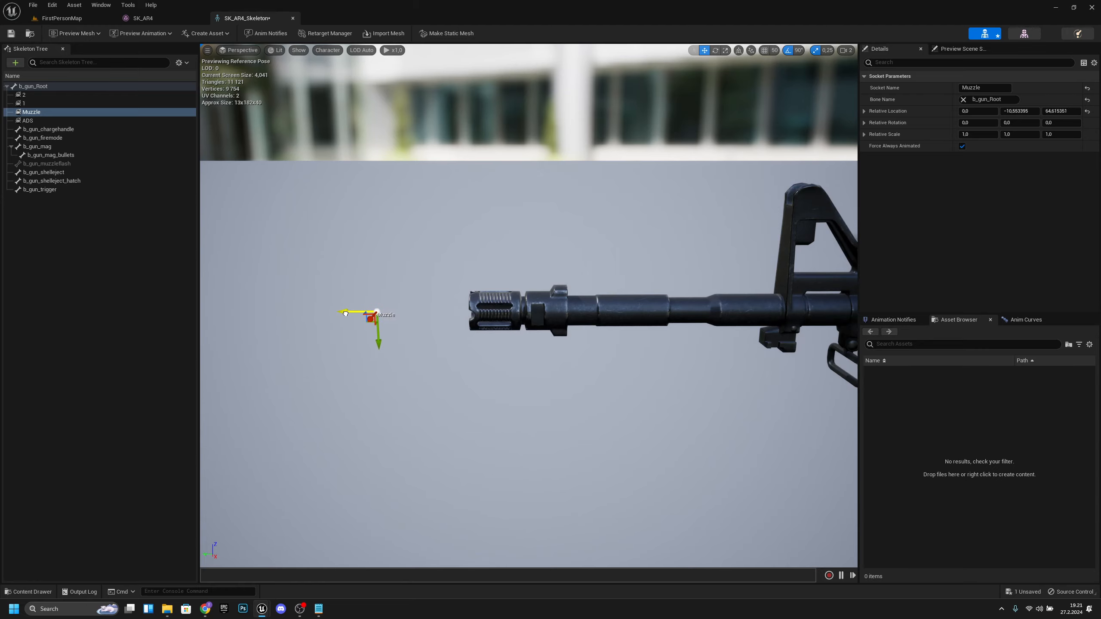
{"action": "key", "text": "s"}
{"action": "right_click_drag", "start_coordinate": [383, 348], "coordinate": [386, 335]}
{"action": "left_click", "coordinate": [11, 33]}
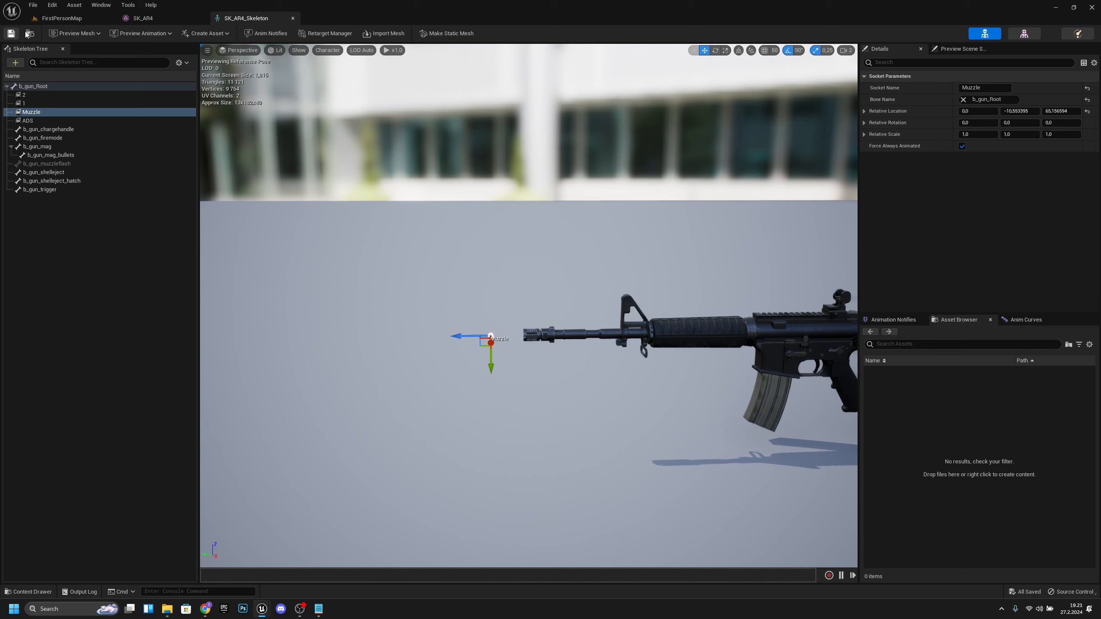
Step: Close the AR4 editors and open SK_KA_Val_Y_Skeleton from the KA_Val meshes folder
{"action": "left_click", "coordinate": [292, 18]}
{"action": "left_click", "coordinate": [202, 19]}
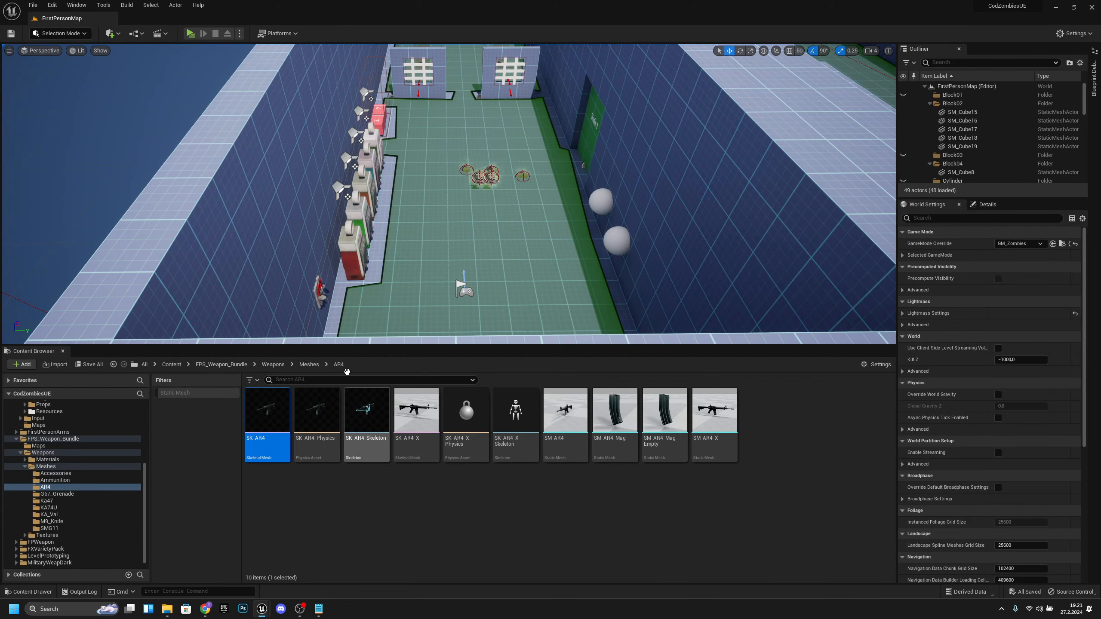
{"action": "left_click", "coordinate": [310, 364]}
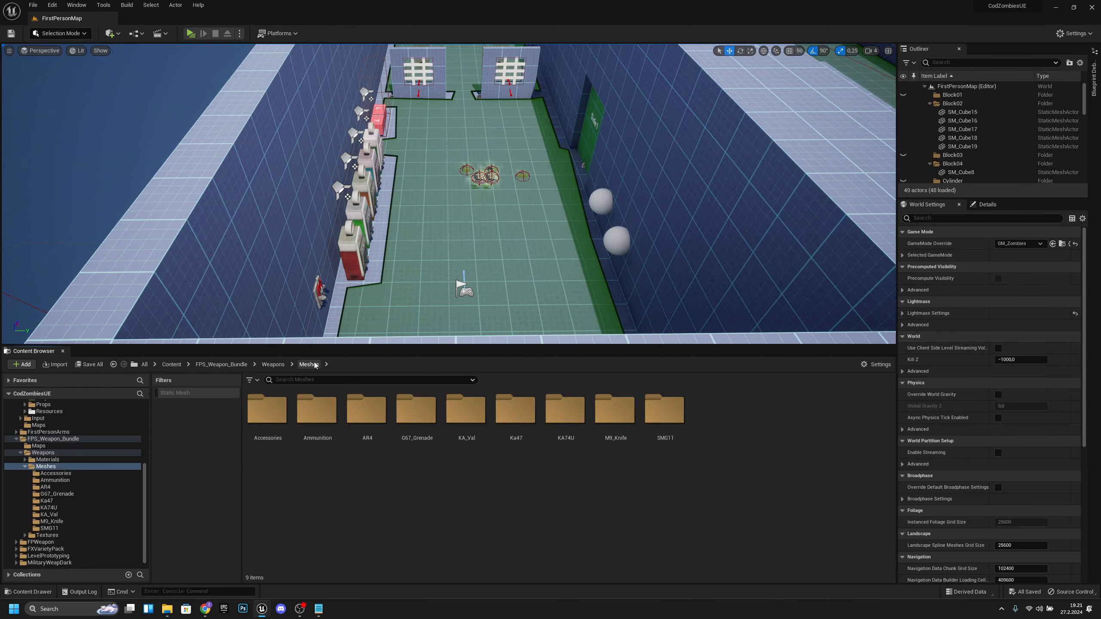
{"action": "double_click", "coordinate": [483, 424]}
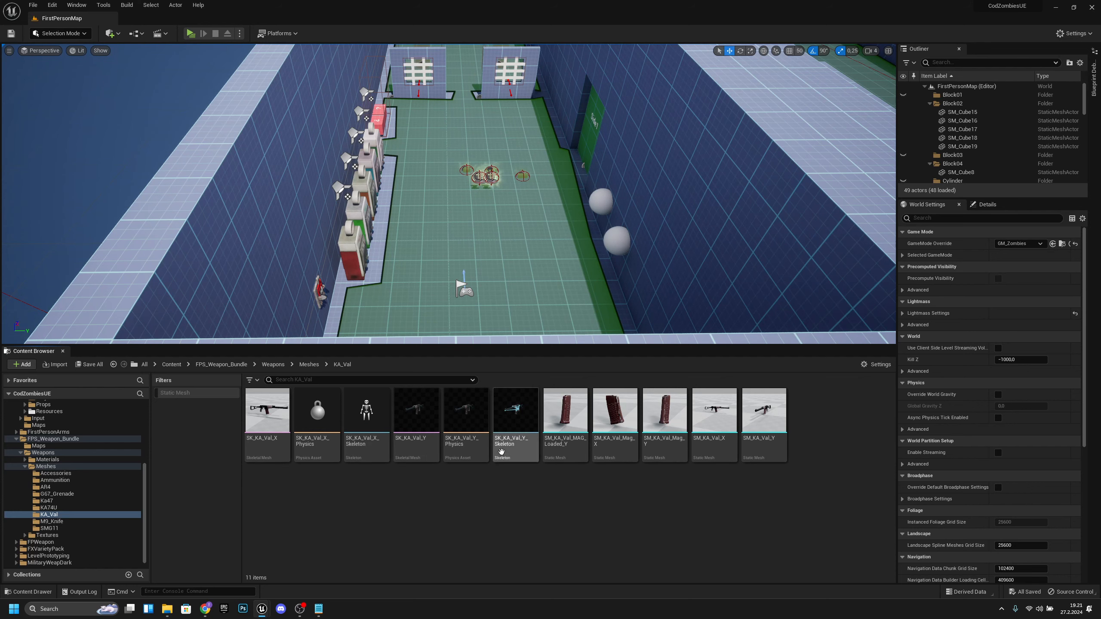
{"action": "double_click", "coordinate": [524, 417]}
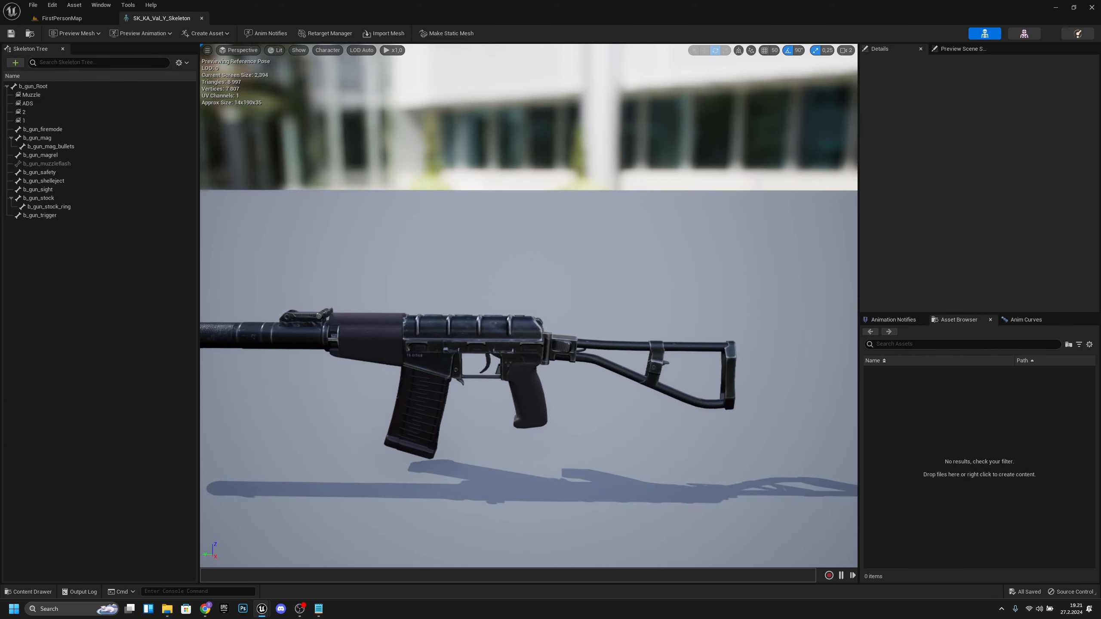
Step: Move the KA_Val's ADS socket back towards the stock to a relative location Z of about -10, and save
{"action": "left_click", "coordinate": [52, 104]}
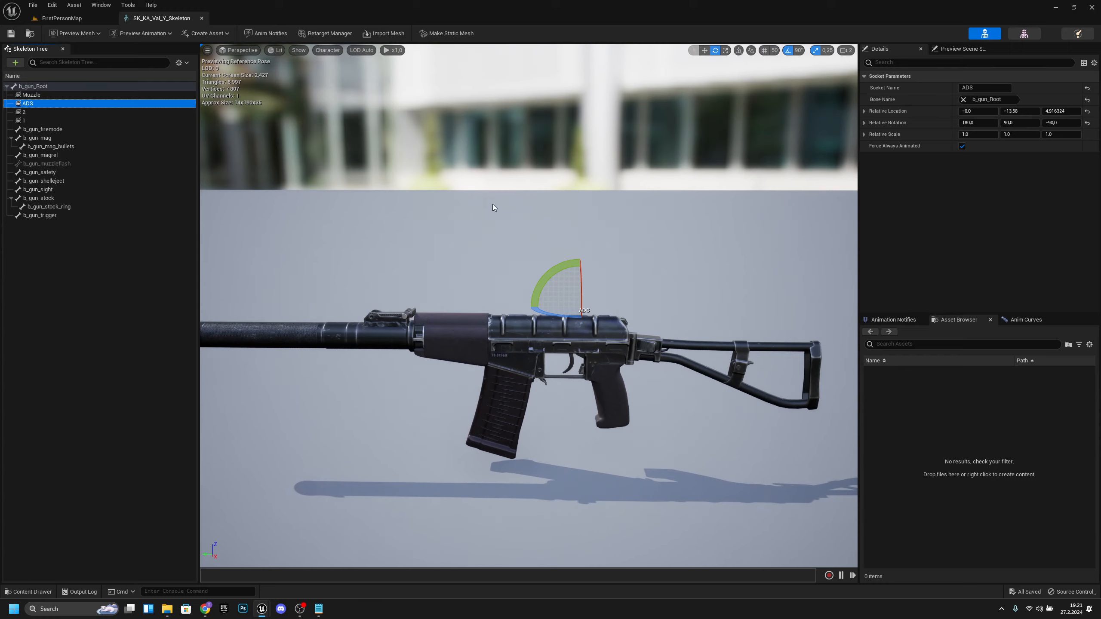
{"action": "left_click_drag", "start_coordinate": [637, 219], "coordinate": [636, 264]}
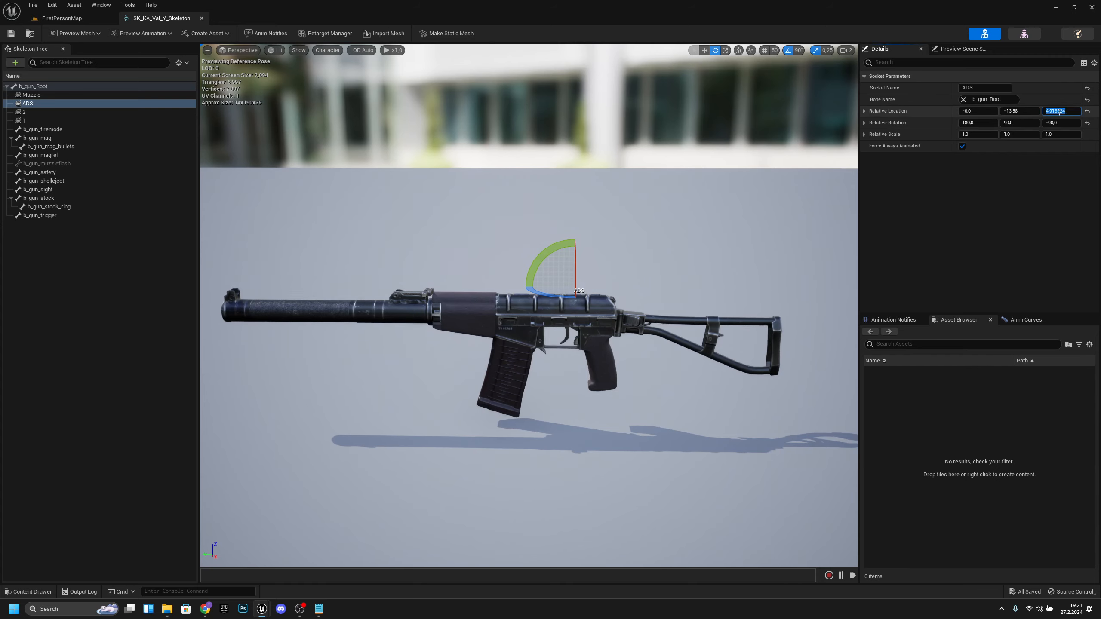
{"action": "mouse_move", "coordinate": [592, 251]}
{"action": "right_mouse_down"}
{"action": "mouse_move", "coordinate": [590, 285]}
{"action": "mouse_move", "coordinate": [582, 253]}
{"action": "right_mouse_up"}
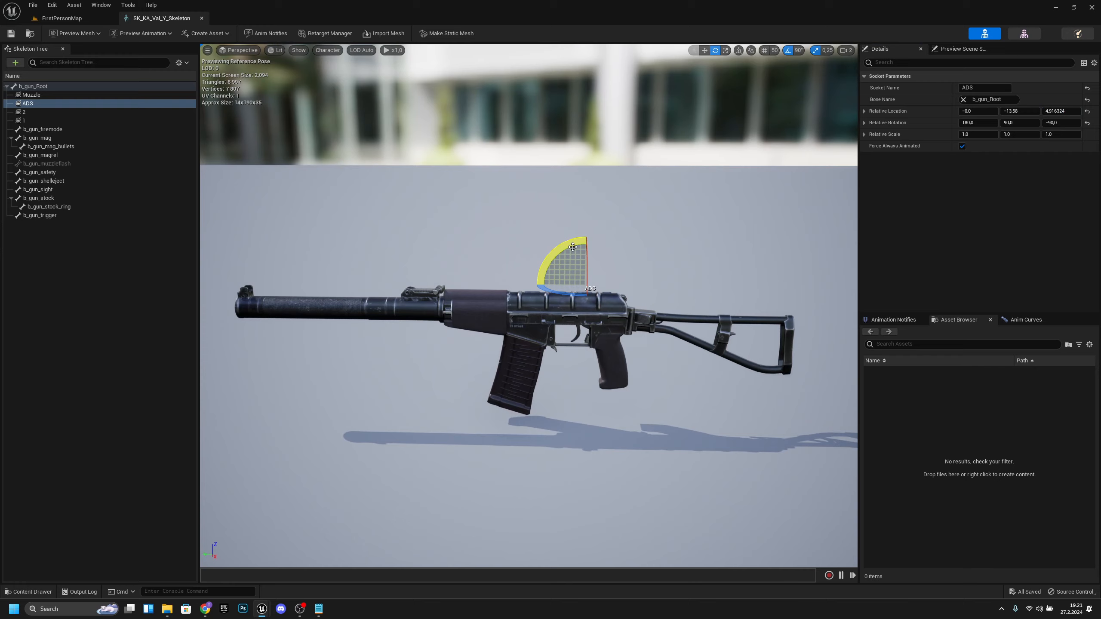
{"action": "key", "text": "w"}
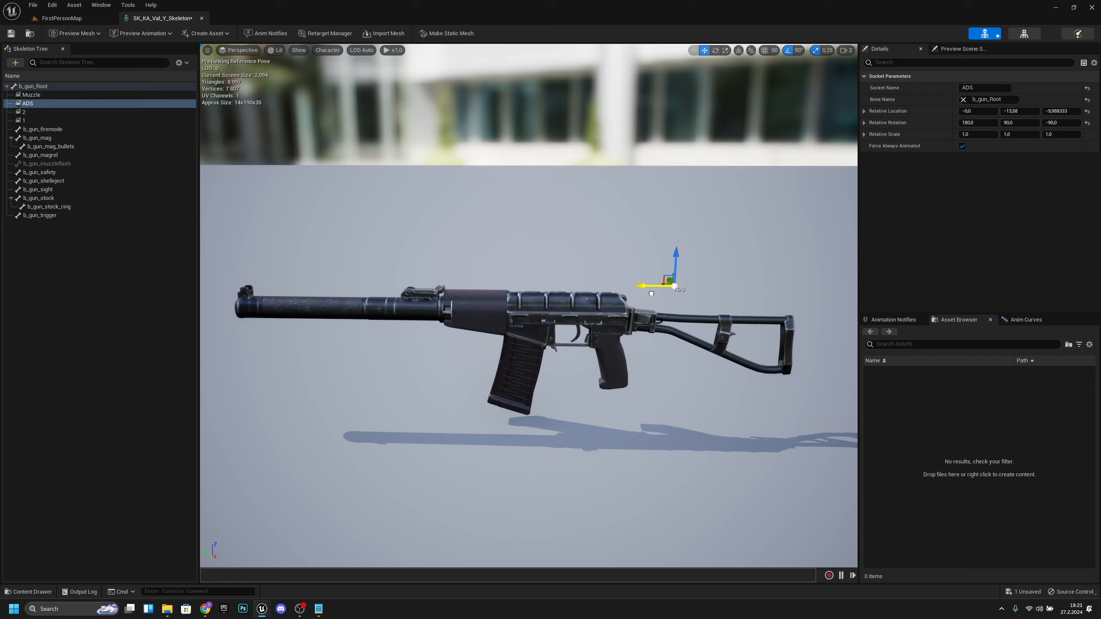
{"action": "left_click", "coordinate": [1059, 111]}
{"action": "left_click", "coordinate": [13, 37]}
Step: Move the KA_Val's Muzzle socket ahead of the barrel to a relative location Z of about 70.4, and save
{"action": "left_click", "coordinate": [32, 94]}
{"action": "key", "text": "f"}
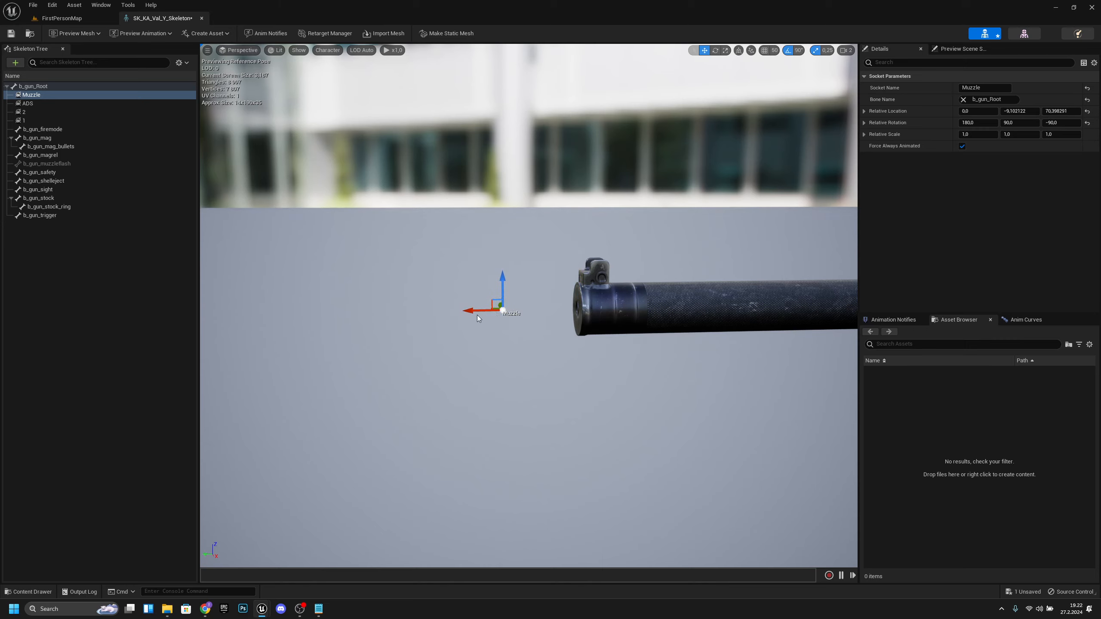
{"action": "scroll", "coordinate": [478, 318], "scroll_direction": "down", "scroll_amount": 4}
{"action": "key", "text": "ctrl+s"}
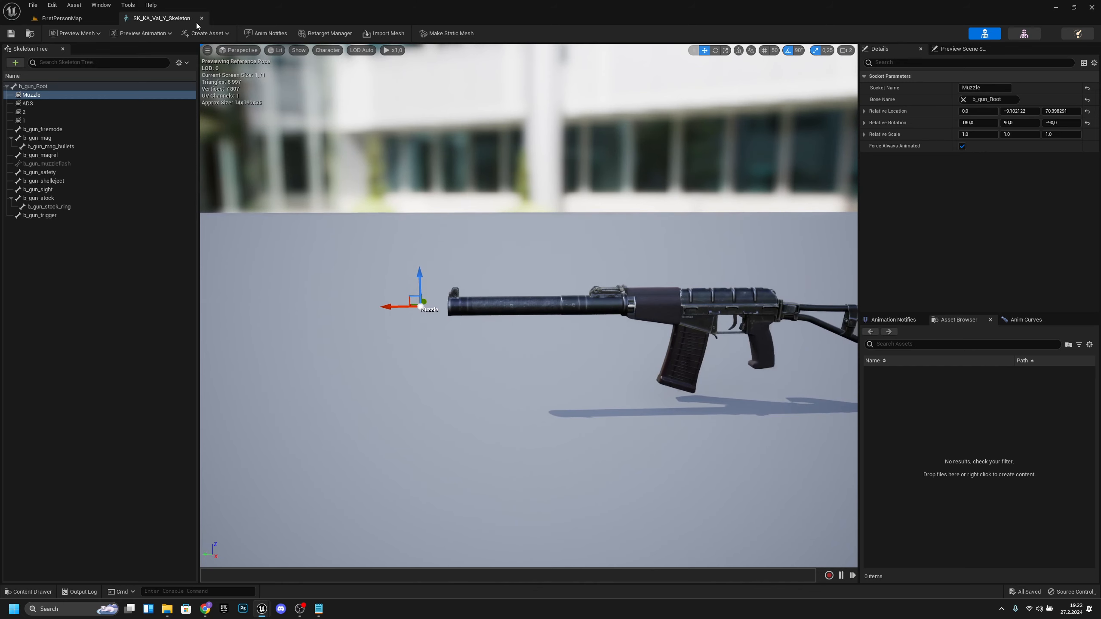
Step: Close the KA_Val skeleton and open SK_KA47_Skeleton from the Ka47 meshes folder
{"action": "left_click", "coordinate": [201, 18]}
{"action": "left_click", "coordinate": [309, 364]}
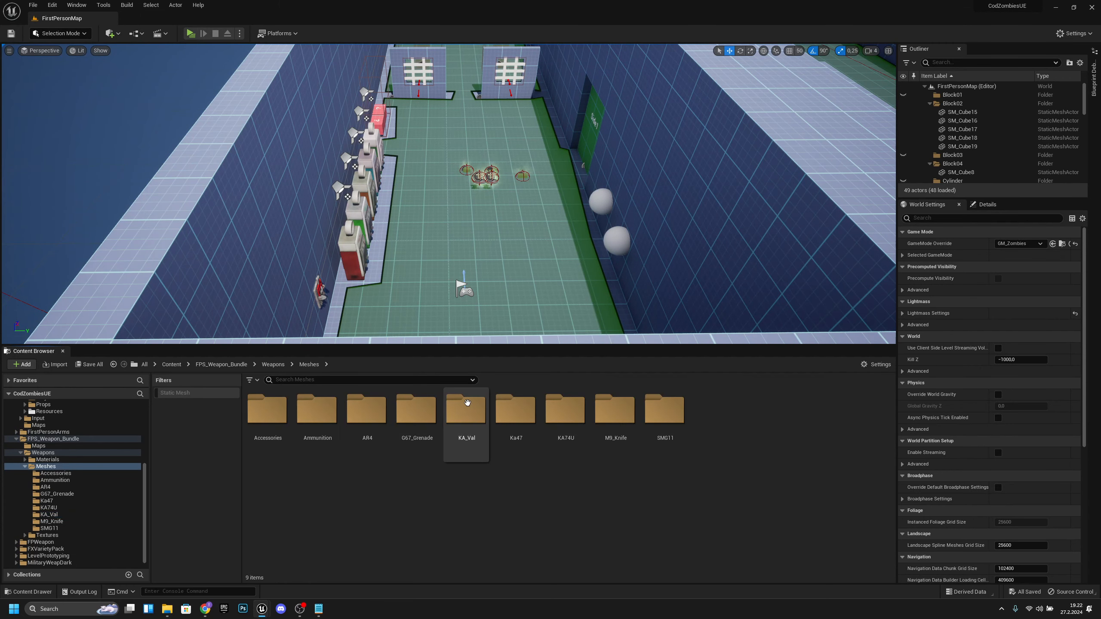
{"action": "double_click", "coordinate": [530, 409]}
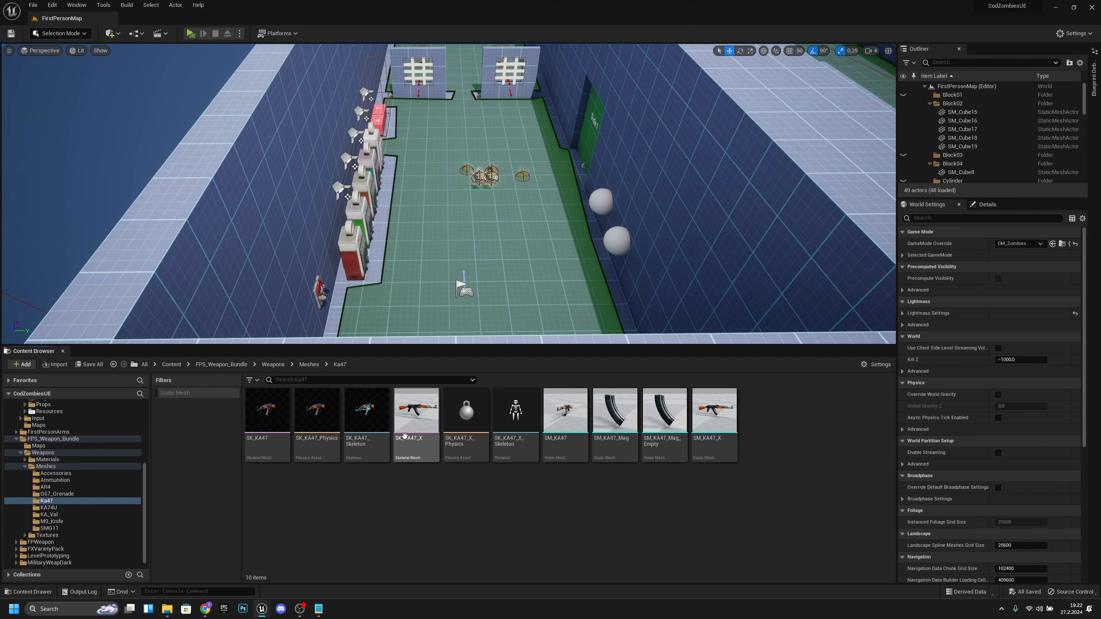
{"action": "double_click", "coordinate": [373, 429]}
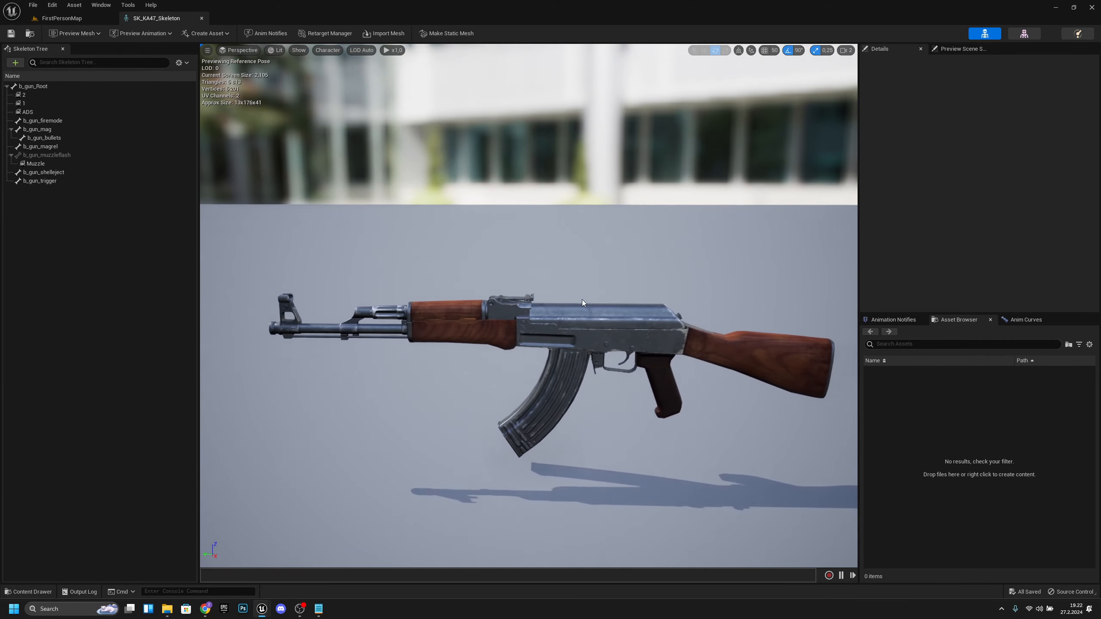
Step: Set the KA47's ADS socket relative location Z to -10 and save the skeleton
{"action": "left_click", "coordinate": [27, 111]}
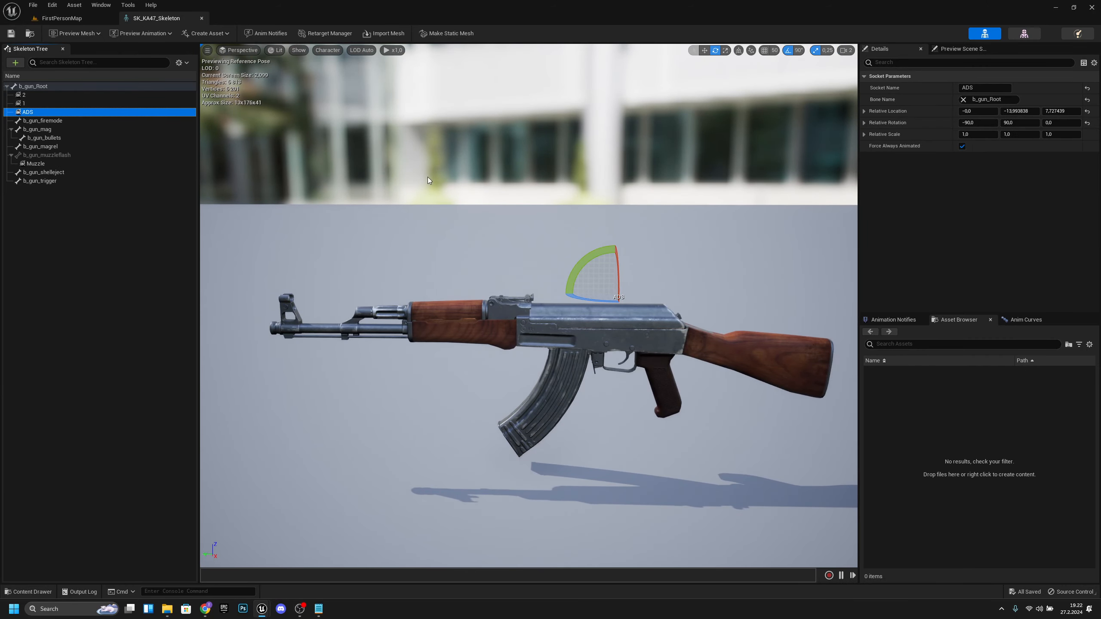
{"action": "middle_click_drag", "start_coordinate": [693, 247], "coordinate": [682, 238]}
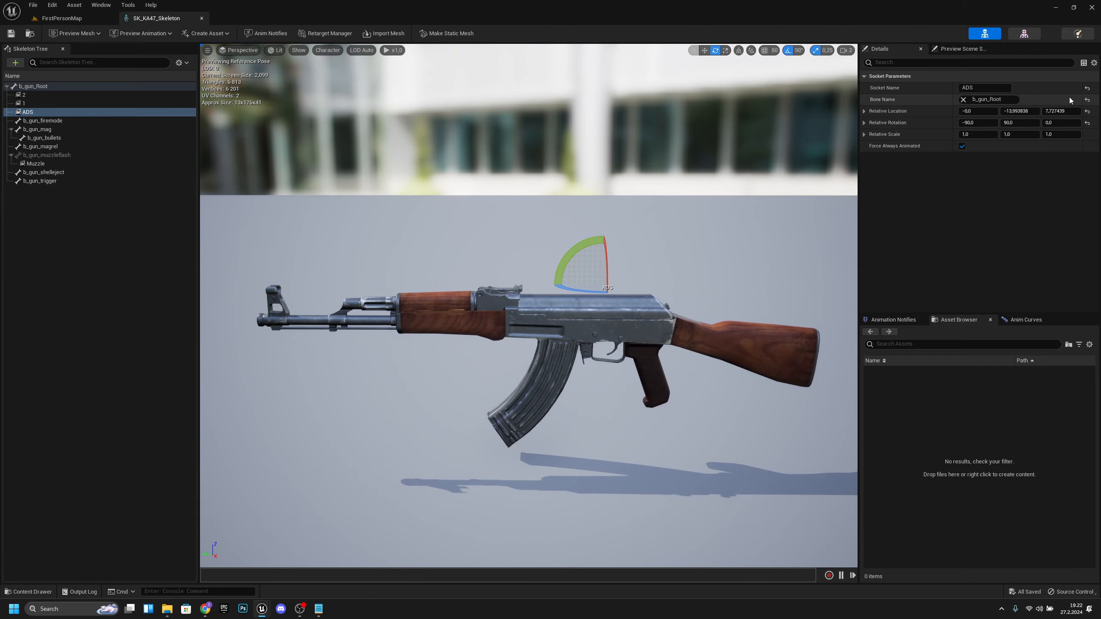
{"action": "key", "text": "w"}
{"action": "left_click", "coordinate": [1062, 111]}
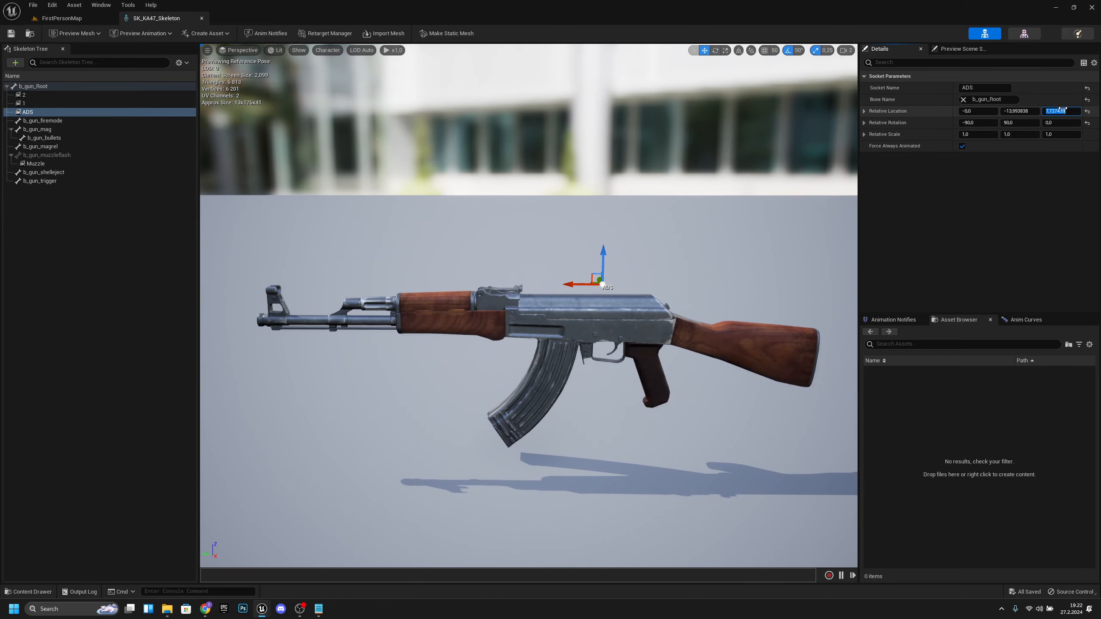
{"action": "type", "text": "-10"}
{"action": "key", "text": "Return"}
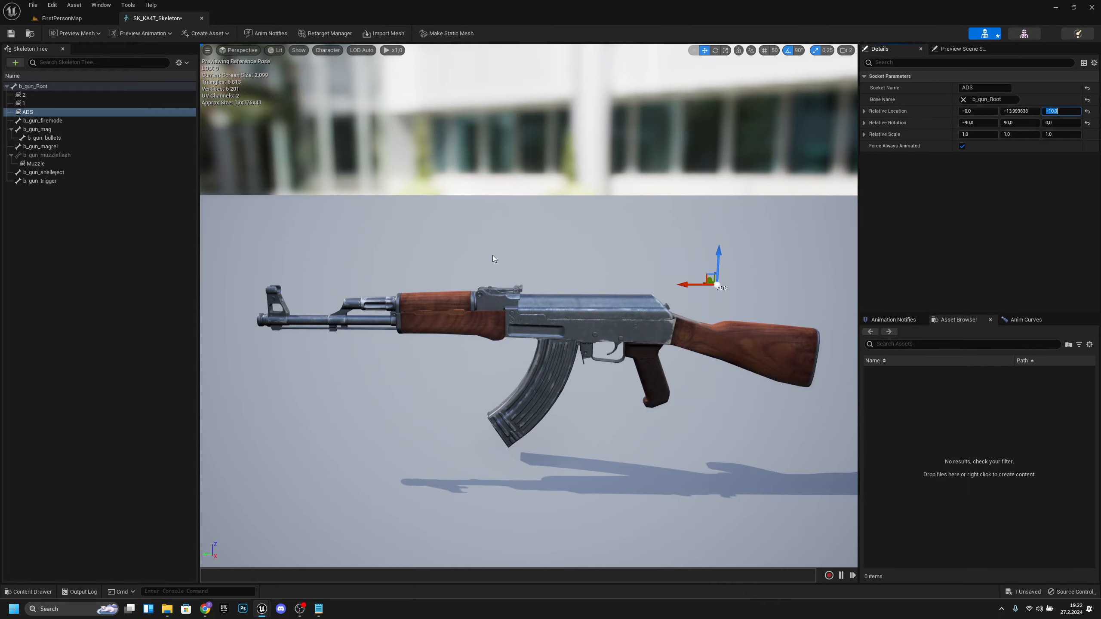
{"action": "mouse_move", "coordinate": [709, 199]}
{"action": "right_mouse_down"}
{"action": "mouse_move", "coordinate": [750, 208]}
{"action": "mouse_move", "coordinate": [551, 208]}
{"action": "mouse_move", "coordinate": [728, 201]}
{"action": "right_mouse_up"}
{"action": "left_click", "coordinate": [12, 35]}
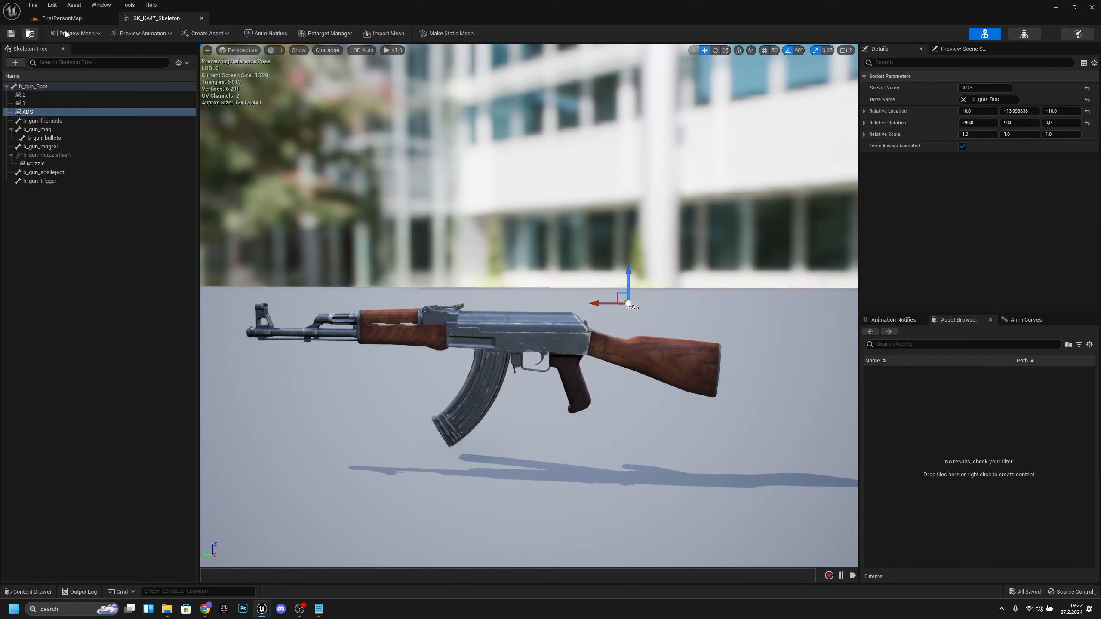
Step: Move the KA47's Muzzle socket ahead of the barrel to a relative location Z of about 4.95, and save
{"action": "key", "text": "w"}
{"action": "right_click_drag", "start_coordinate": [671, 317], "coordinate": [695, 302]}
{"action": "key", "text": "s"}
{"action": "key", "text": "a"}
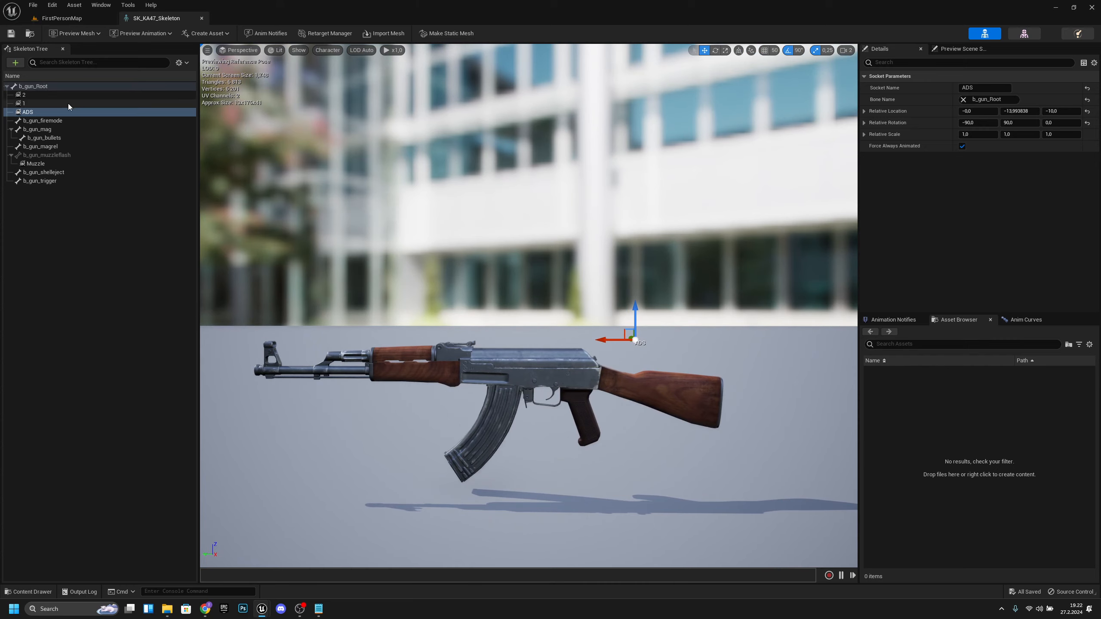
{"action": "left_click", "coordinate": [44, 165]}
{"action": "key", "text": "f"}
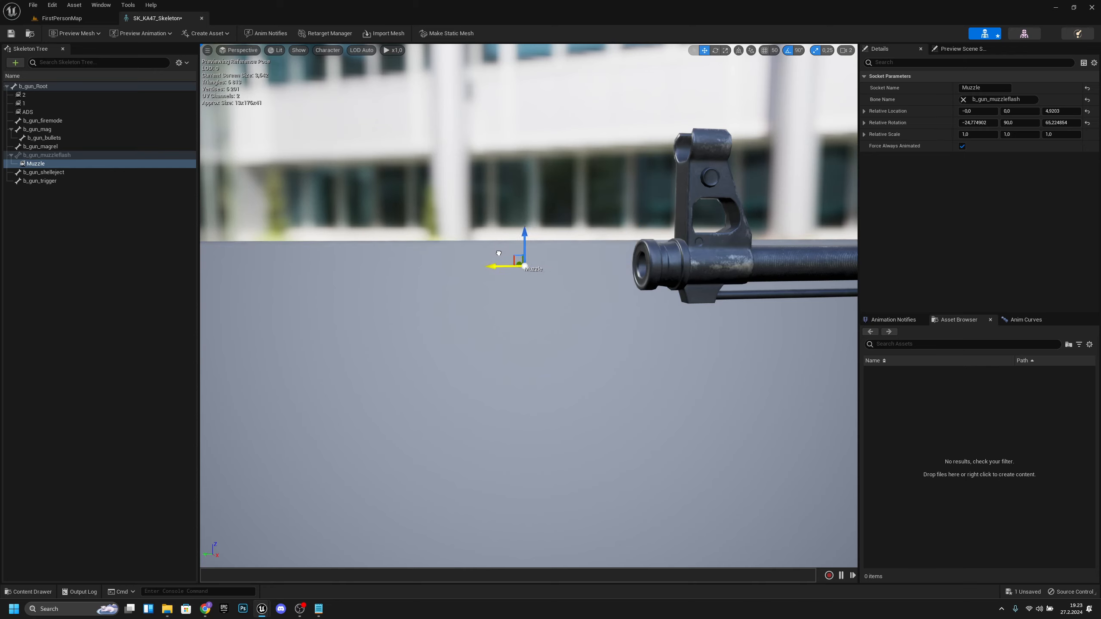
{"action": "right_click_drag", "start_coordinate": [498, 256], "coordinate": [485, 244]}
{"action": "key", "text": "d"}
{"action": "key", "text": "s"}
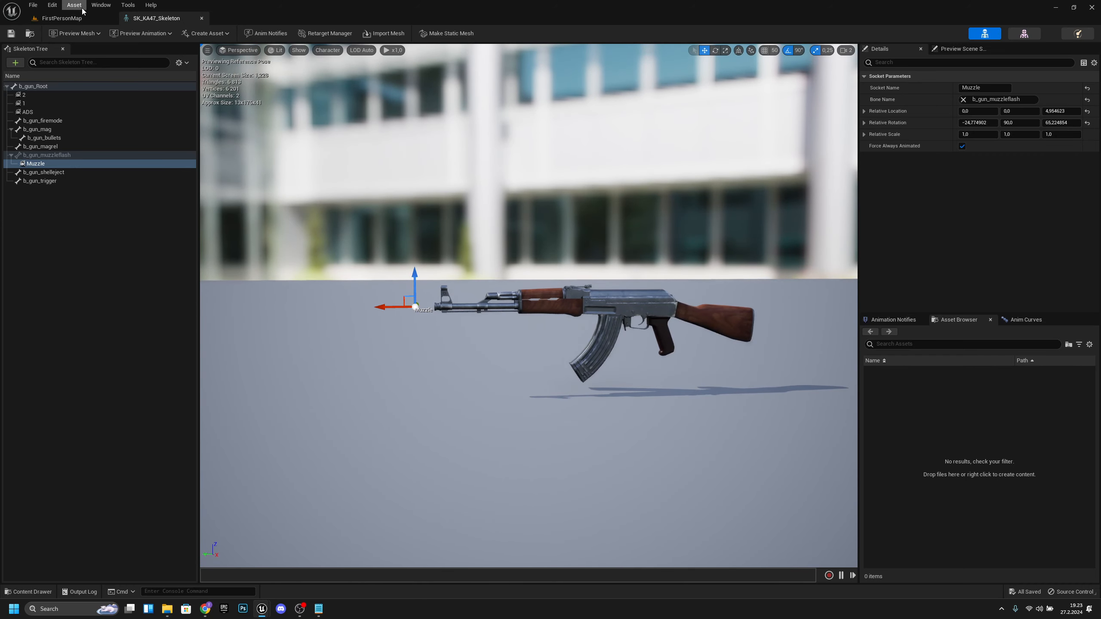
Step: Close the KA47 skeleton and open SK_KA74U_Y_Skeleton from the KA74U meshes folder
{"action": "left_click", "coordinate": [202, 17]}
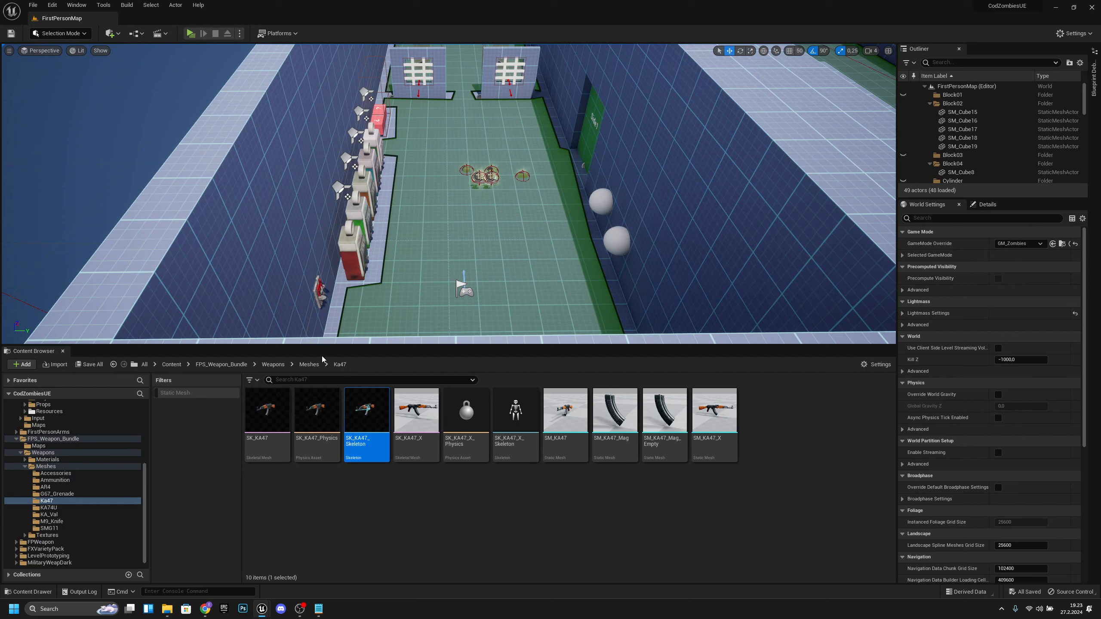
{"action": "left_click", "coordinate": [307, 366]}
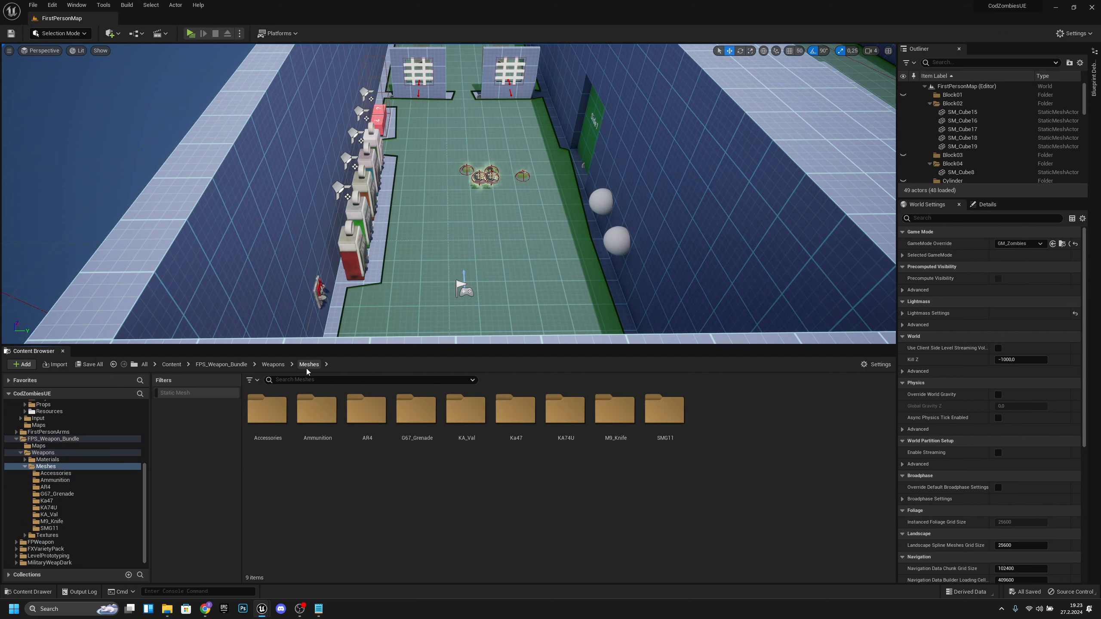
{"action": "double_click", "coordinate": [570, 426]}
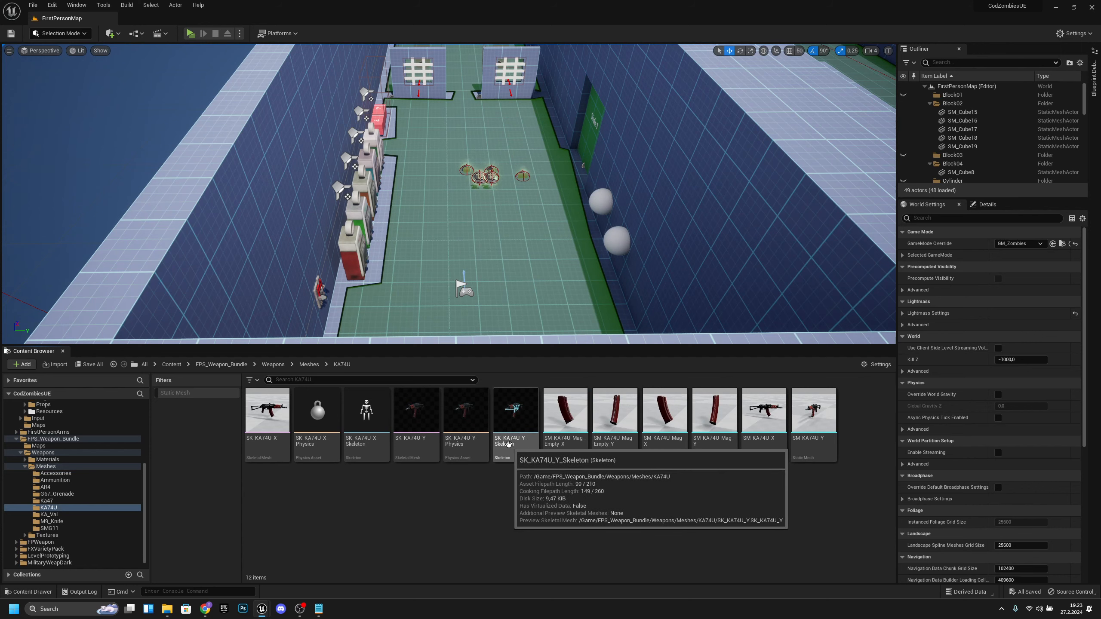
{"action": "double_click", "coordinate": [516, 416]}
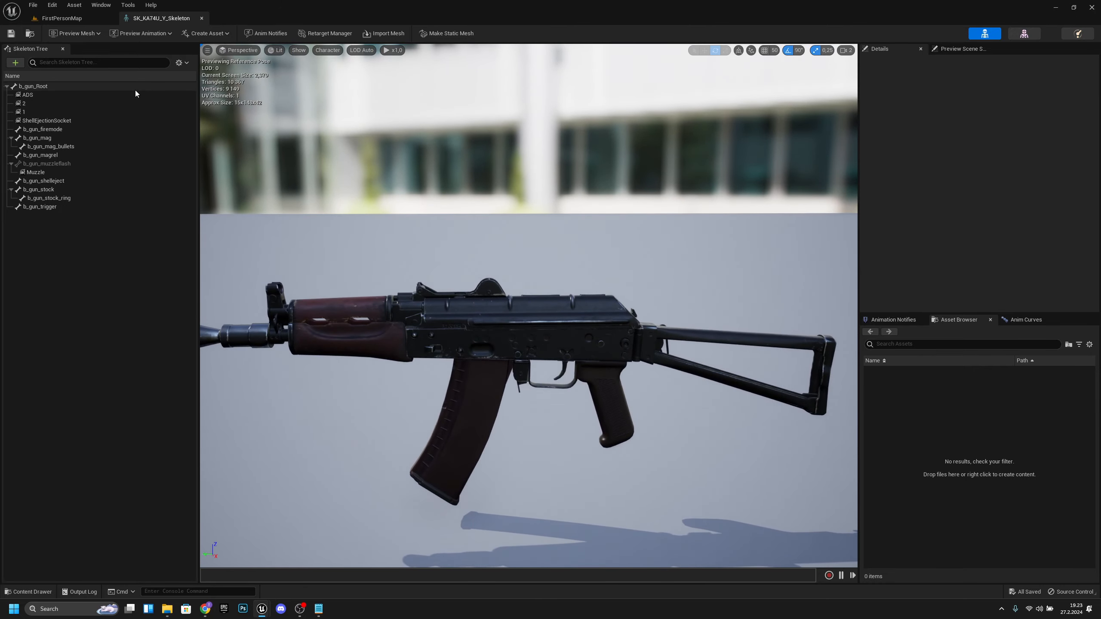
Step: Move the KA74U's ADS socket back towards the stock by setting its relative location X to -10
{"action": "left_click", "coordinate": [109, 94]}
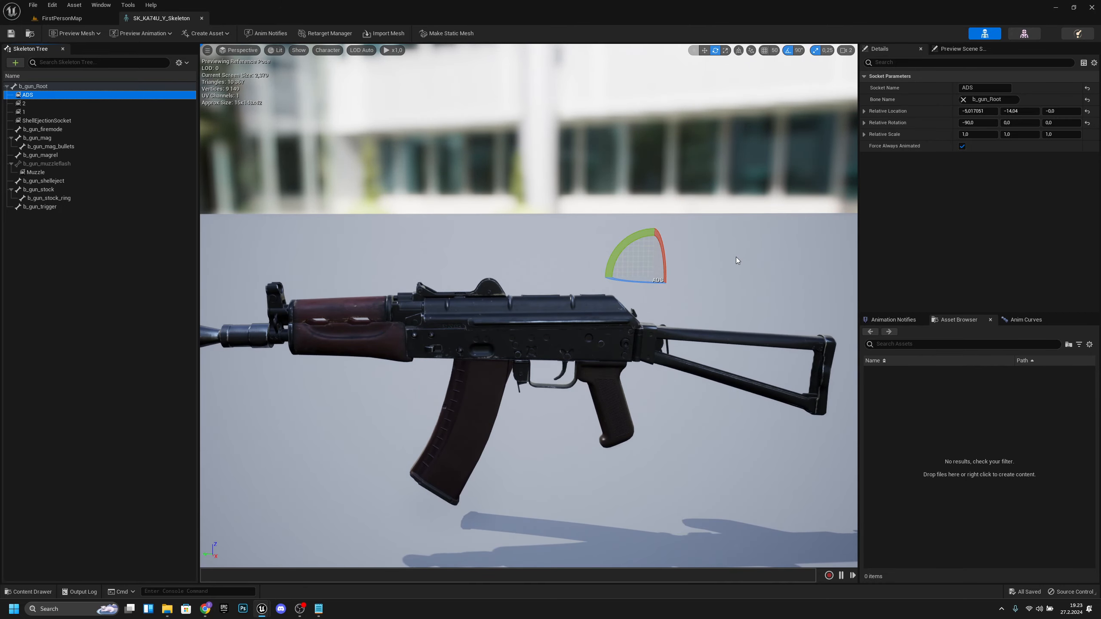
{"action": "key", "text": "w"}
{"action": "left_click_drag", "start_coordinate": [640, 278], "coordinate": [621, 278]}
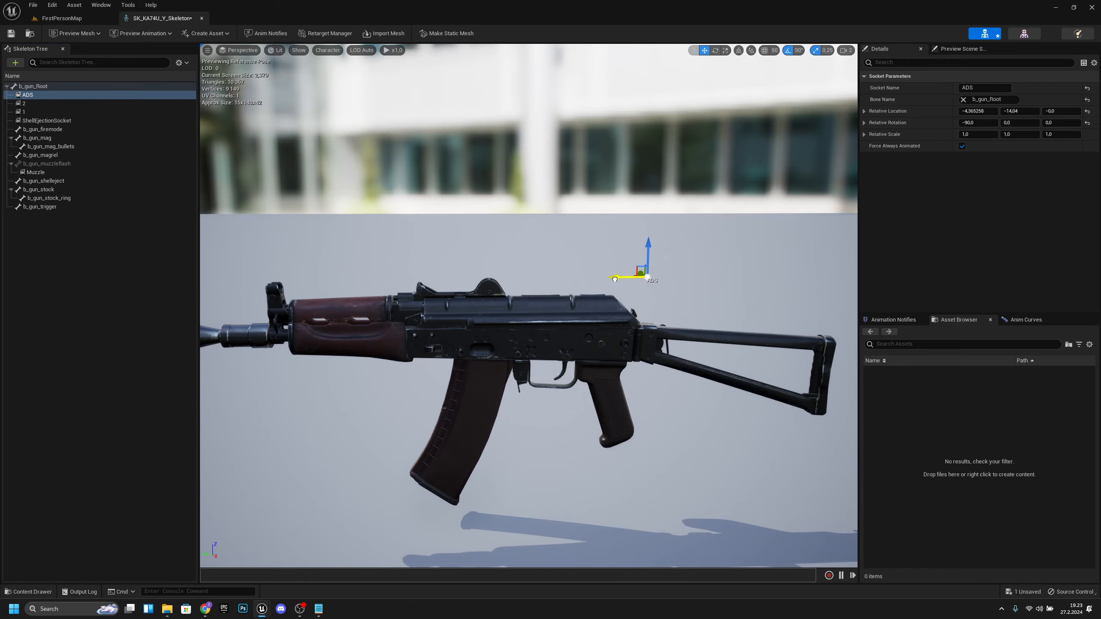
{"action": "key", "text": "w"}
{"action": "key", "text": "d"}
{"action": "right_click_drag", "start_coordinate": [615, 285], "coordinate": [615, 285]}
{"action": "key", "text": "a"}
{"action": "key", "text": "d"}
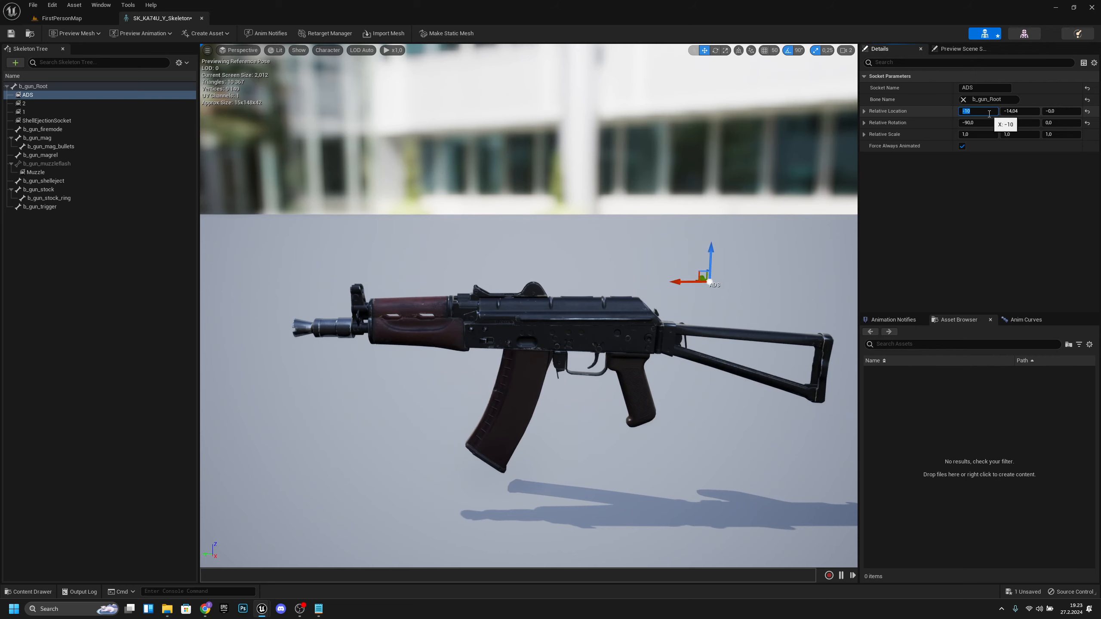
{"action": "left_click", "coordinate": [519, 178]}
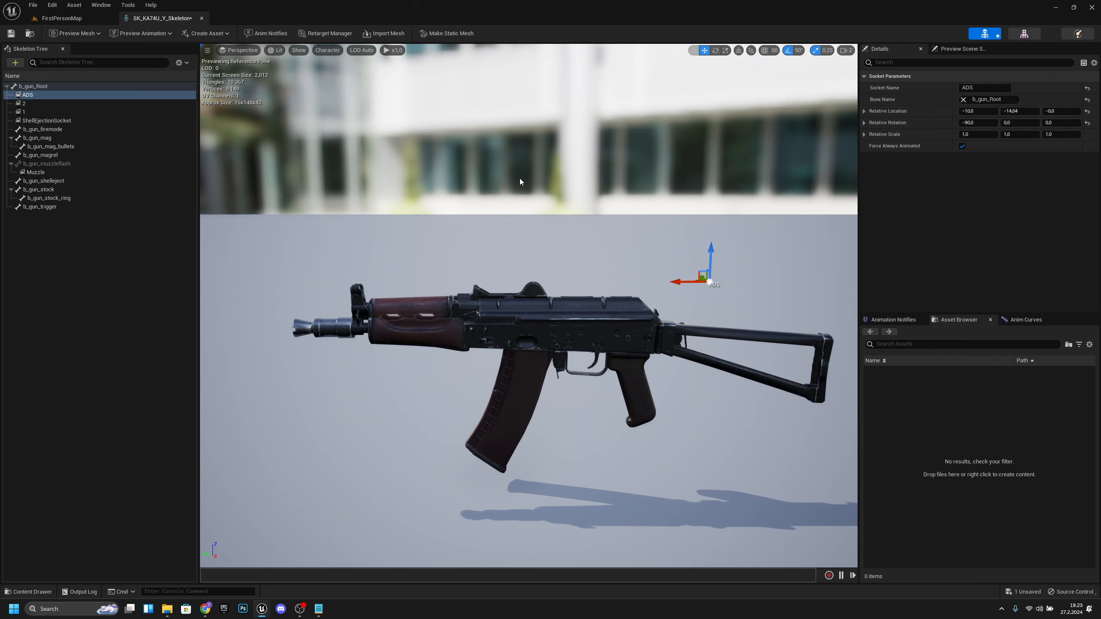
Step: Move the KA74U's Muzzle socket ahead of the barrel to a relative location X of about 5.02, and save
{"action": "left_click", "coordinate": [40, 173]}
{"action": "key", "text": "f"}
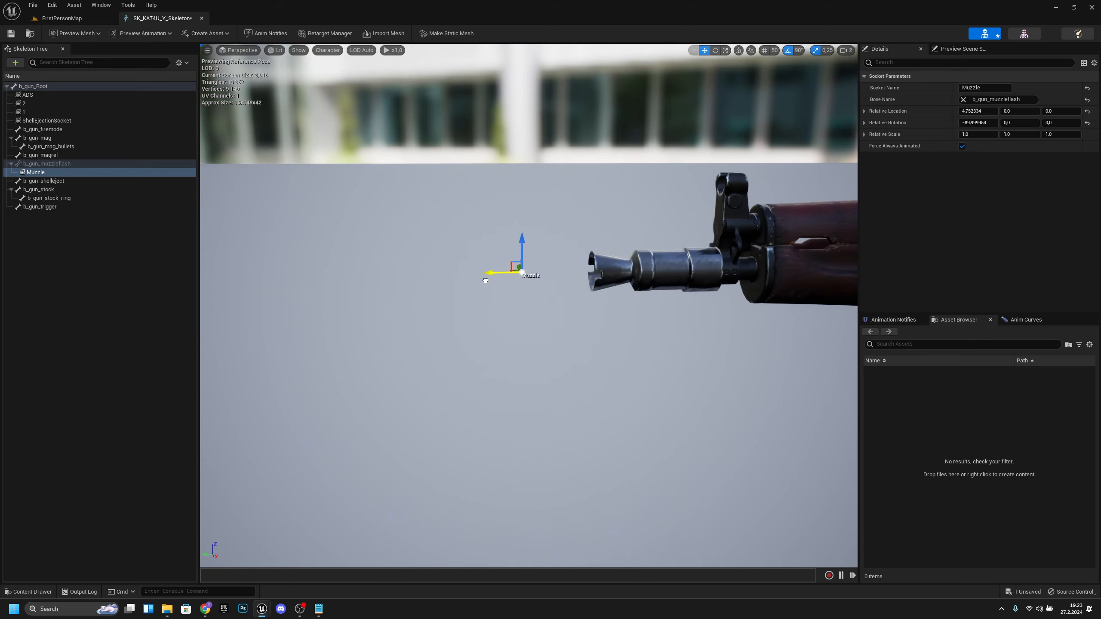
{"action": "key", "text": "s"}
{"action": "key", "text": "d"}
{"action": "right_click_drag", "start_coordinate": [483, 284], "coordinate": [484, 278]}
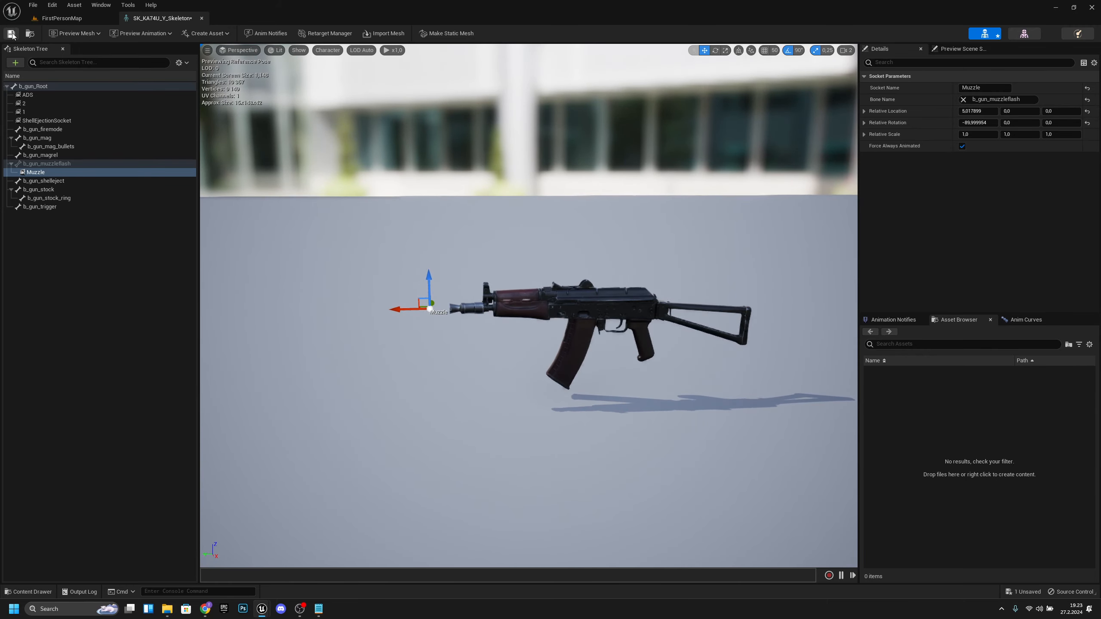
Step: Close the KA74U skeleton and open SK_SMG11_Nostock_Y_Skeleton from the SMG11 meshes folder, viewing the gun from its side
{"action": "left_click", "coordinate": [201, 18]}
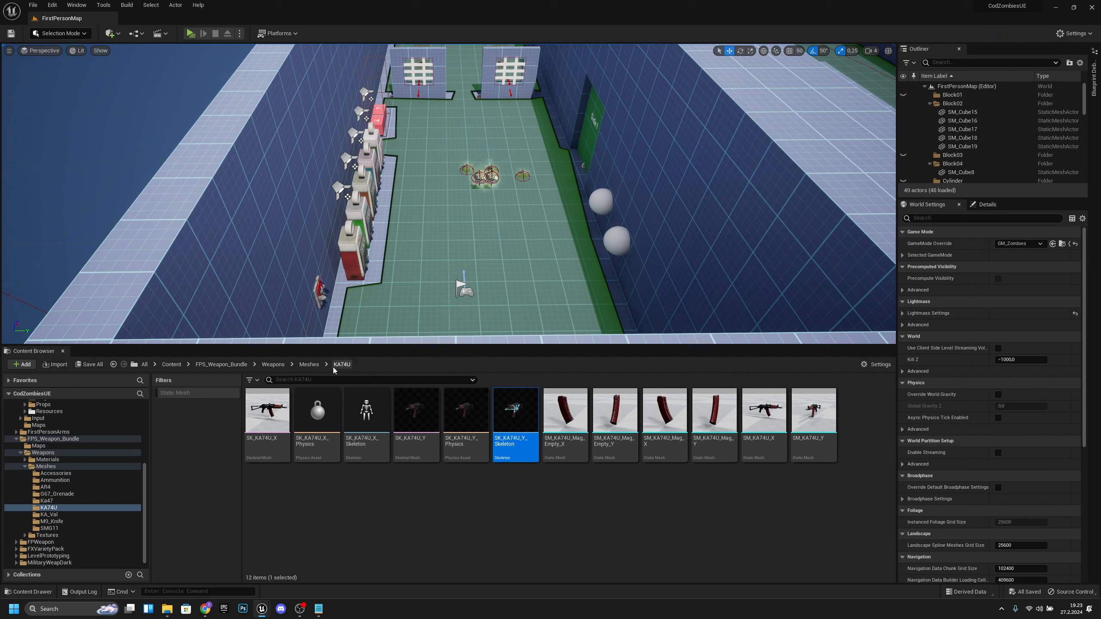
{"action": "left_click", "coordinate": [309, 365]}
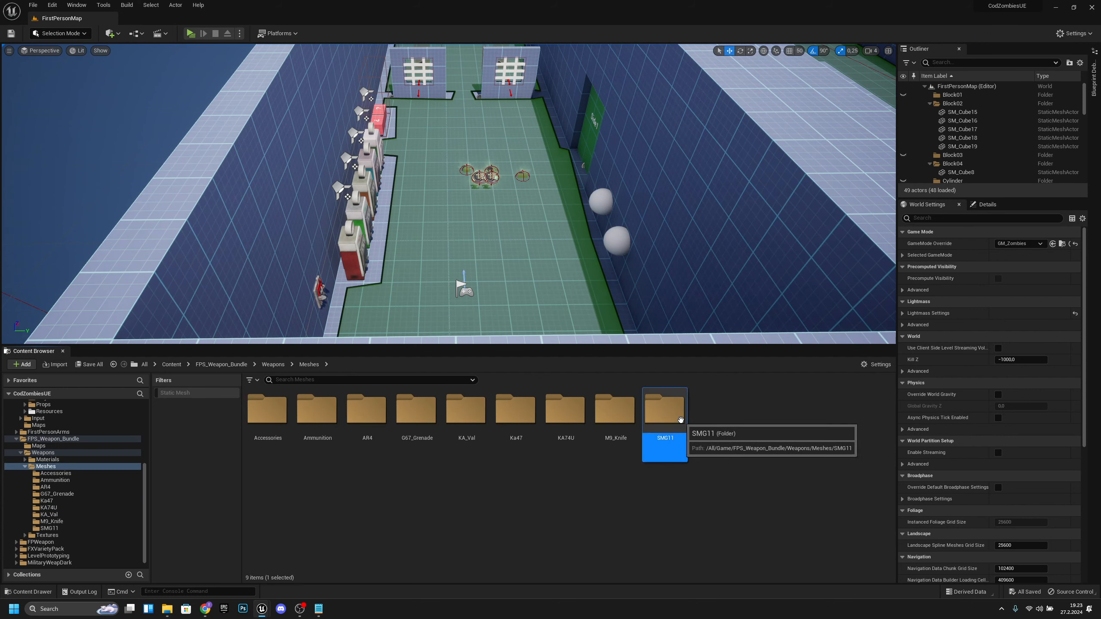
{"action": "double_click", "coordinate": [684, 419]}
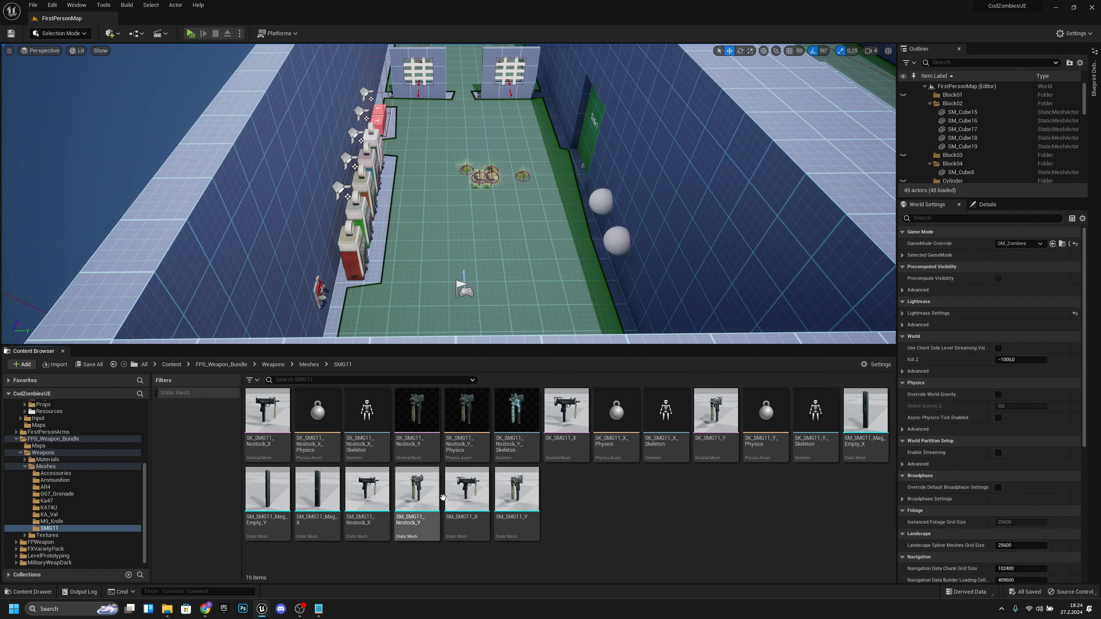
{"action": "double_click", "coordinate": [467, 489]}
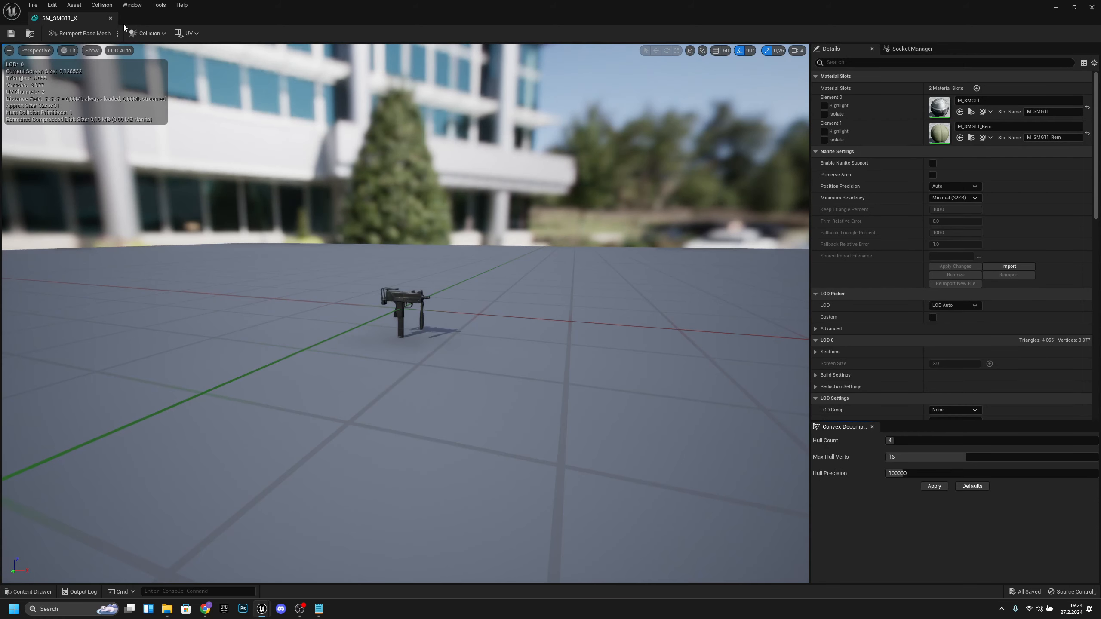
{"action": "left_click", "coordinate": [111, 19]}
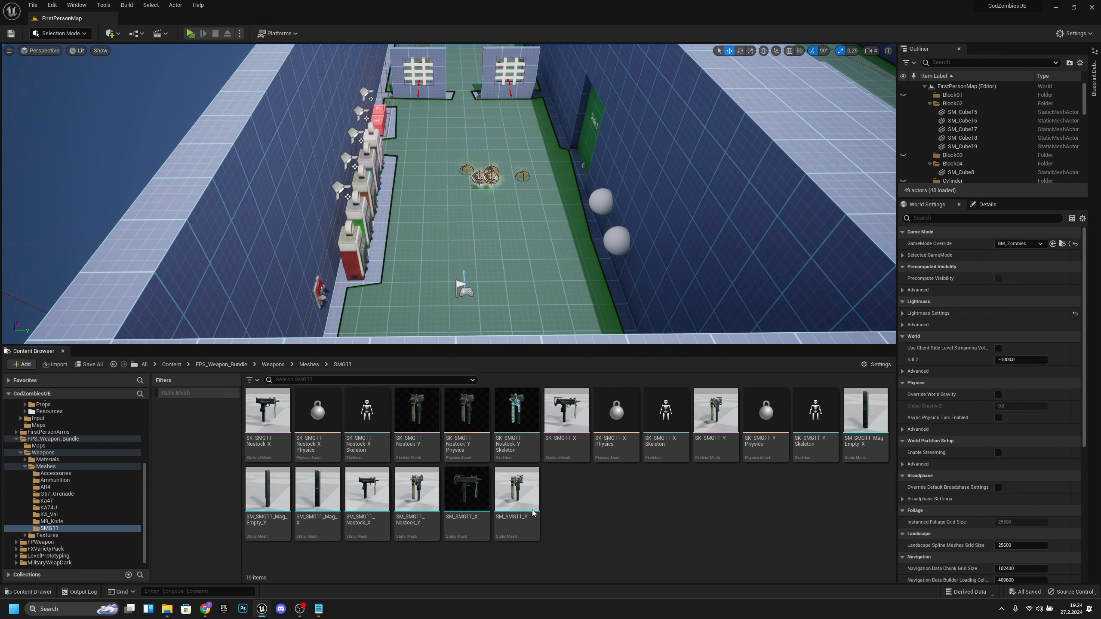
{"action": "double_click", "coordinate": [526, 413]}
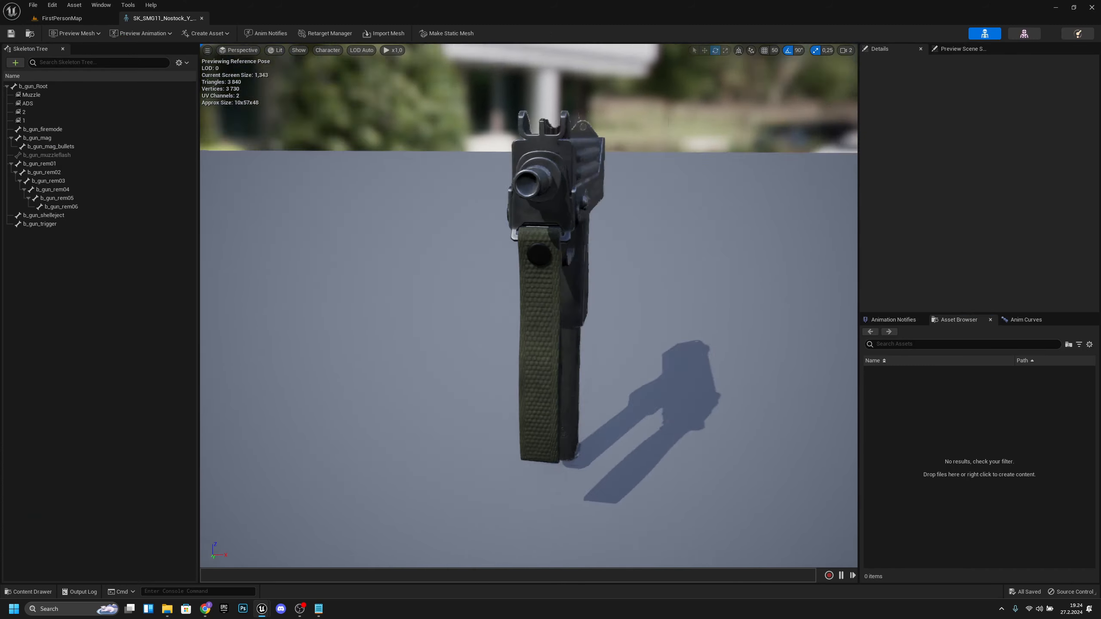
{"action": "right_click_drag", "start_coordinate": [525, 412], "coordinate": [383, 402]}
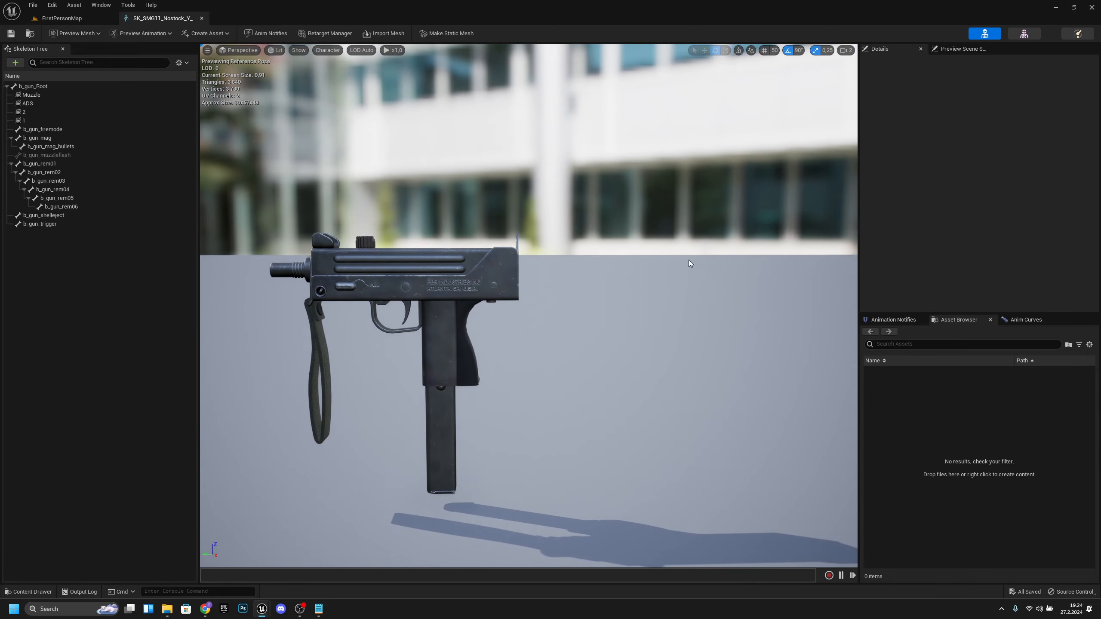
Step: Set the SMG11's ADS socket relative location Z to -20 and save the skeleton
{"action": "left_click", "coordinate": [78, 103]}
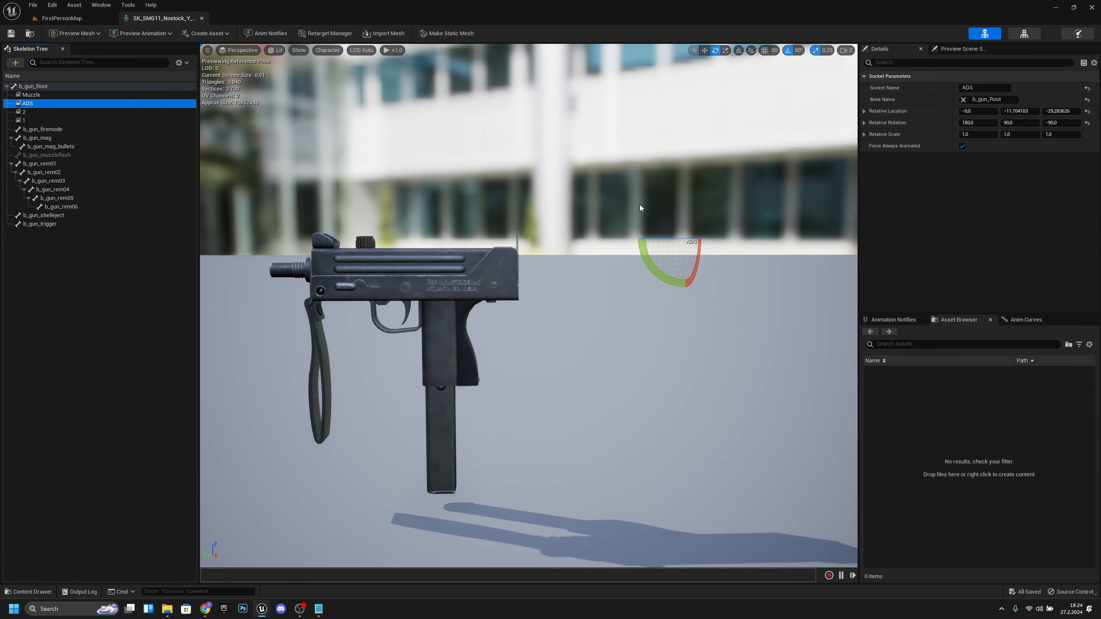
{"action": "right_click_drag", "start_coordinate": [742, 222], "coordinate": [742, 222]}
{"action": "key", "text": "w"}
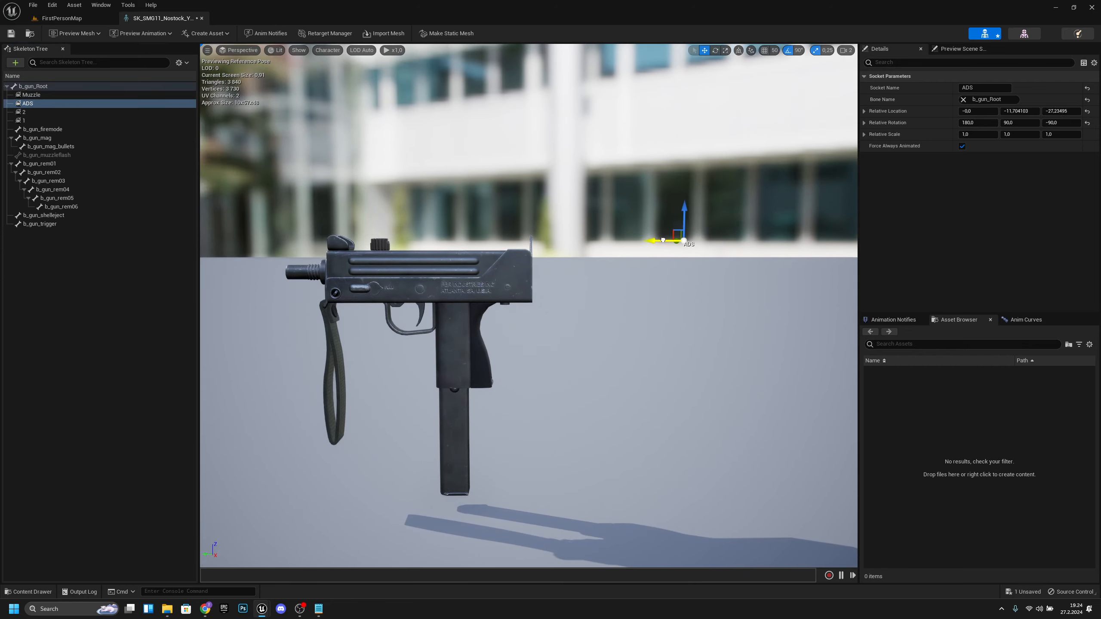
{"action": "left_click_drag", "start_coordinate": [638, 241], "coordinate": [577, 228]}
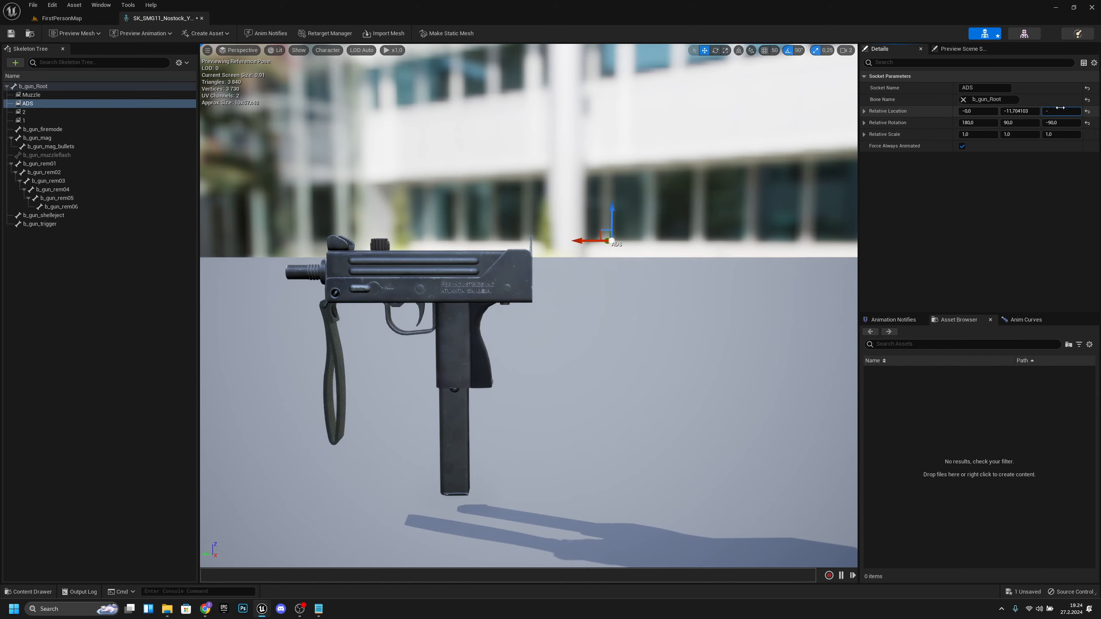
{"action": "right_click_drag", "start_coordinate": [517, 251], "coordinate": [440, 247]}
{"action": "key", "text": "d"}
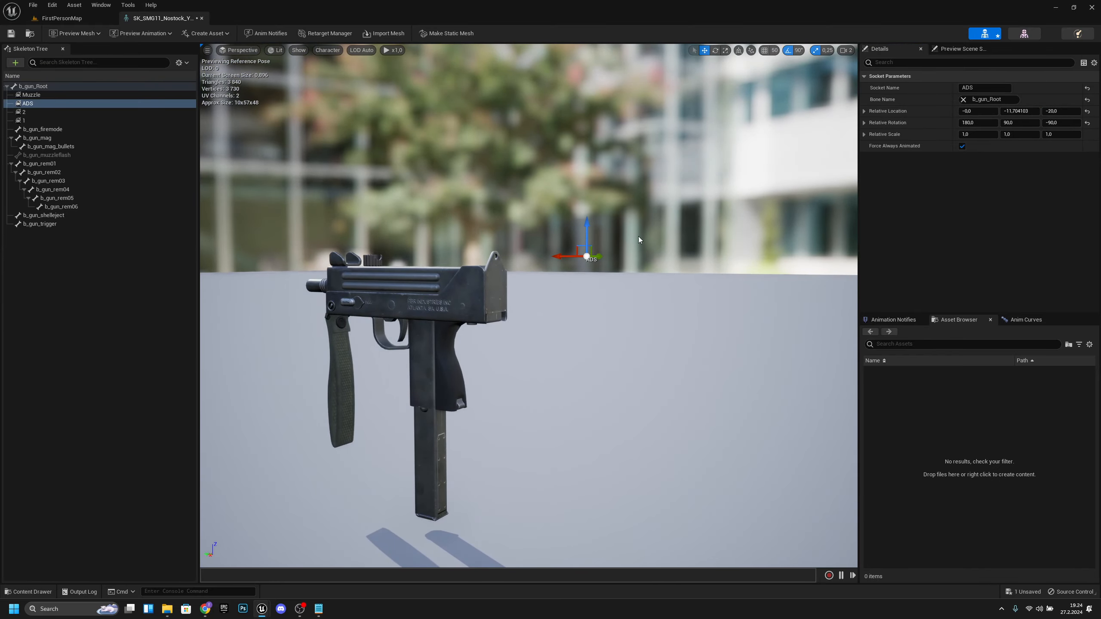
{"action": "left_click", "coordinate": [11, 36]}
Step: Return to FirstPersonMap and inspect the details of the BP_Weapon_Wall_Buy2 actor on the wall
{"action": "left_click", "coordinate": [82, 18]}
{"action": "right_click_drag", "start_coordinate": [474, 184], "coordinate": [461, 172]}
{"action": "key", "text": "w"}
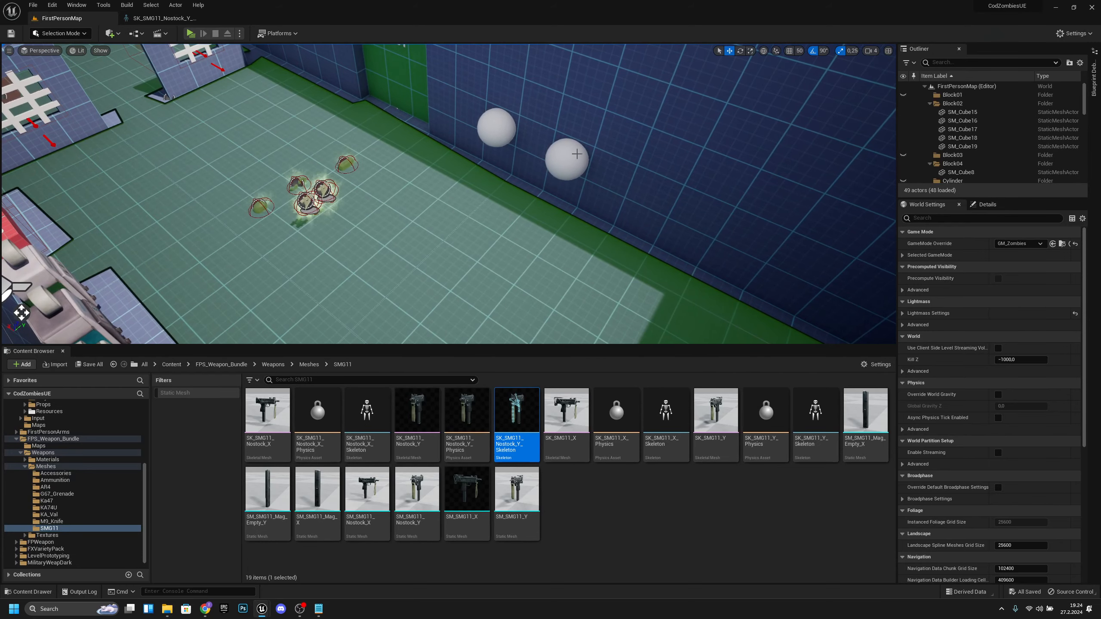
{"action": "left_click", "coordinate": [576, 154]}
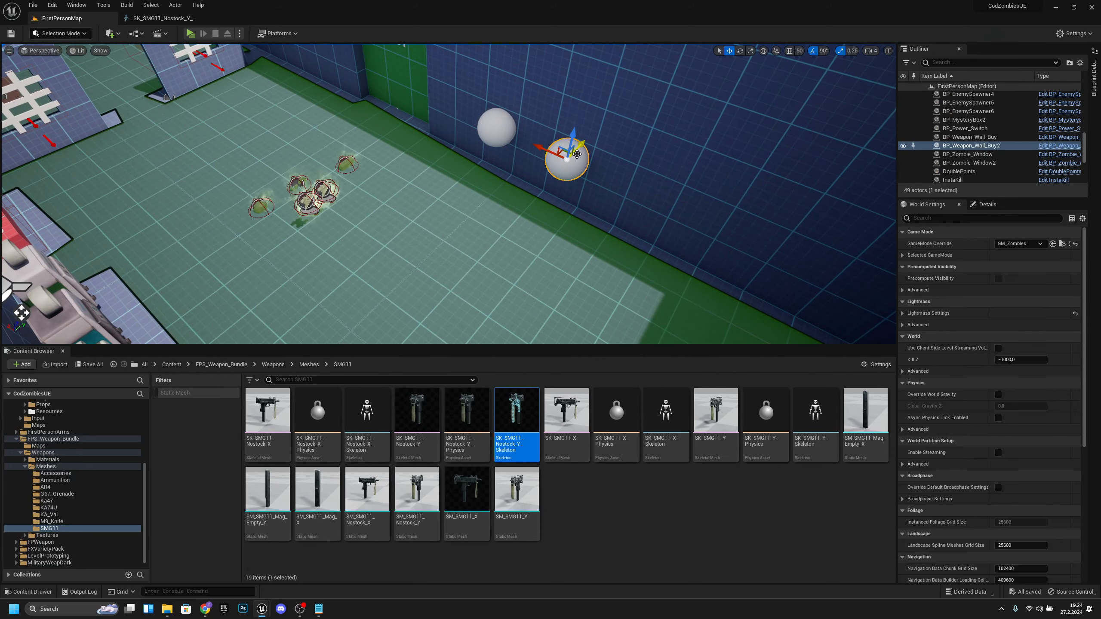
{"action": "left_click", "coordinate": [987, 204]}
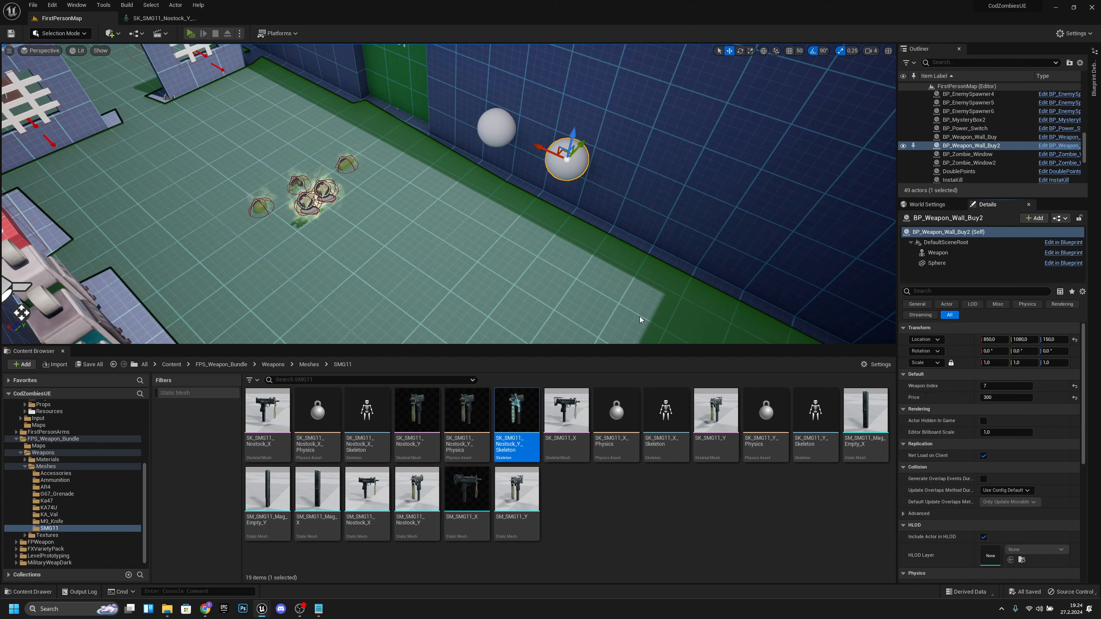
Step: Playtest the level, buying the SMG11 from the wall and aiming down its sights
{"action": "key", "text": "alt+p"}
{"action": "key", "text": "w"}
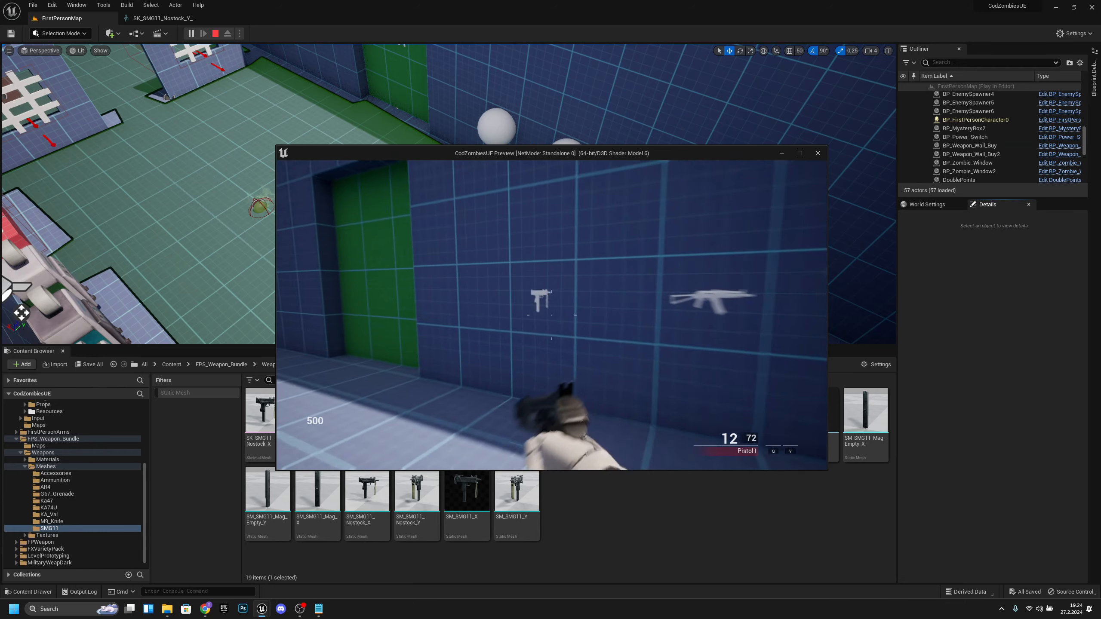
{"action": "key", "text": "e"}
{"action": "key", "text": "s"}
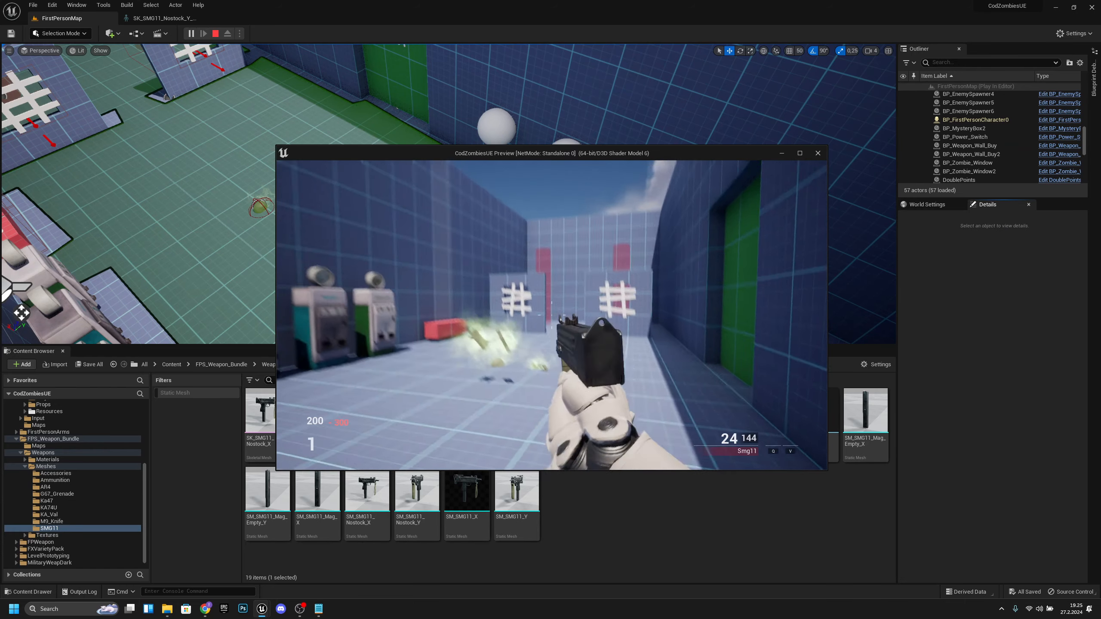
{"action": "right_click", "coordinate": [552, 316]}
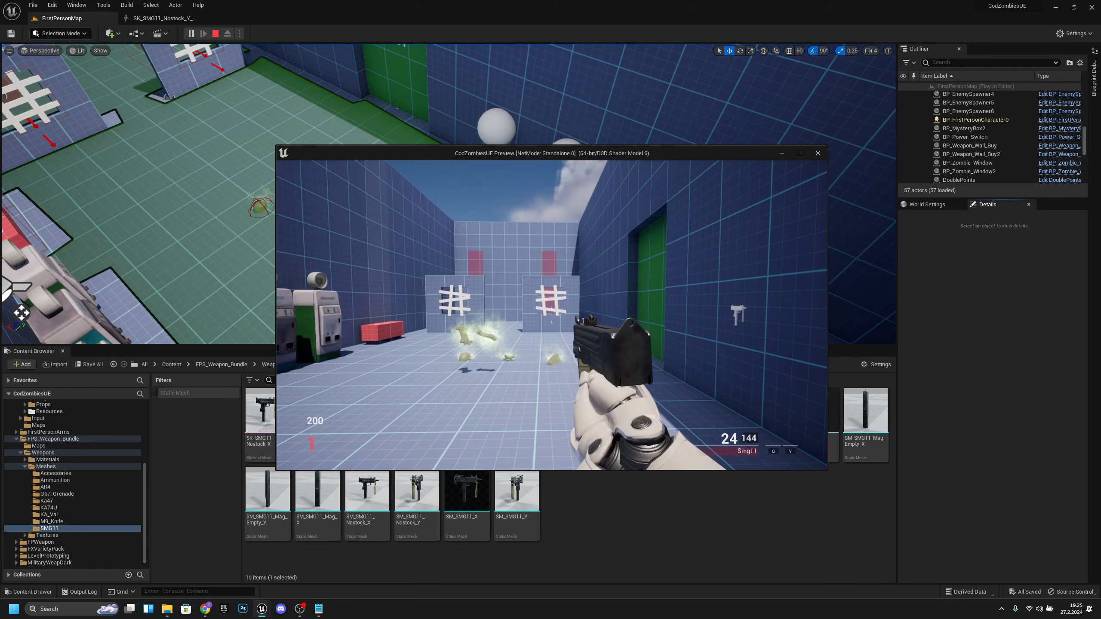
{"action": "key", "text": "Escape"}
Step: Set the SMG11's ADS socket relative location Z to -25 and playtest aiming down its sights
{"action": "left_click", "coordinate": [189, 18]}
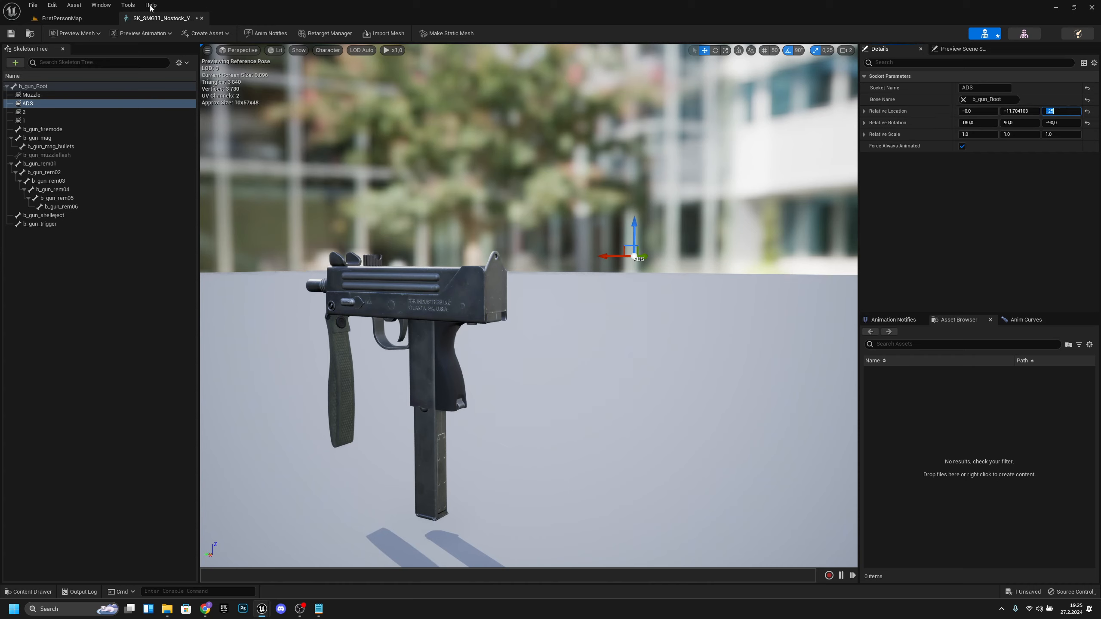
{"action": "left_click", "coordinate": [93, 20]}
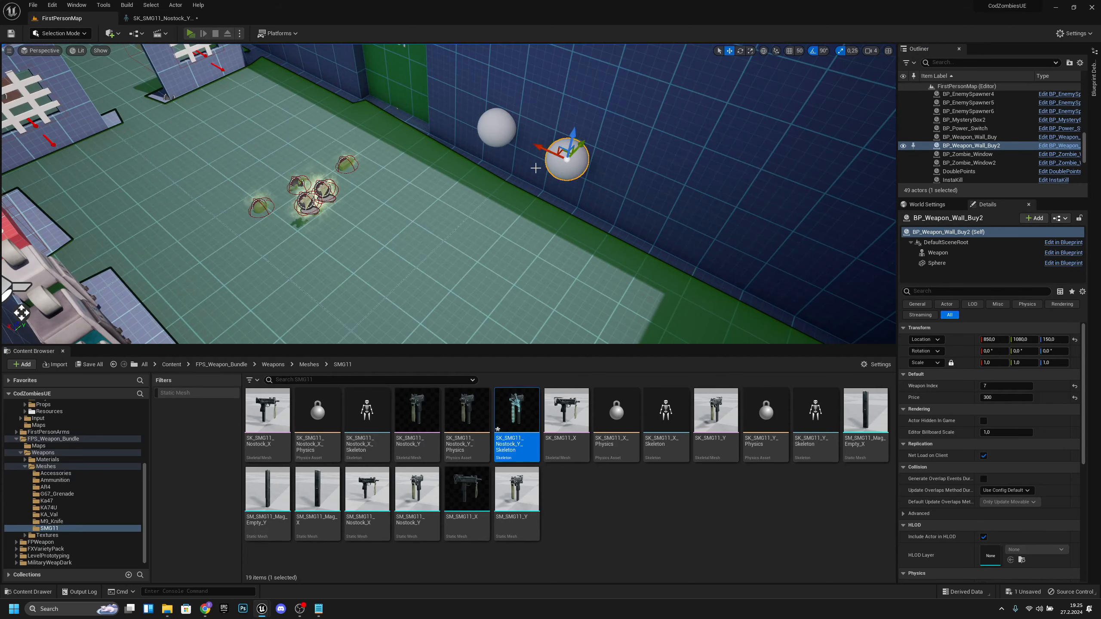
{"action": "key", "text": "alt+p"}
{"action": "key", "text": "w"}
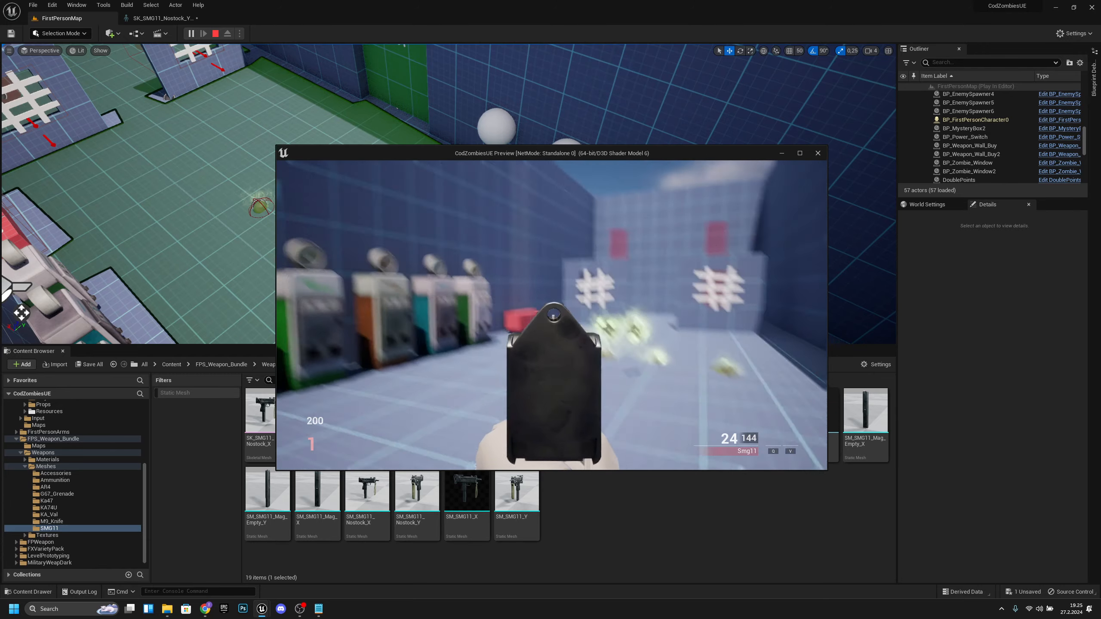
{"action": "key", "text": "Escape"}
Step: Set the SMG11's ADS socket relative location Z to -30 and save the skeleton
{"action": "left_click", "coordinate": [162, 17]}
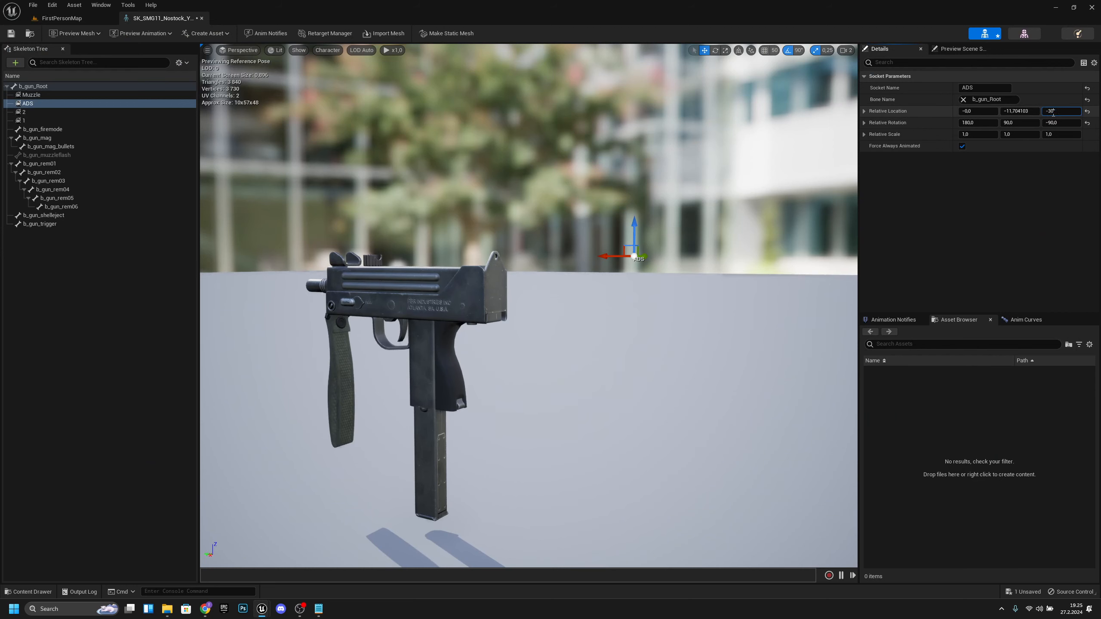
{"action": "left_click", "coordinate": [12, 33]}
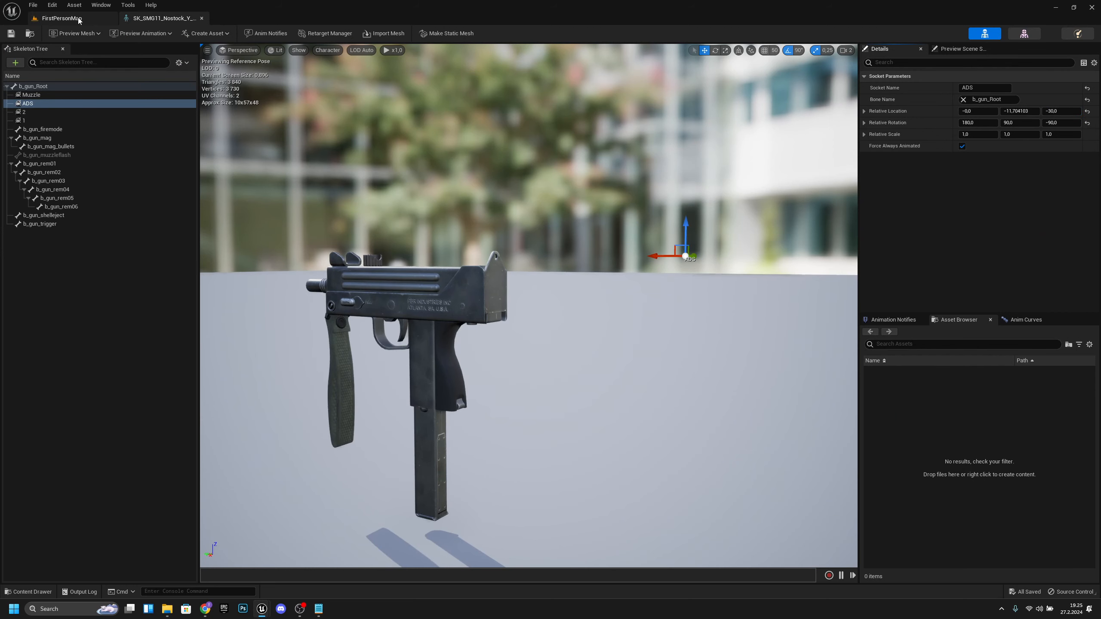
Step: Playtest FirstPersonMap, buying the SMG11 from the wall and aiming down its sights
{"action": "left_click", "coordinate": [62, 18]}
{"action": "key", "text": "alt+p"}
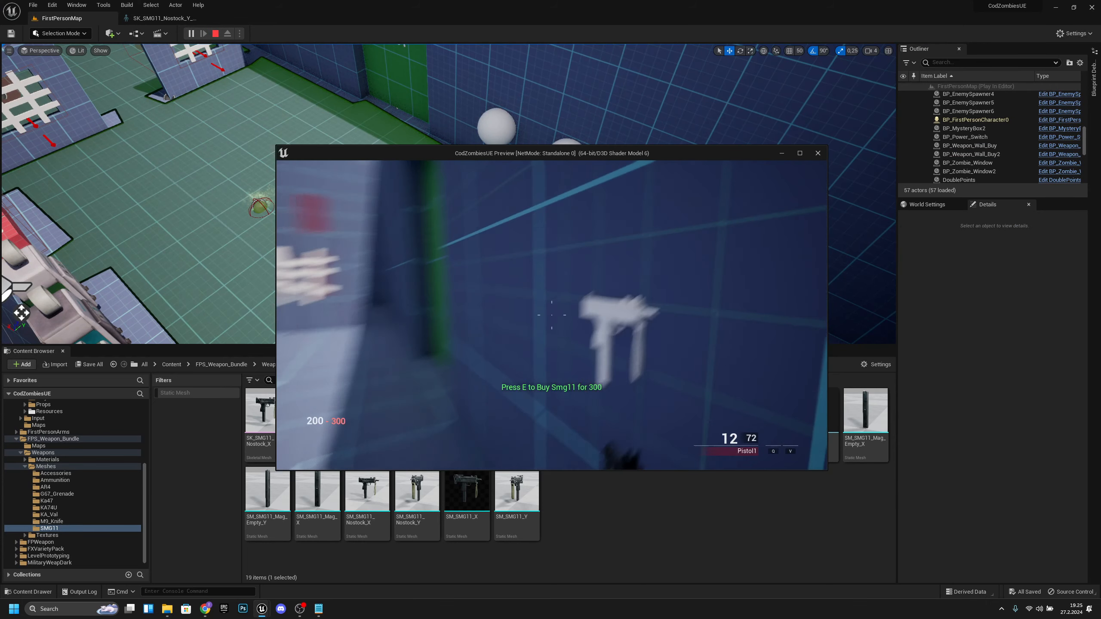
{"action": "key", "text": "e"}
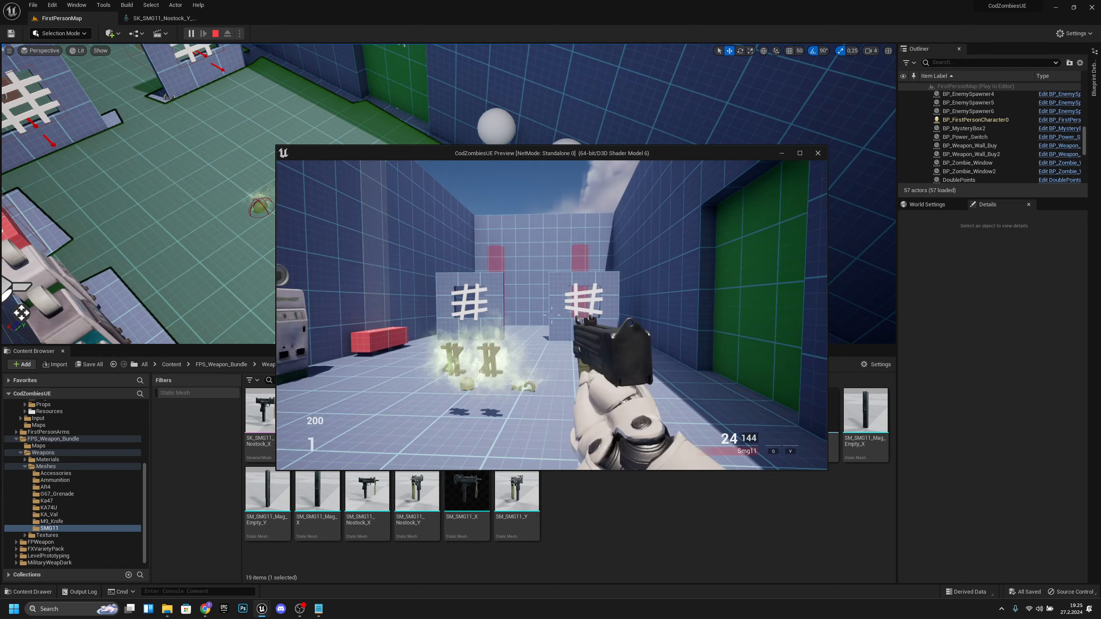
{"action": "right_click", "coordinate": [551, 315]}
{"action": "right_click", "coordinate": [551, 315]}
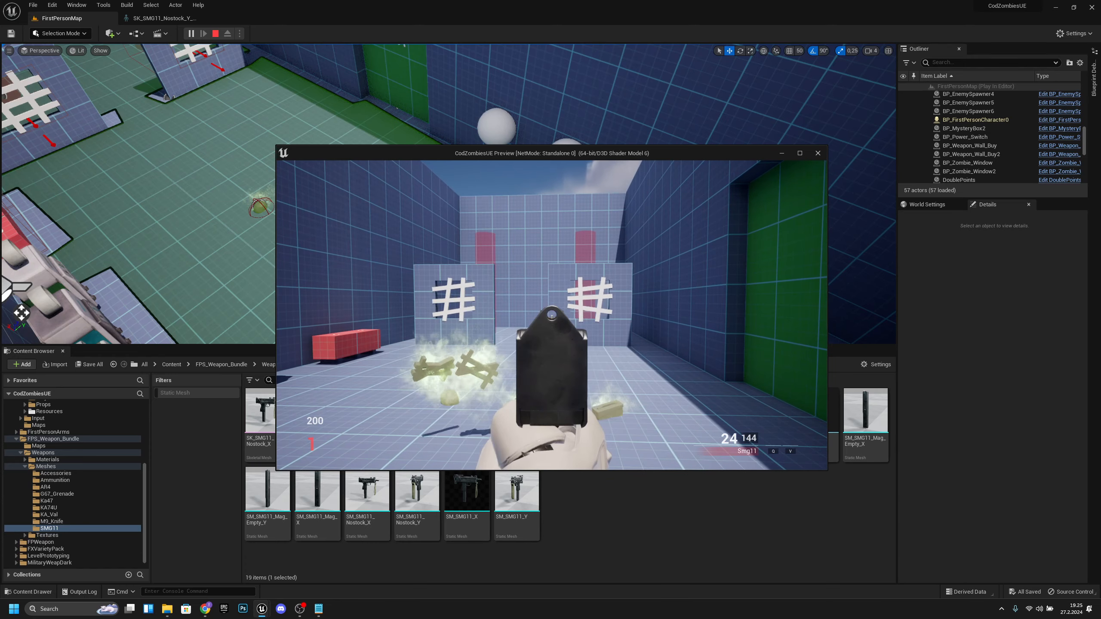
{"action": "key", "text": "Escape"}
Step: Move the SMG11's Muzzle socket in front of the barrel to a relative Z of about 24.44, then save and close the skeleton
{"action": "left_click", "coordinate": [160, 18]}
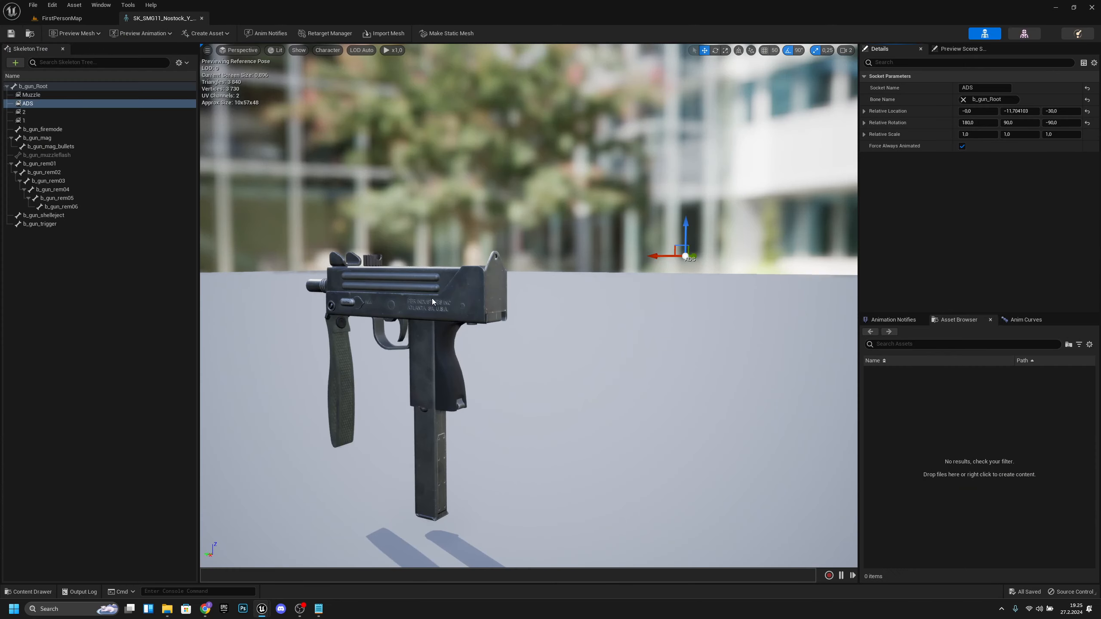
{"action": "key", "text": "a"}
{"action": "right_click_drag", "start_coordinate": [433, 302], "coordinate": [544, 304]}
{"action": "key", "text": "w"}
{"action": "left_click", "coordinate": [60, 95]}
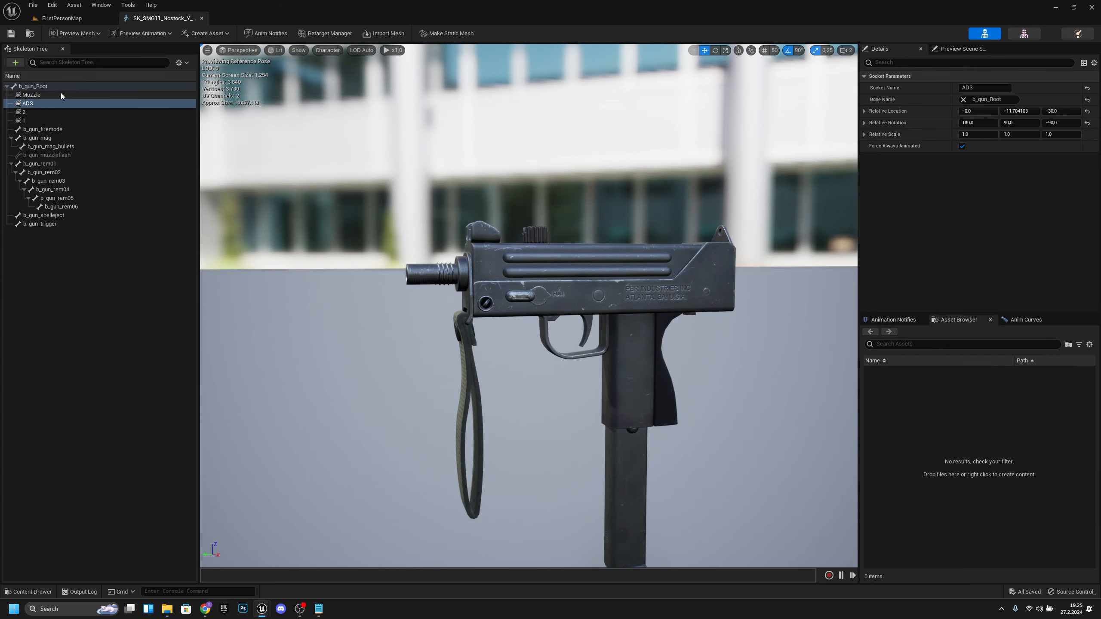
{"action": "left_click_drag", "start_coordinate": [365, 273], "coordinate": [379, 275]}
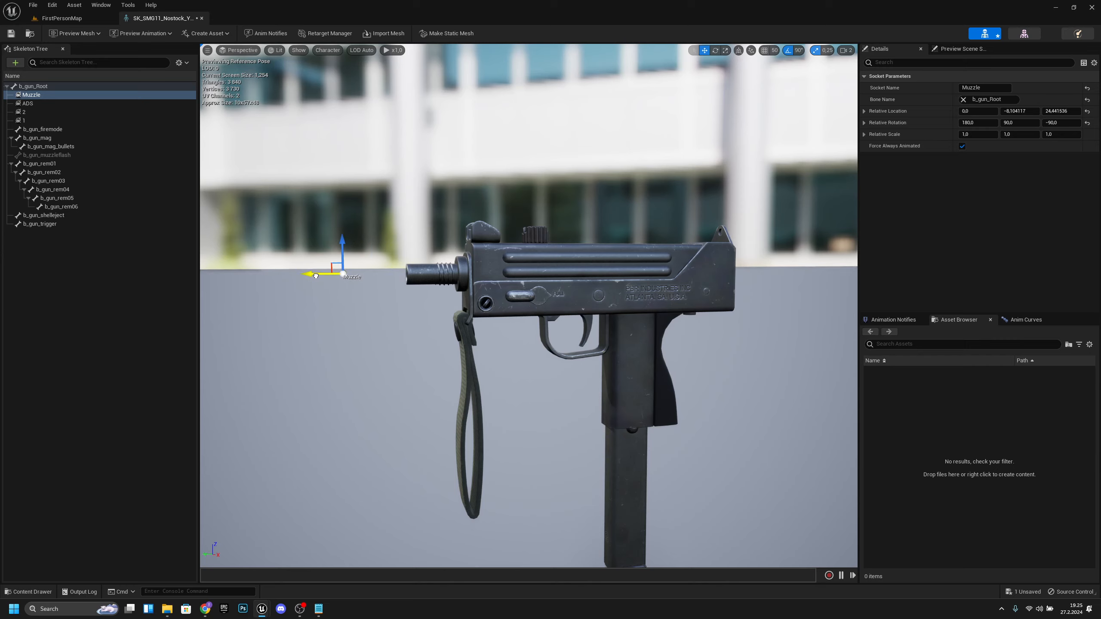
{"action": "scroll", "coordinate": [316, 276], "scroll_direction": "down", "scroll_amount": 5}
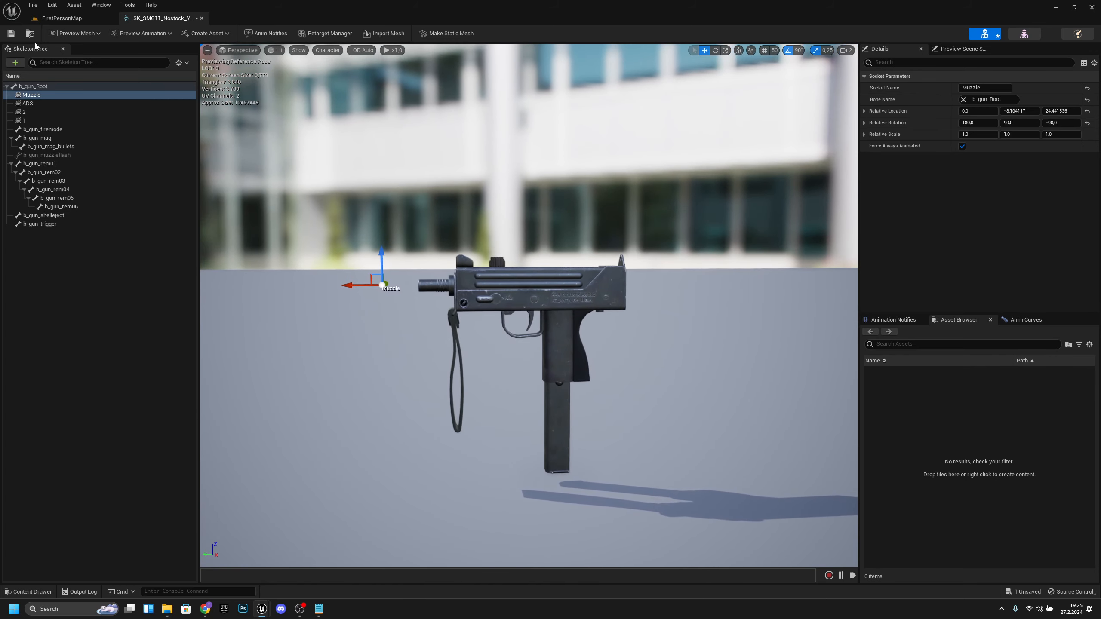
{"action": "left_click", "coordinate": [9, 35]}
{"action": "left_click", "coordinate": [201, 18]}
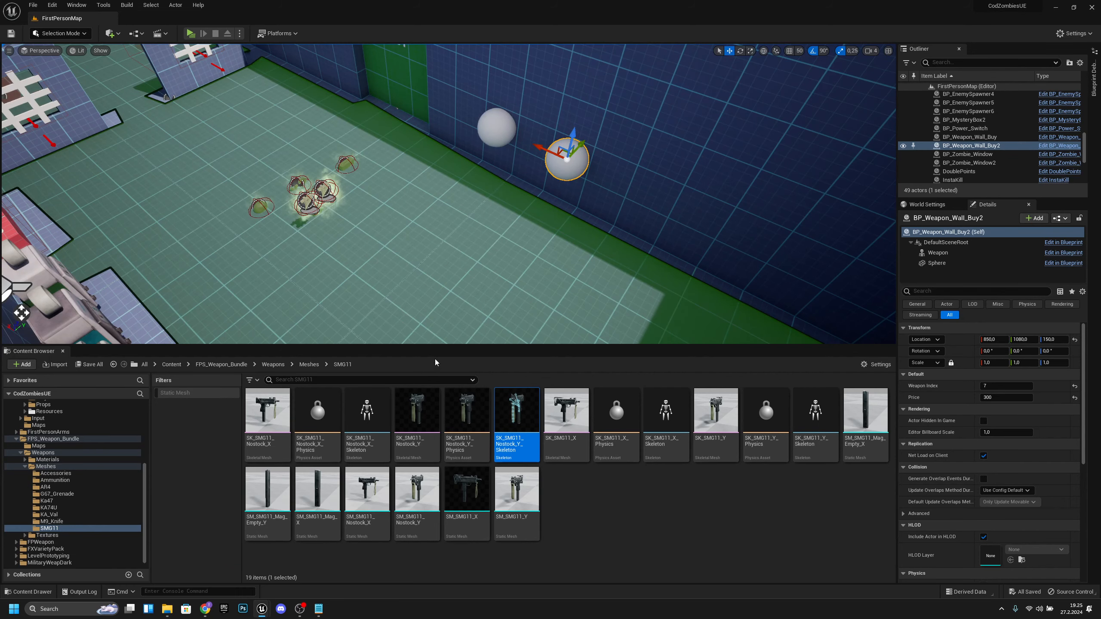
Step: Open Shotgun_B_Skeleton from the MilitaryWeapDark/Weapons folder
{"action": "left_click", "coordinate": [314, 365]}
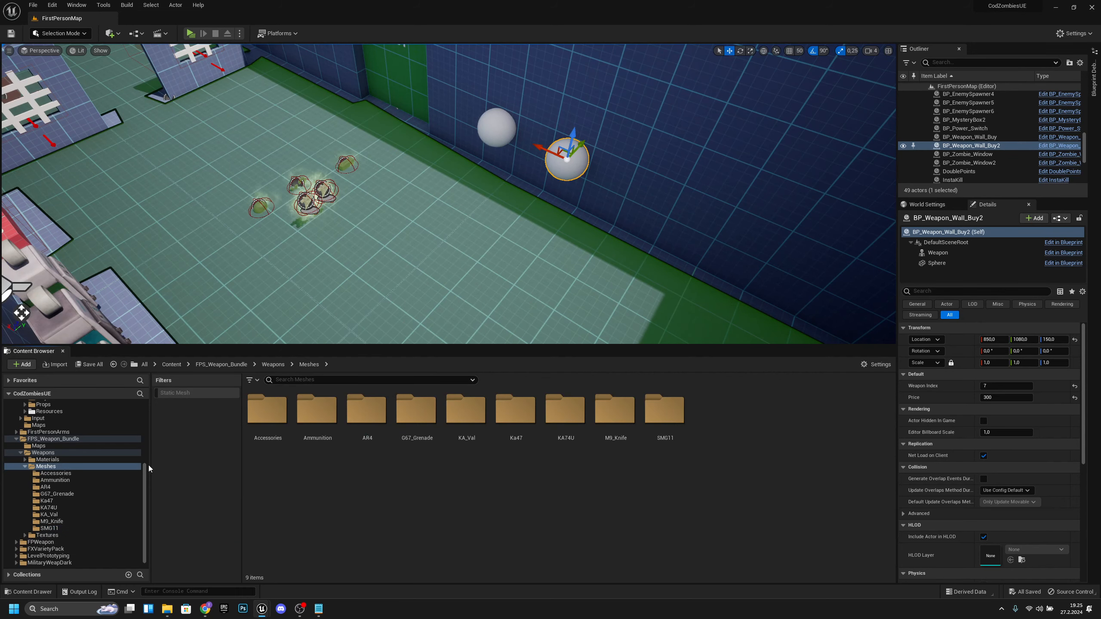
{"action": "scroll", "coordinate": [86, 473], "scroll_direction": "down", "scroll_amount": 1}
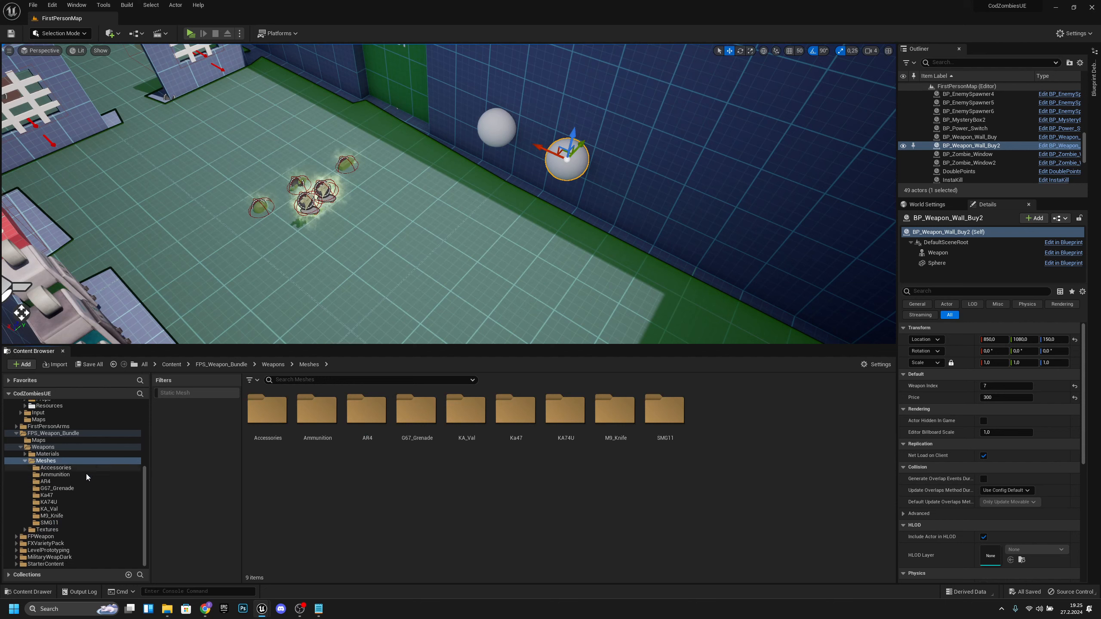
{"action": "left_click", "coordinate": [66, 558]}
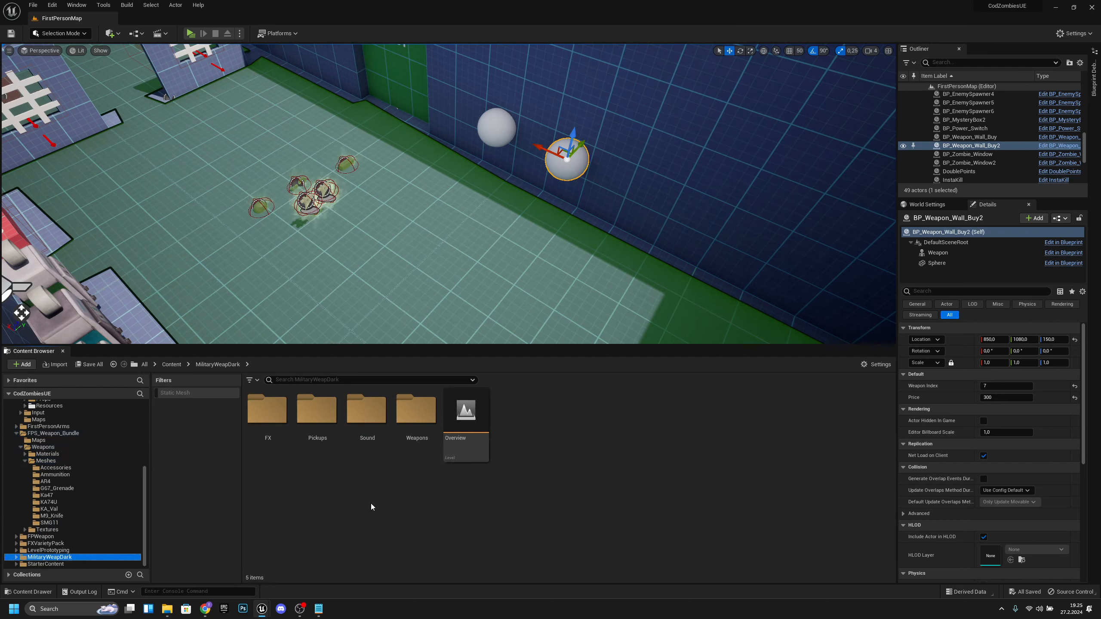
{"action": "double_click", "coordinate": [415, 411]}
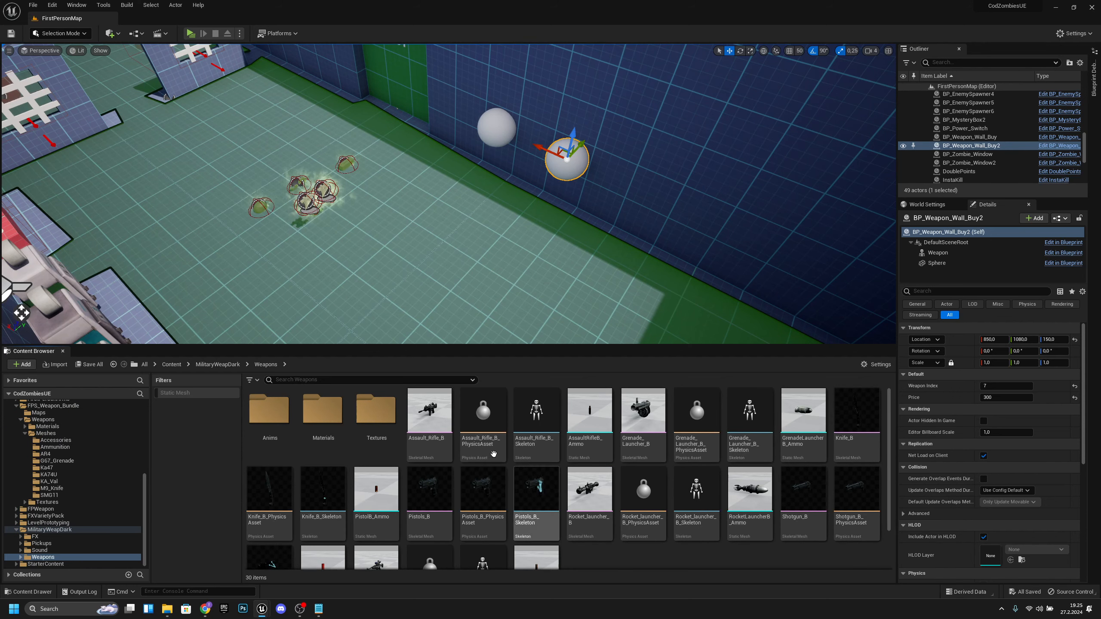
{"action": "scroll", "coordinate": [810, 530], "scroll_direction": "down", "scroll_amount": 2}
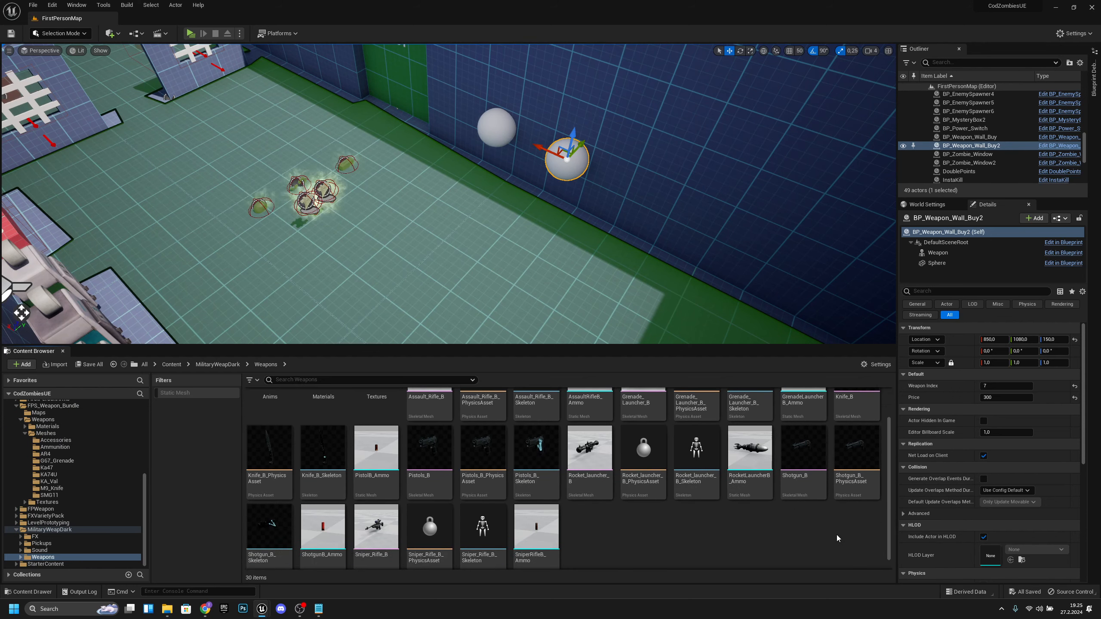
{"action": "left_click", "coordinate": [817, 440]}
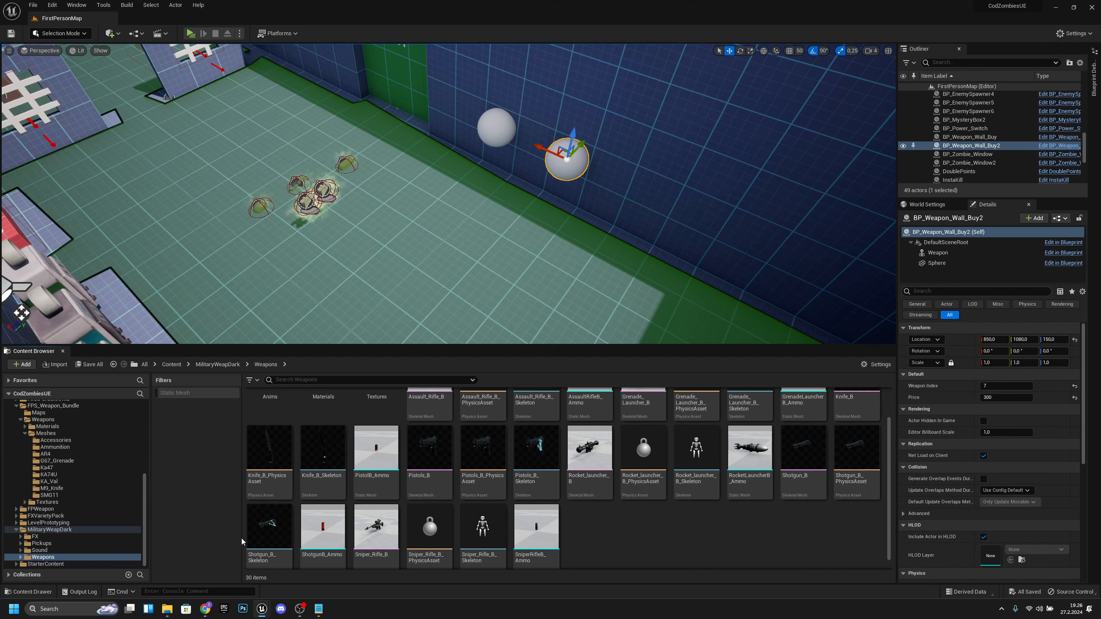
{"action": "double_click", "coordinate": [269, 528]}
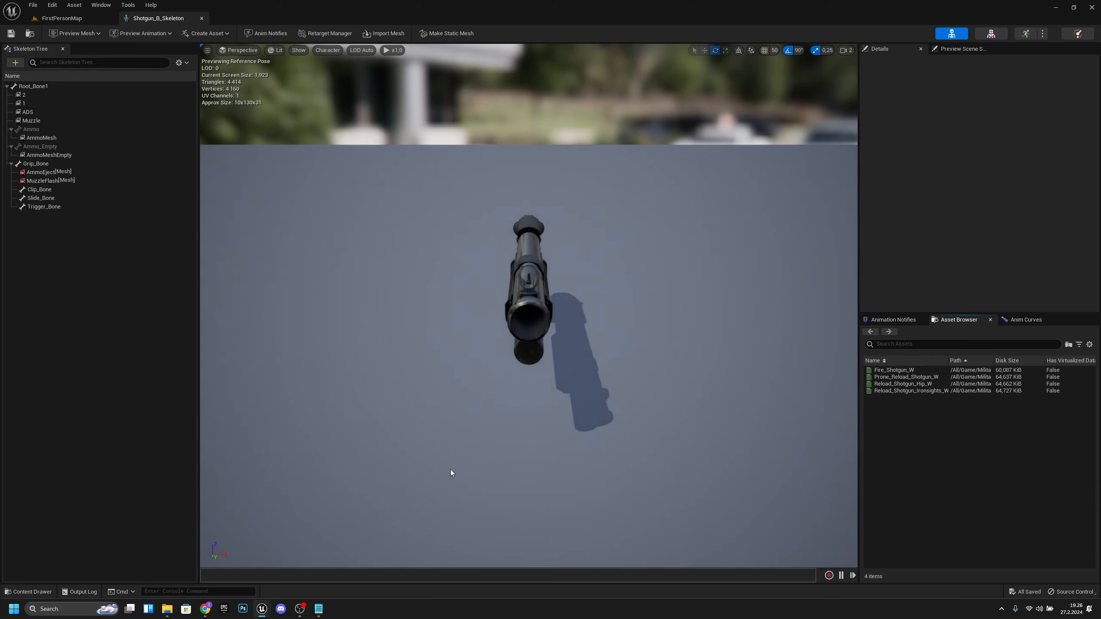
Step: Set the shotgun's ADS socket relative location X to -10 and save the skeleton
{"action": "key", "text": "d"}
{"action": "right_click_drag", "start_coordinate": [451, 469], "coordinate": [591, 298]}
{"action": "left_click", "coordinate": [72, 112]}
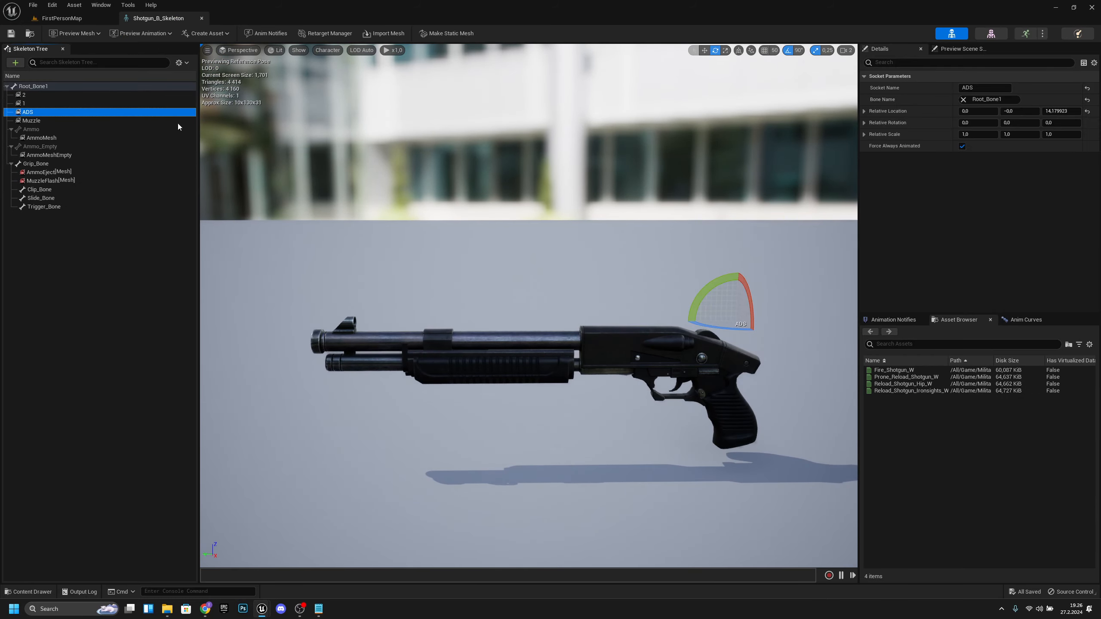
{"action": "right_click_drag", "start_coordinate": [799, 298], "coordinate": [823, 301]}
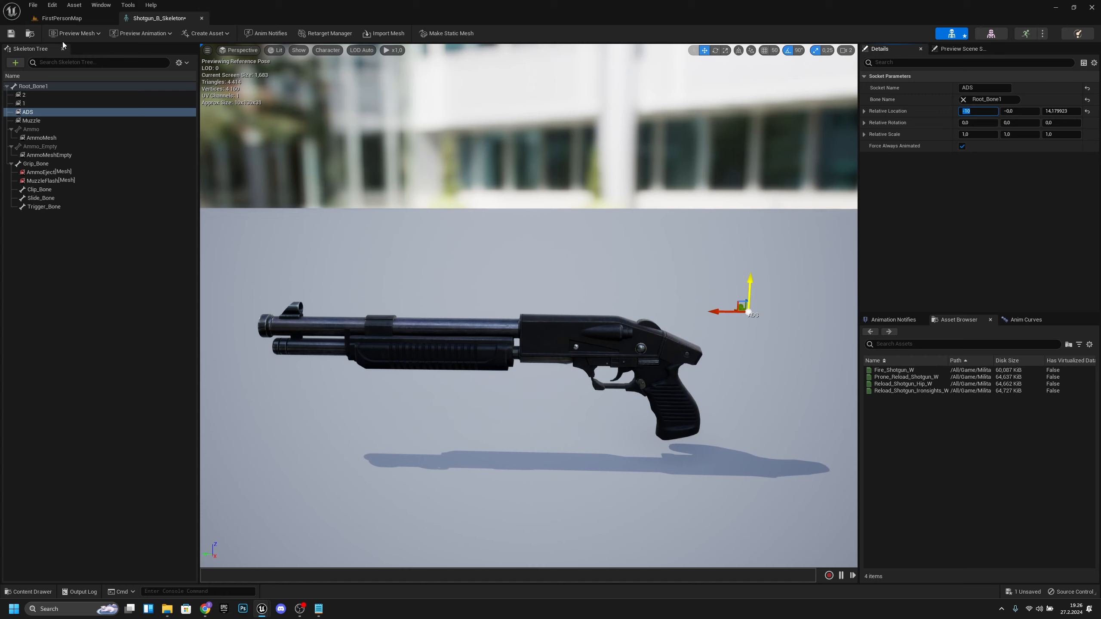
Step: Try Weapon Index 5 on BP_Weapon_Wall_Buy2 in FirstPersonMap with a playtest, and set the index to 4
{"action": "left_click", "coordinate": [62, 17]}
{"action": "key", "text": "f"}
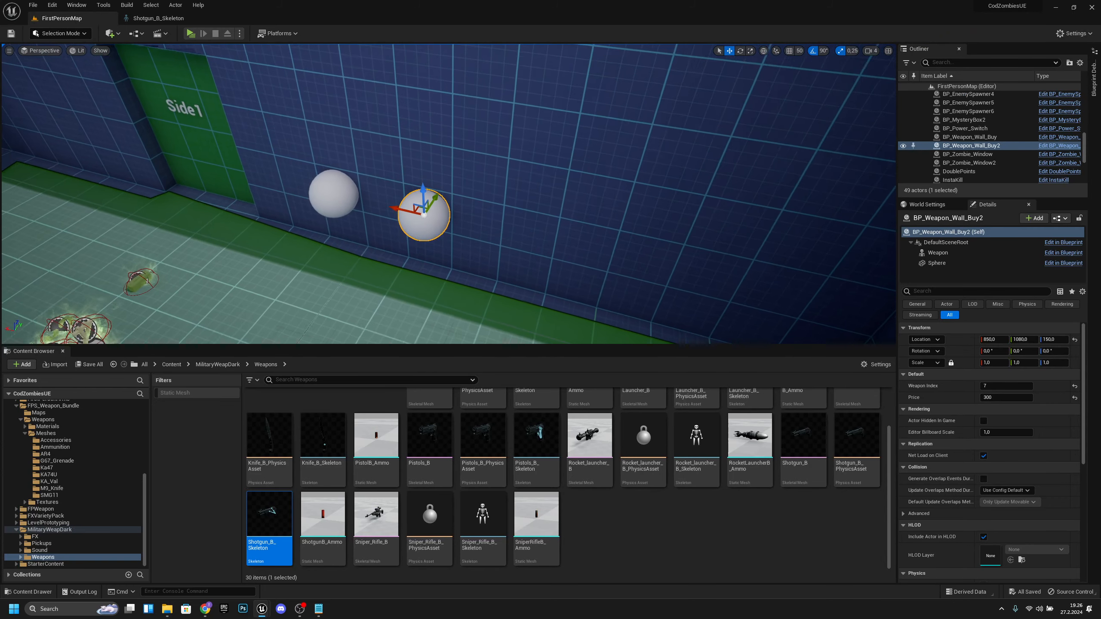
{"action": "left_click", "coordinate": [1013, 386]}
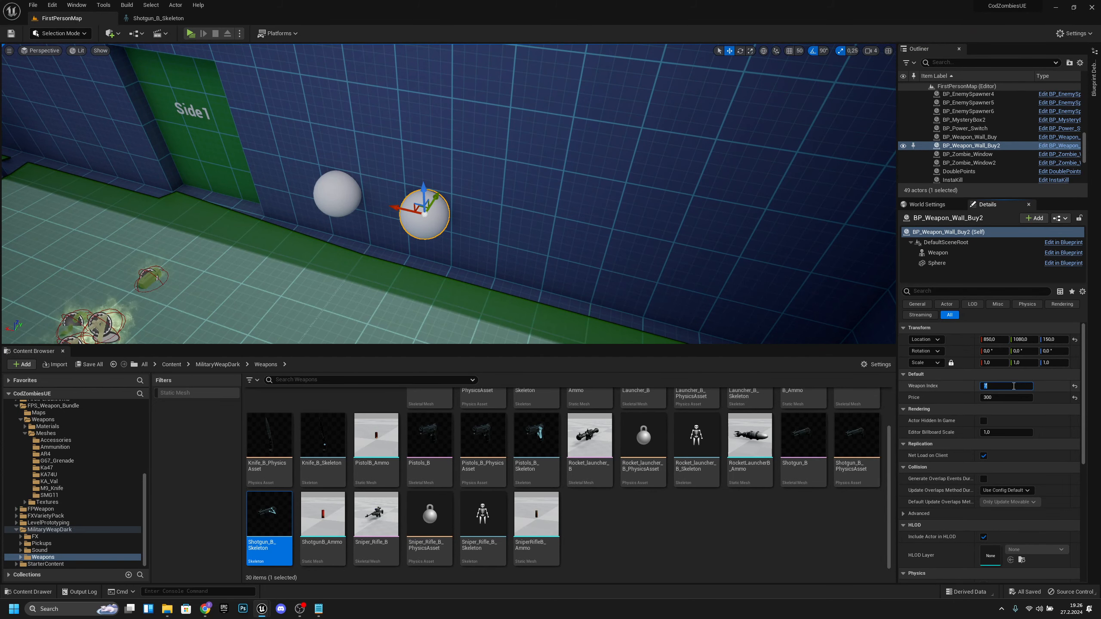
{"action": "type", "text": "5"}
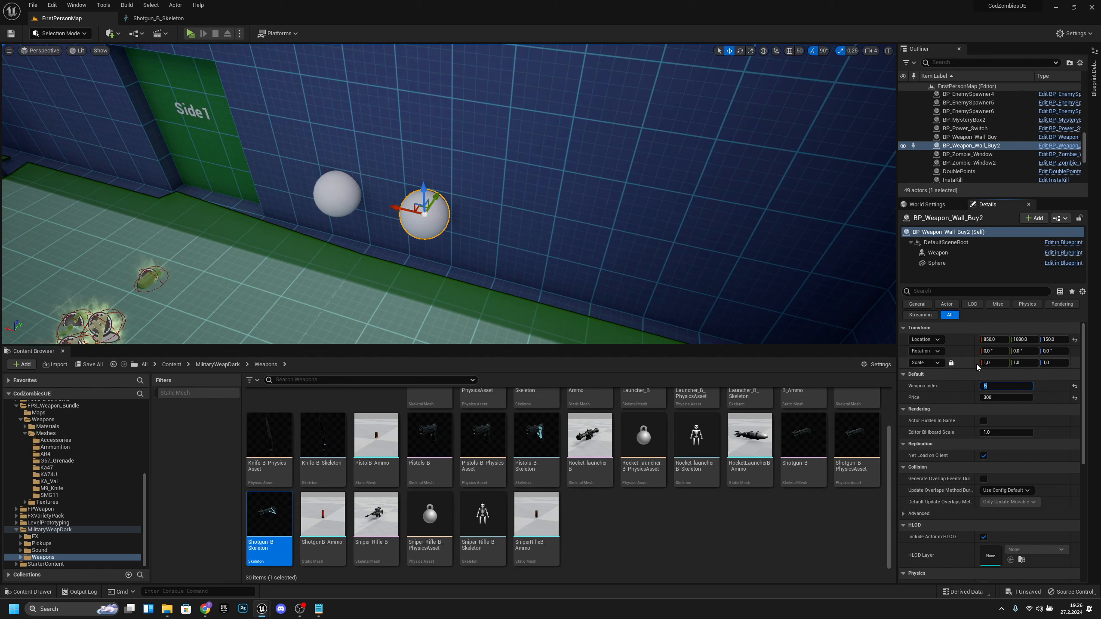
{"action": "left_click", "coordinate": [189, 34]}
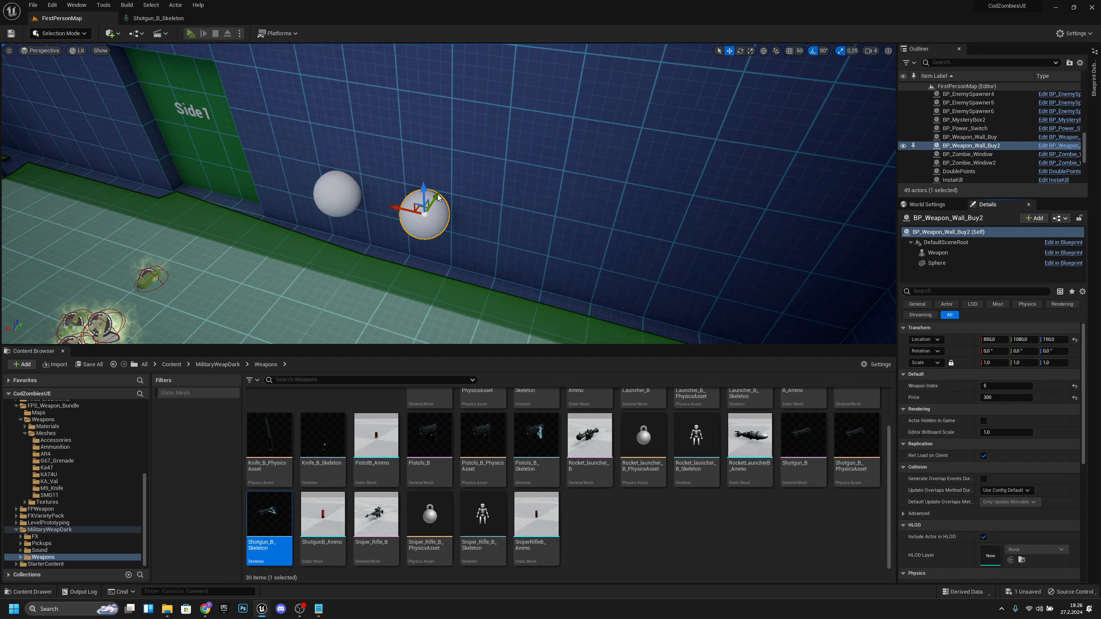
{"action": "key", "text": "Escape"}
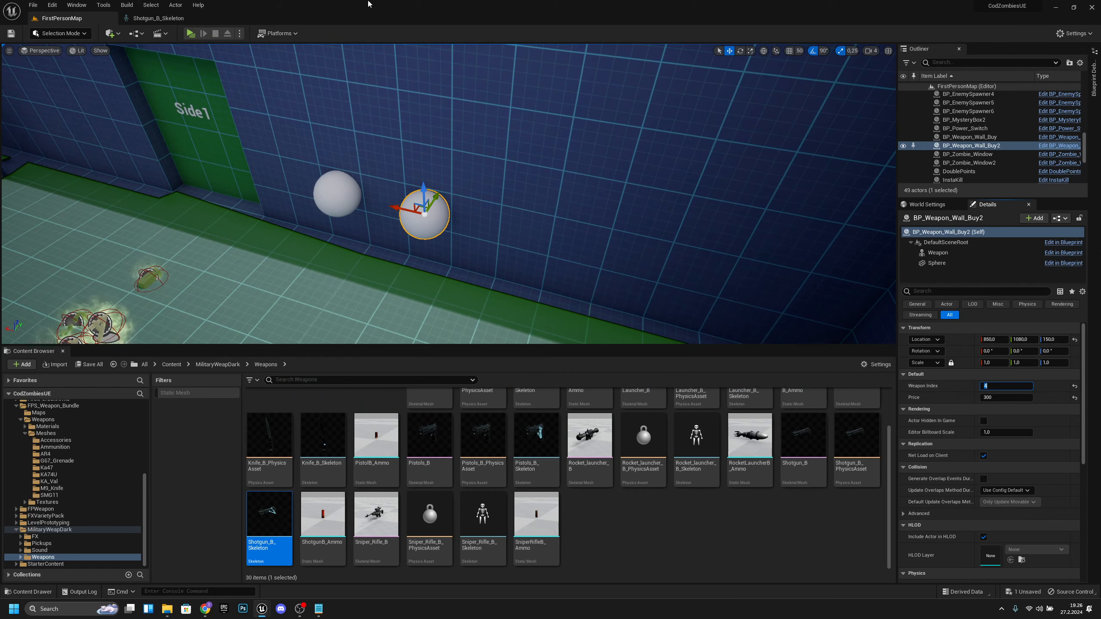
Step: Playtest the level, buying the shotgun from the wall and aiming down its sights from several directions
{"action": "left_click", "coordinate": [190, 34]}
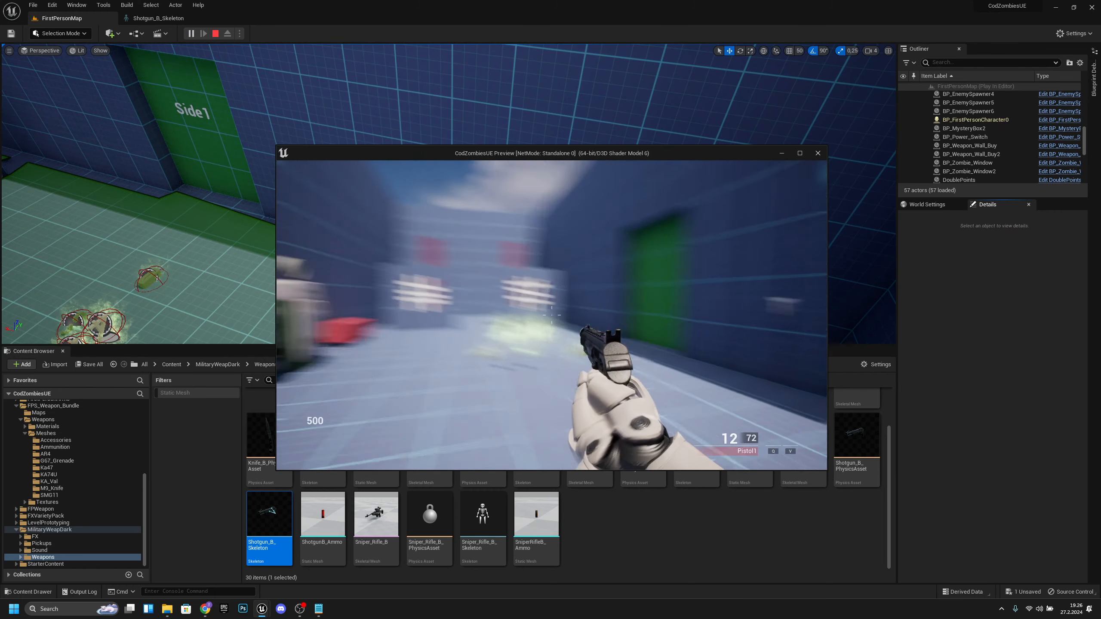
{"action": "key", "text": "f"}
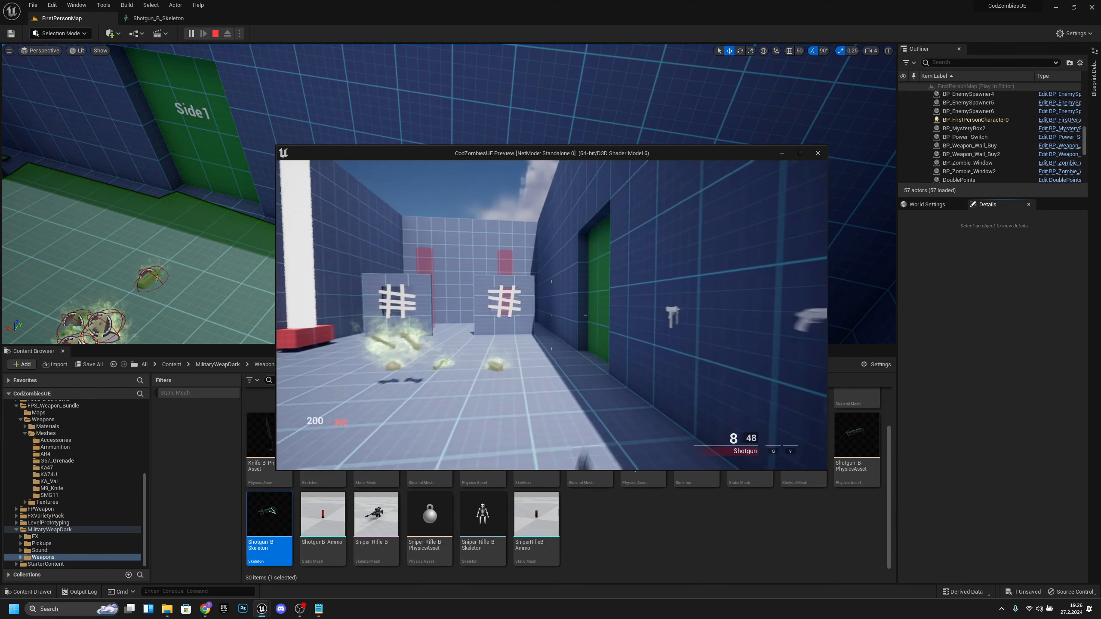
{"action": "key", "text": "s"}
{"action": "right_click", "coordinate": [551, 316]}
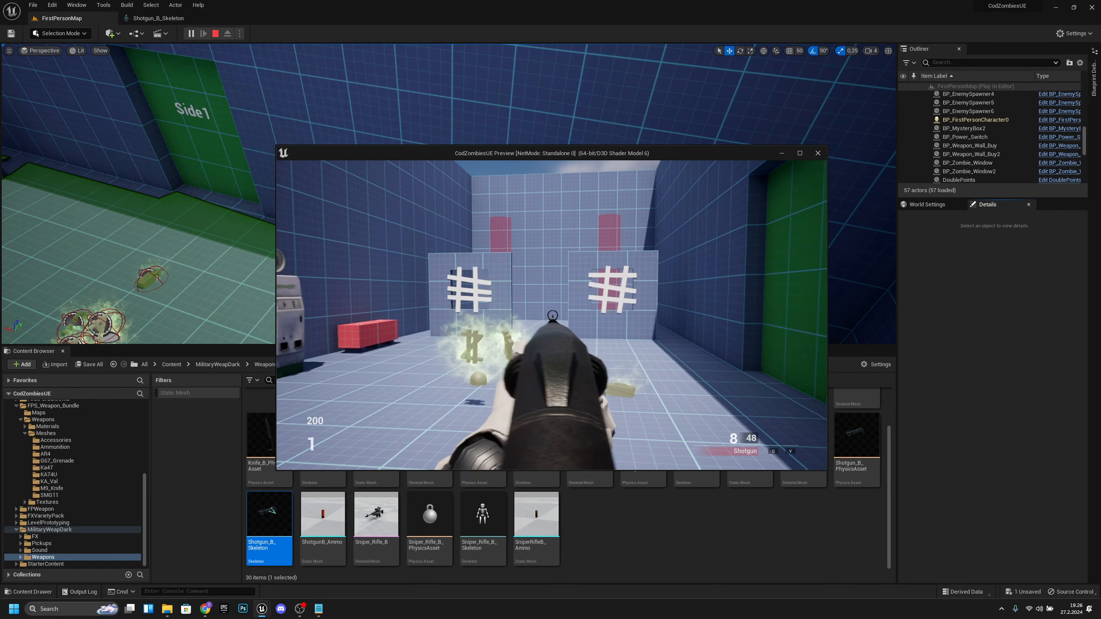
{"action": "right_click", "coordinate": [552, 315]}
{"action": "right_click", "coordinate": [552, 315]}
{"action": "key", "text": "a"}
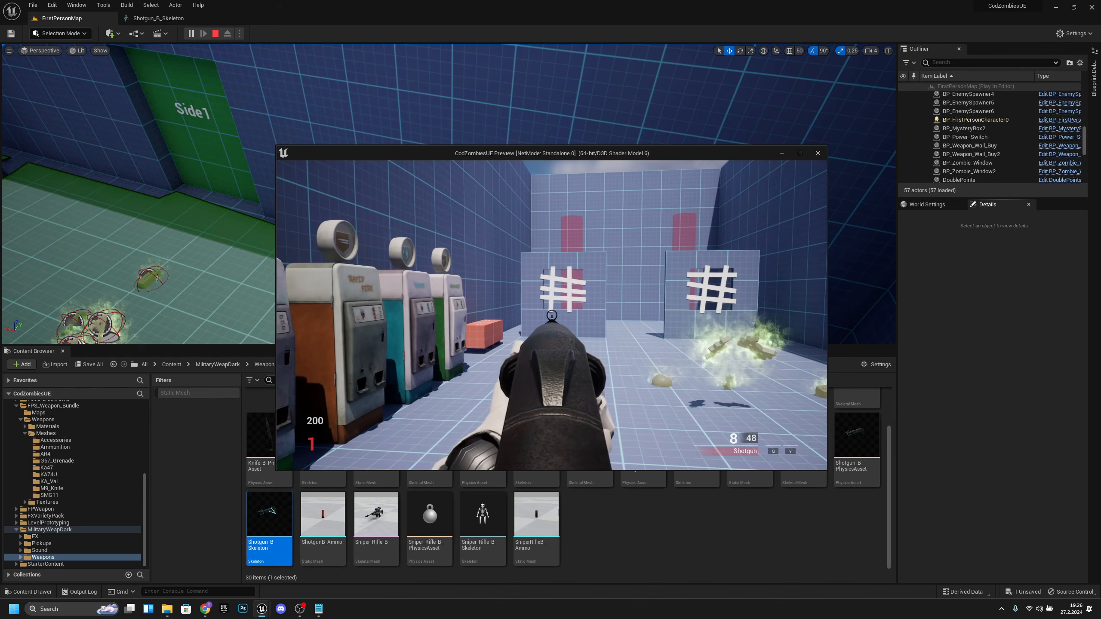
{"action": "right_click", "coordinate": [552, 315]}
{"action": "key", "text": "Escape"}
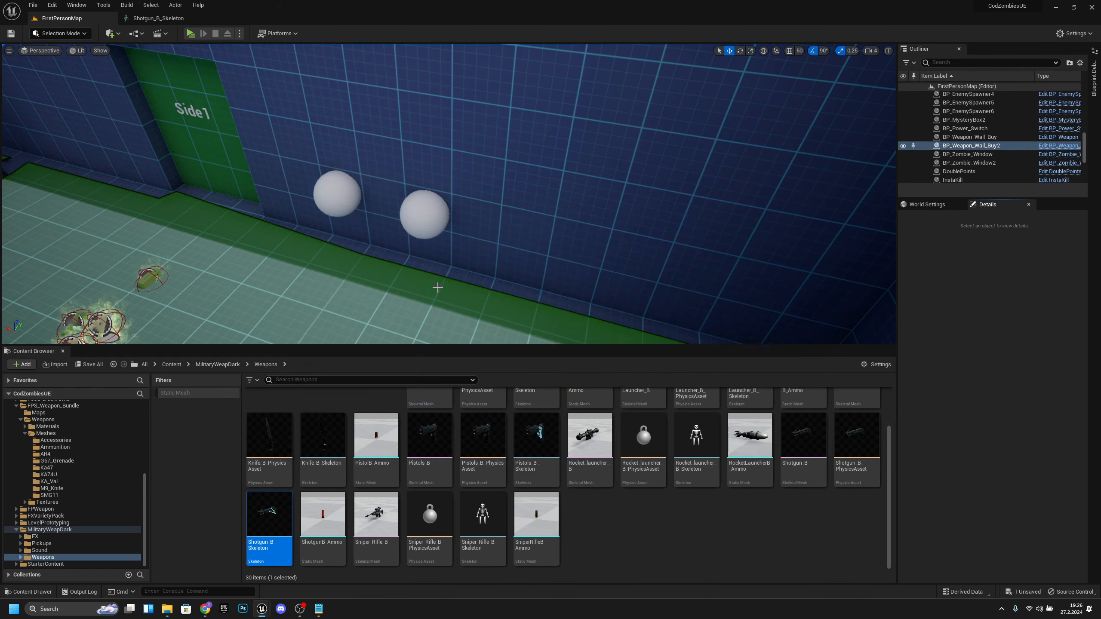
Step: Move the shotgun's Muzzle socket in front of the barrel to a relative X of about 66.09, then save and close the skeleton
{"action": "left_click", "coordinate": [158, 18]}
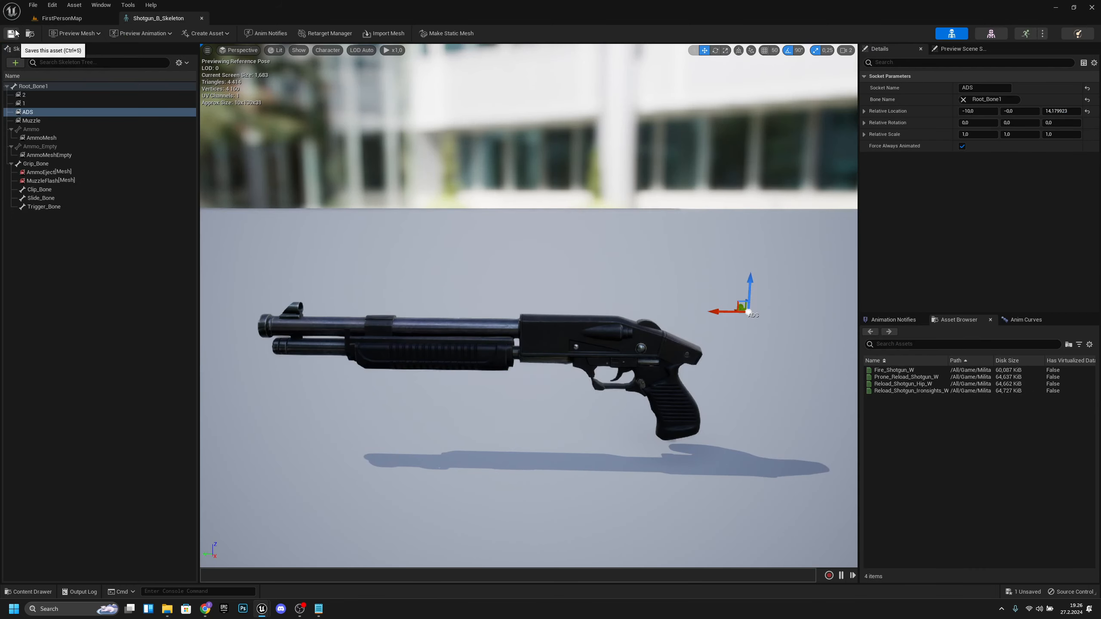
{"action": "left_click", "coordinate": [31, 120]}
{"action": "key", "text": "f"}
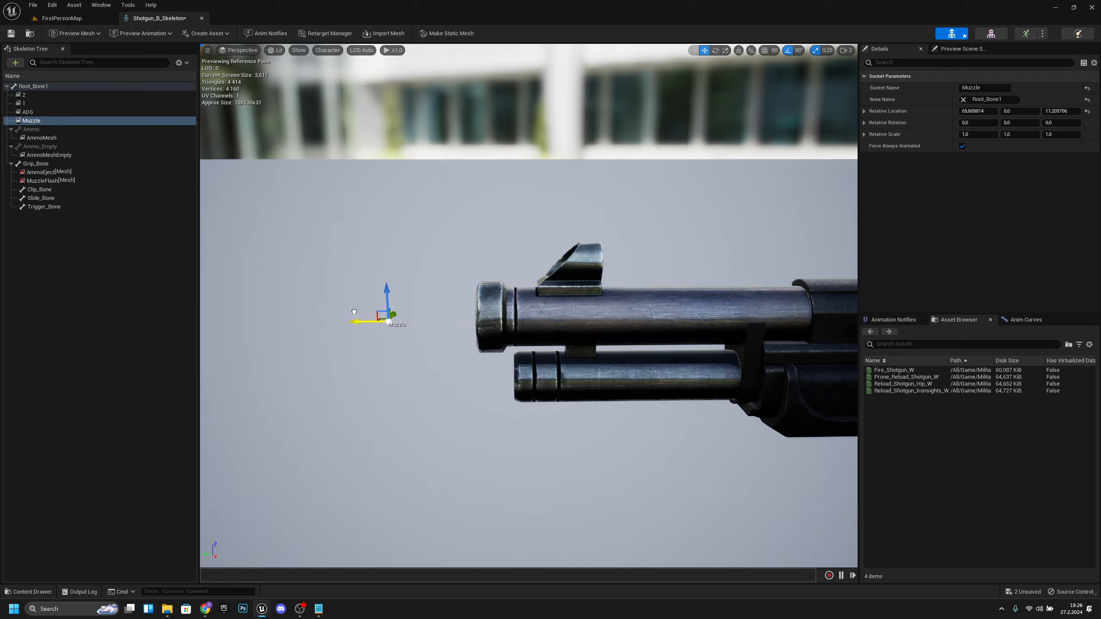
{"action": "scroll", "coordinate": [345, 315], "scroll_direction": "down", "scroll_amount": 3}
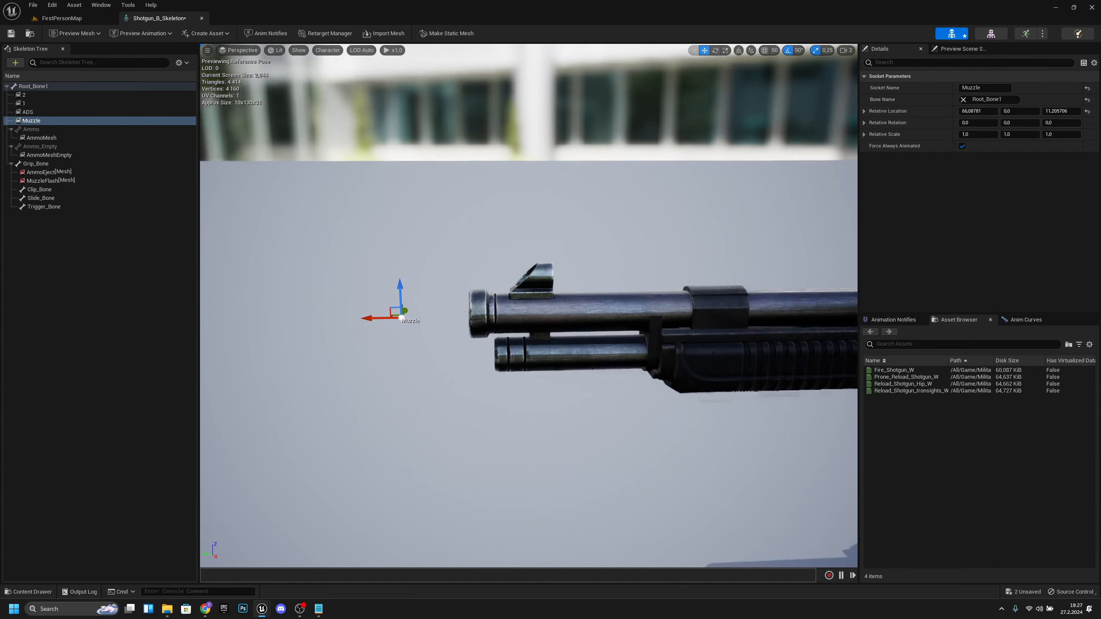
{"action": "left_click", "coordinate": [201, 18]}
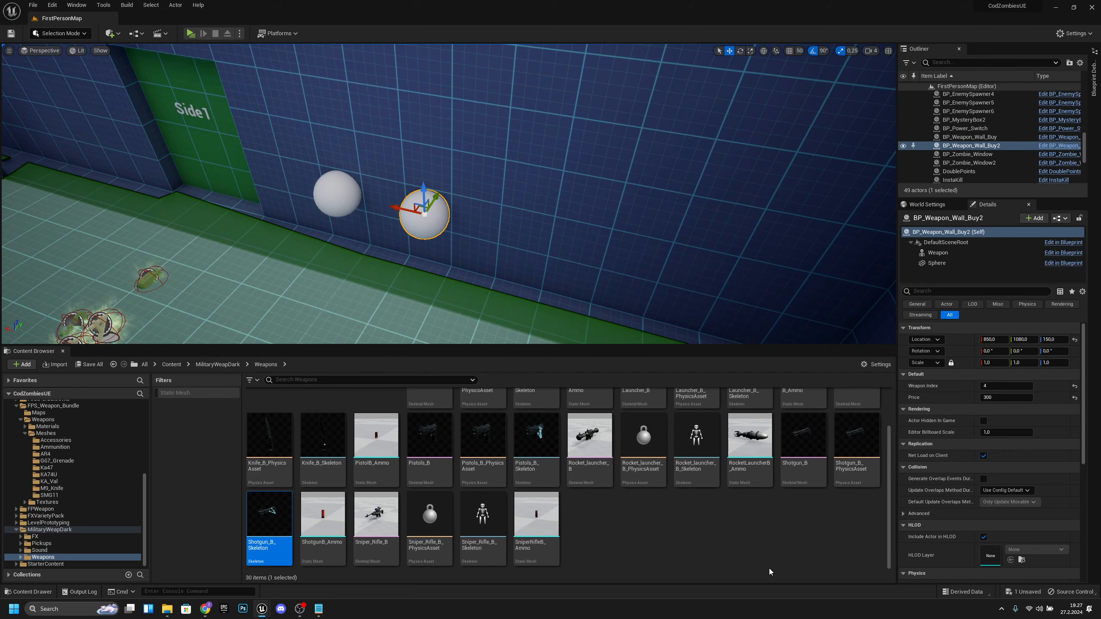
Step: Open Pistols_B_Skeleton from the MilitaryWeapDark/Weapons folder
{"action": "scroll", "coordinate": [815, 564], "scroll_direction": "up", "scroll_amount": 2}
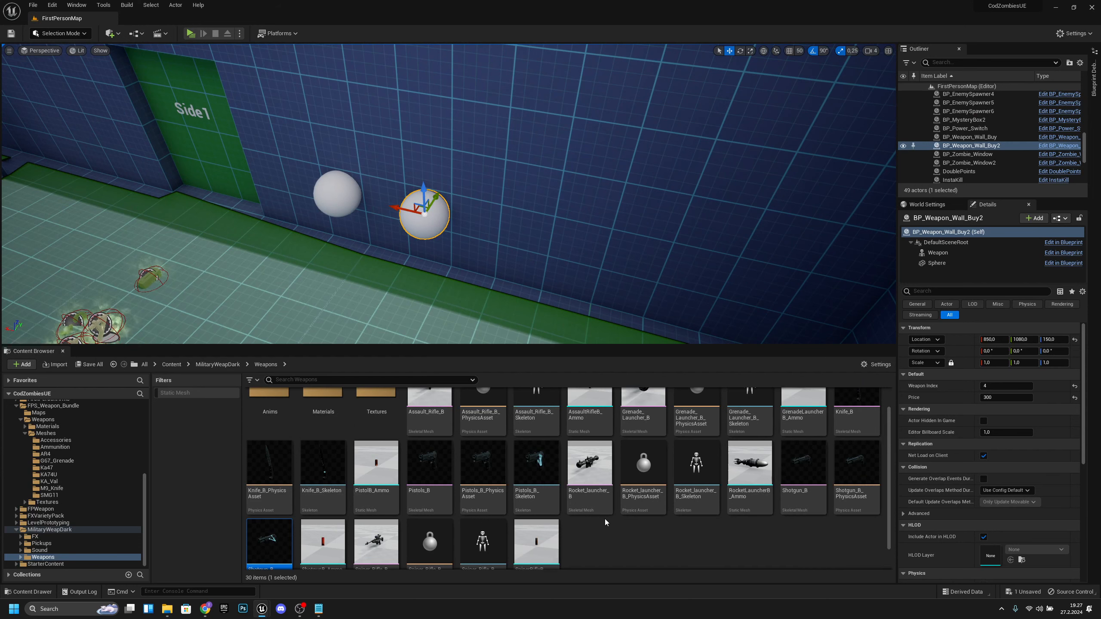
{"action": "scroll", "coordinate": [657, 526], "scroll_direction": "up", "scroll_amount": 2}
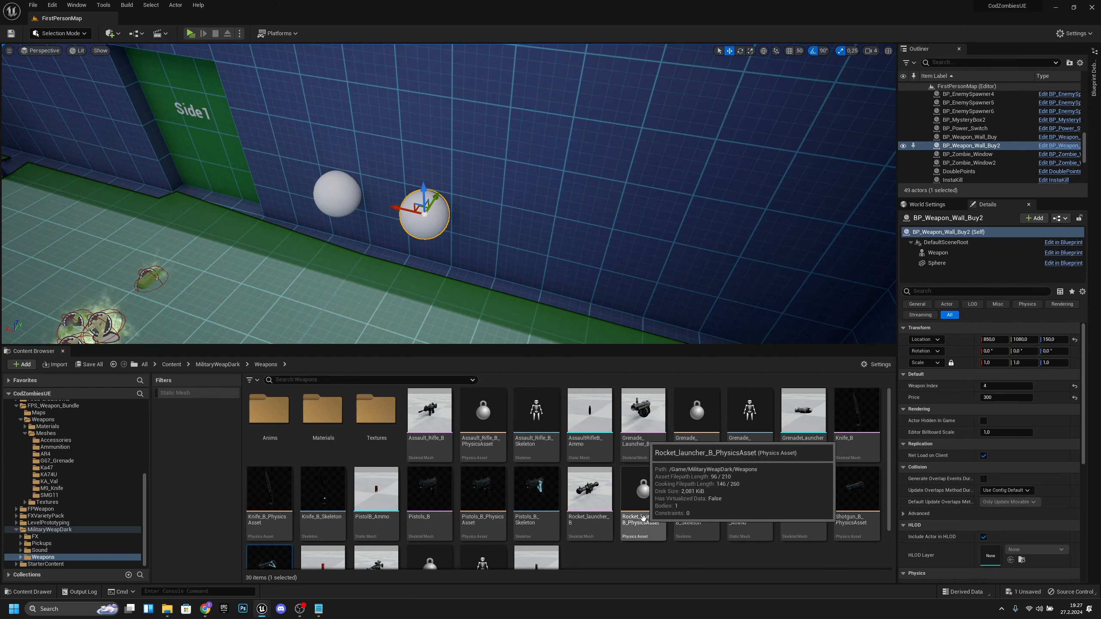
{"action": "scroll", "coordinate": [682, 467], "scroll_direction": "down", "scroll_amount": 2}
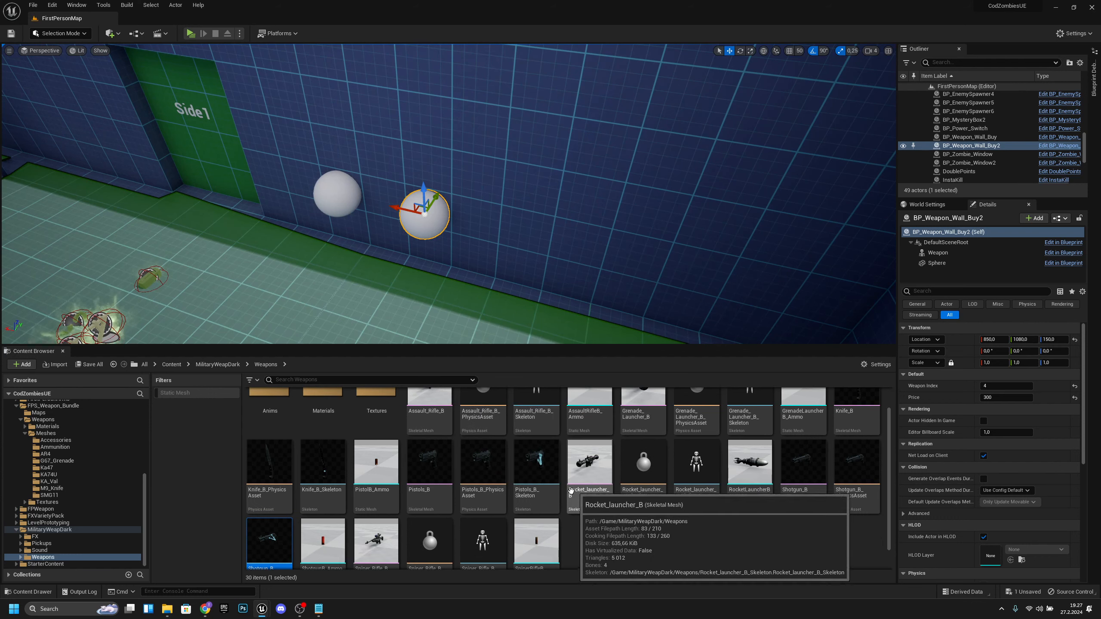
{"action": "double_click", "coordinate": [548, 485]}
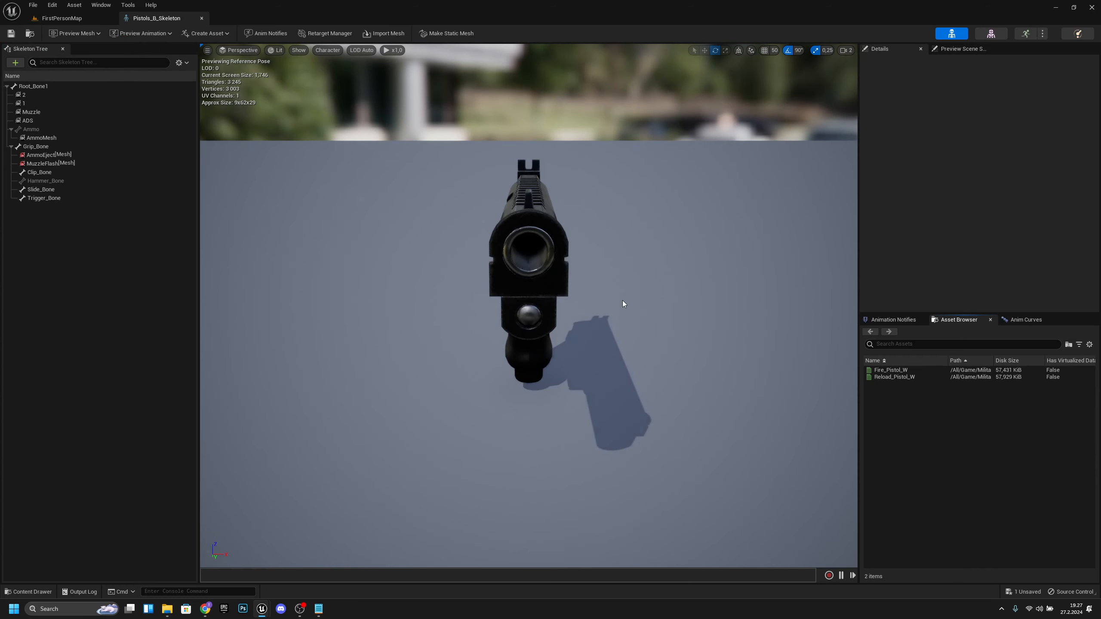
Step: Check the pistol's ADS socket on Pistols_B_Skeleton and playtest aiming down the pistol's sights in FirstPersonMap
{"action": "left_click_drag", "start_coordinate": [621, 305], "coordinate": [498, 307]}
{"action": "scroll", "coordinate": [529, 305], "scroll_direction": "down", "scroll_amount": 3}
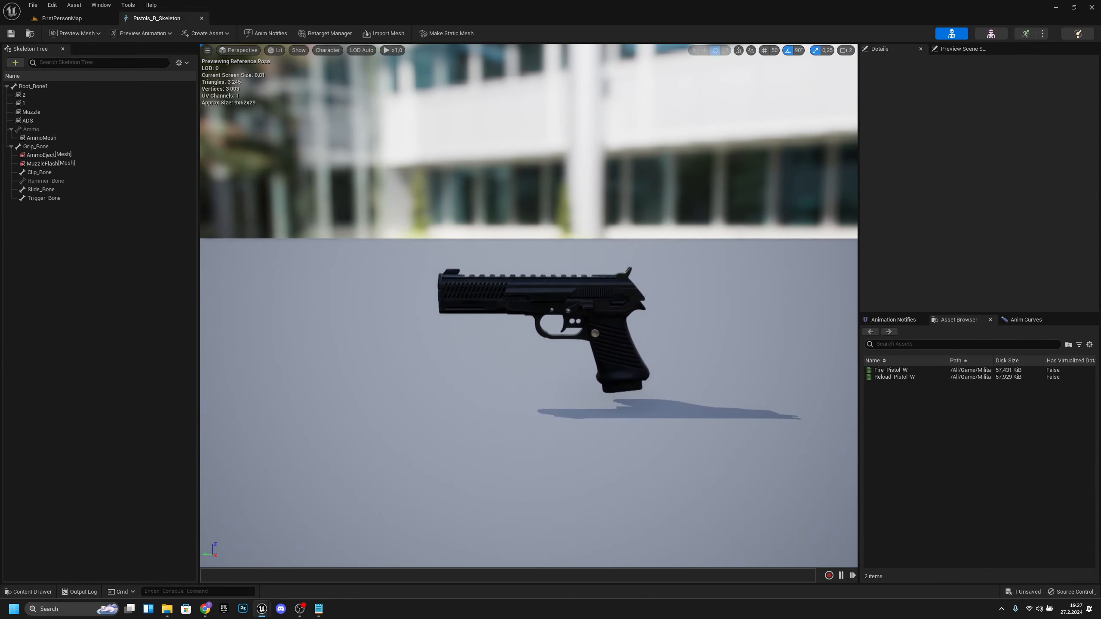
{"action": "left_click", "coordinate": [110, 119]}
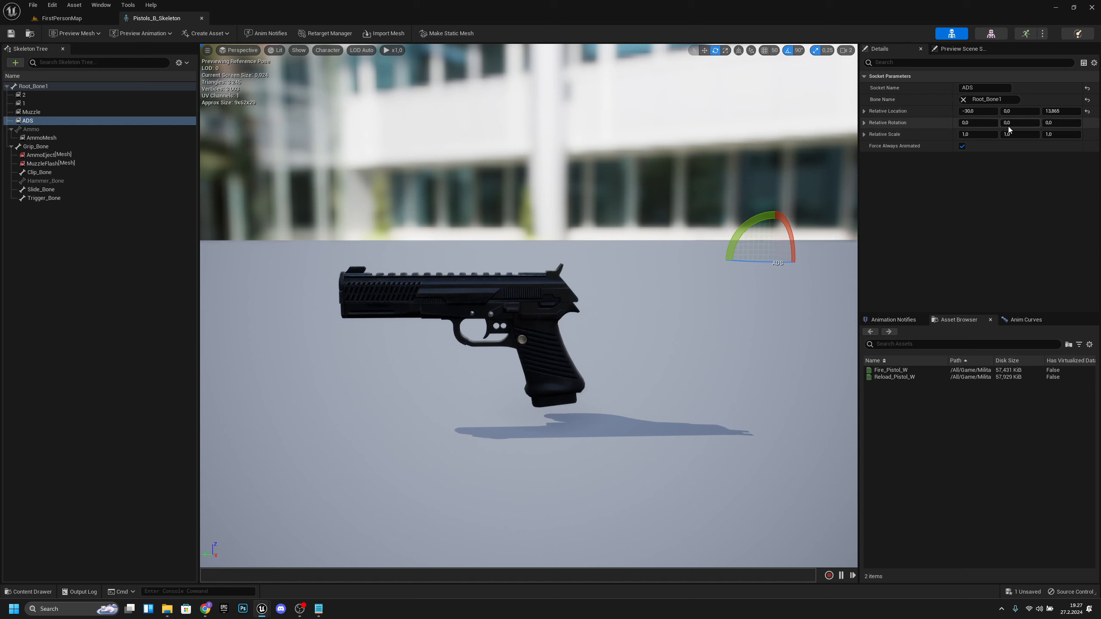
{"action": "left_click", "coordinate": [60, 18]}
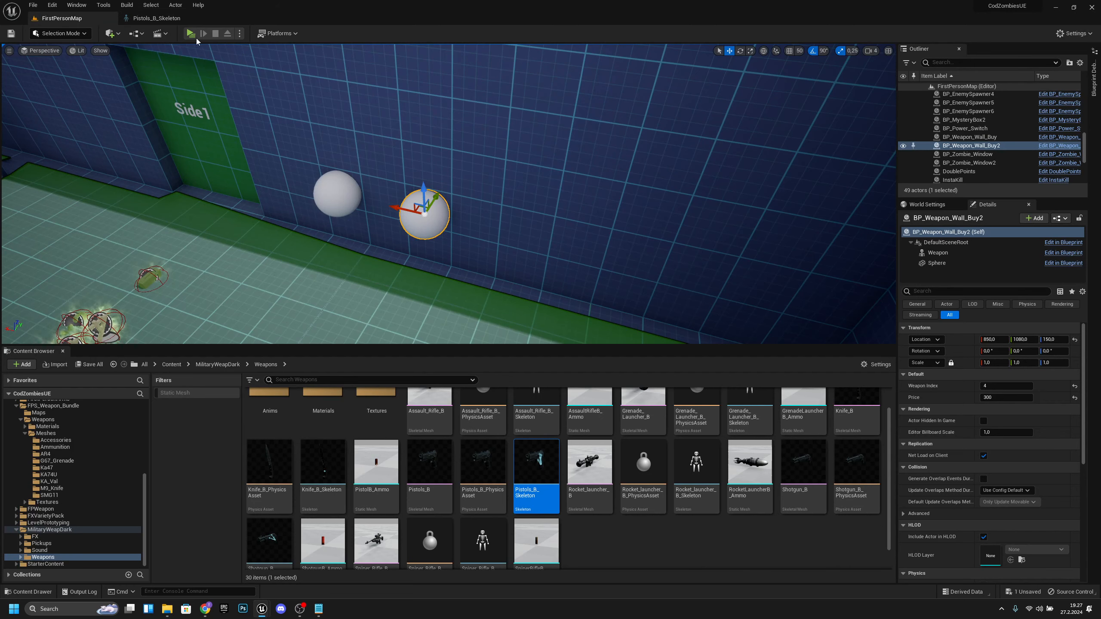
{"action": "key", "text": "alt+p"}
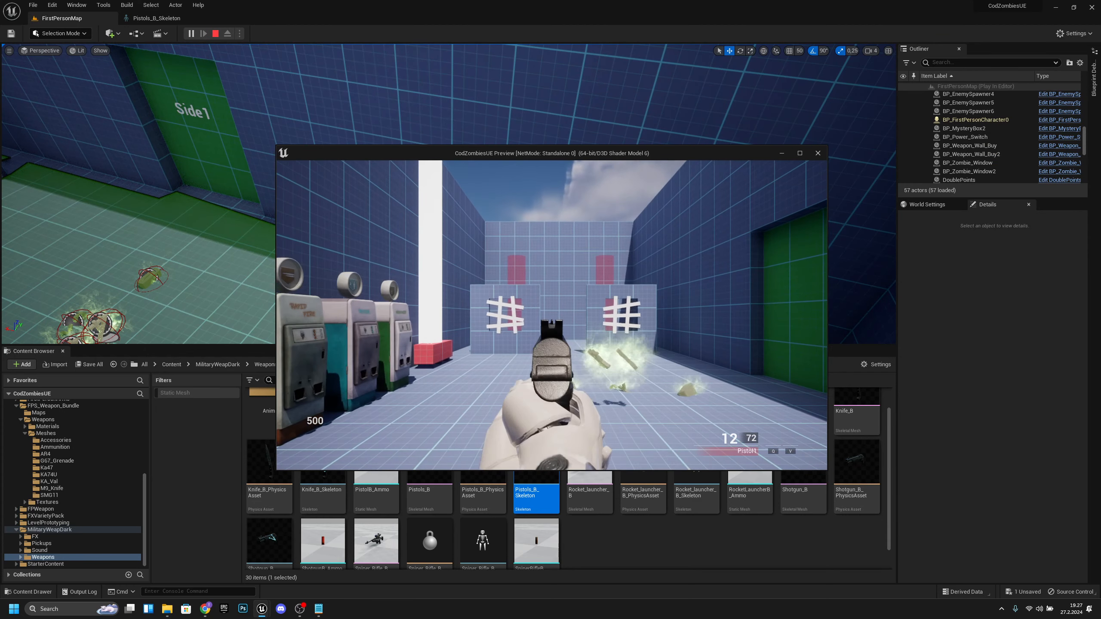
{"action": "key", "text": "Escape"}
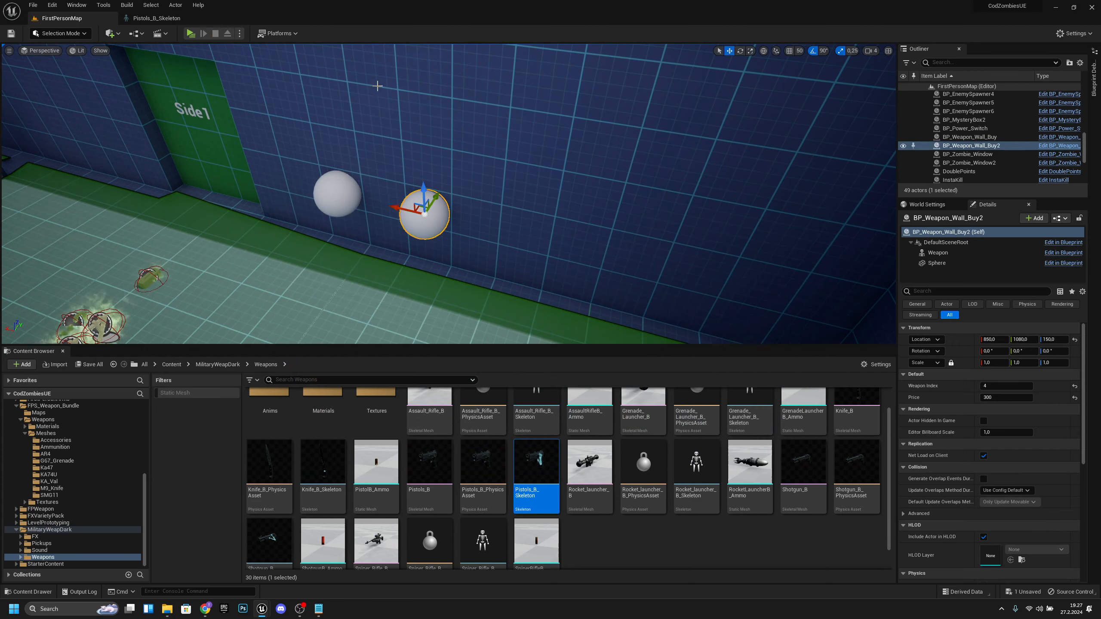
Step: Move the pistol's Muzzle socket in front of the barrel to a relative X of about 30.67, then save and close the skeleton
{"action": "left_click", "coordinate": [156, 18]}
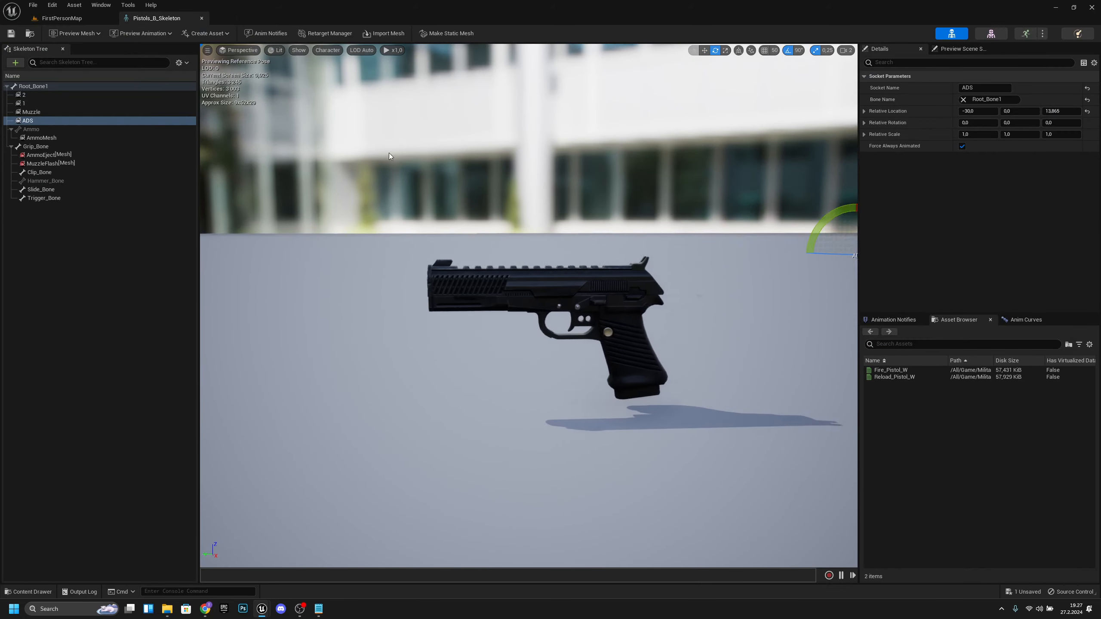
{"action": "left_click", "coordinate": [38, 114]}
{"action": "key", "text": "f"}
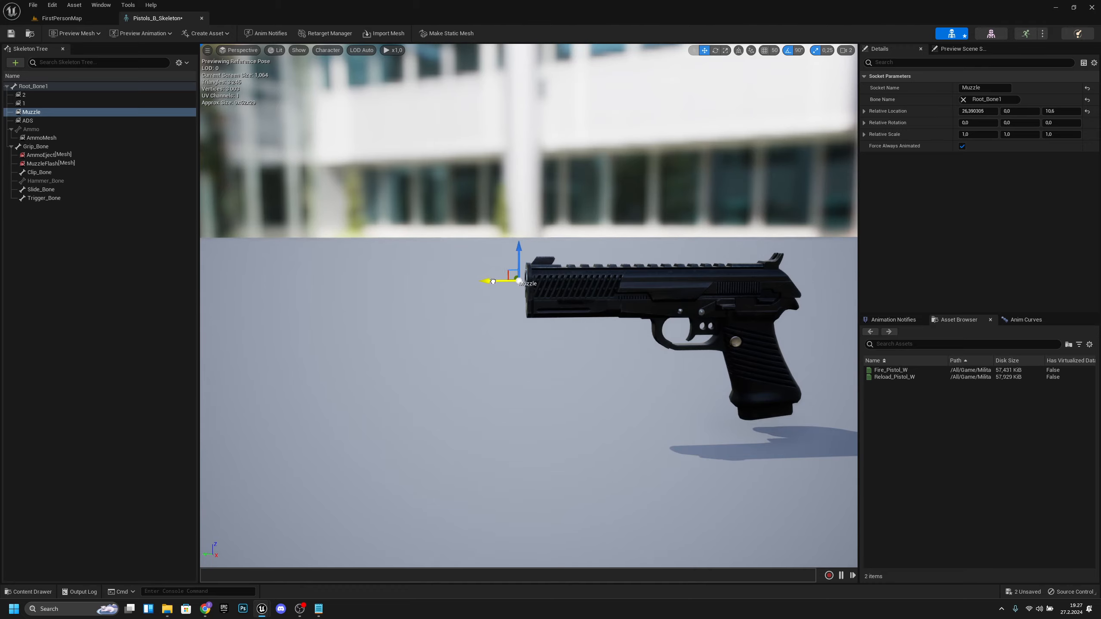
{"action": "scroll", "coordinate": [587, 172], "scroll_direction": "down", "scroll_amount": 4}
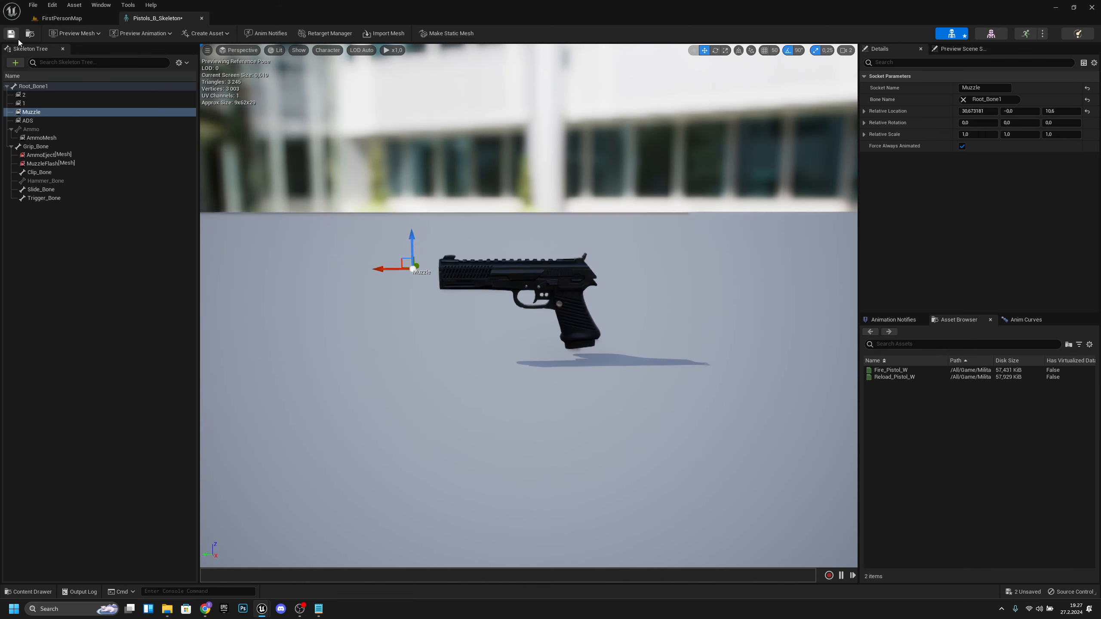
{"action": "left_click", "coordinate": [201, 18]}
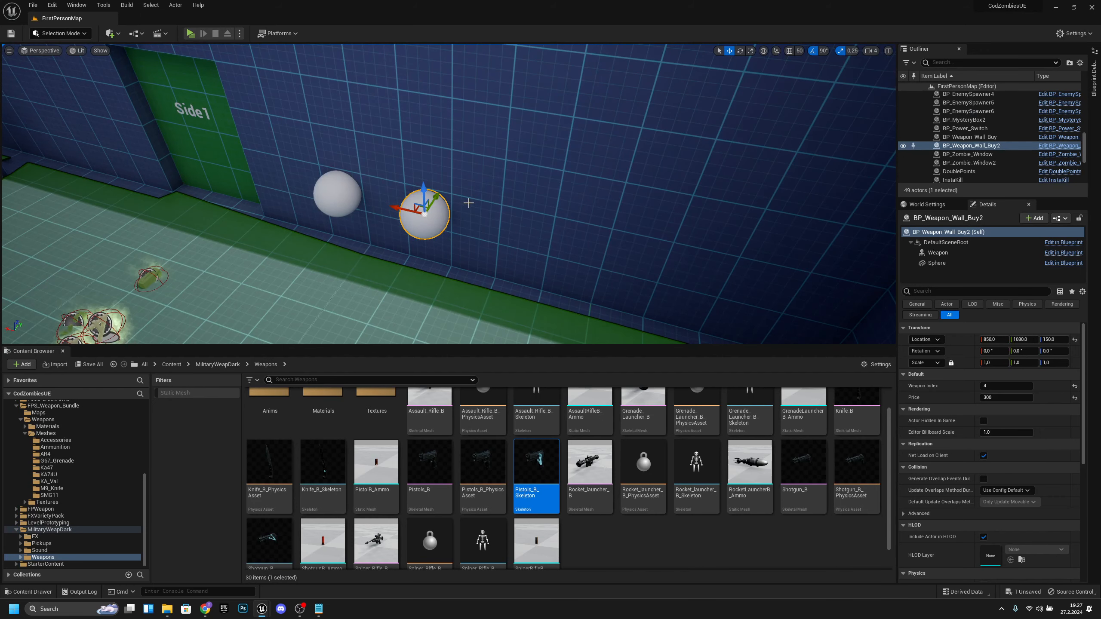
Step: Playtest the level briefly and set the Weapon Index of BP_Weapon_Wall_Buy2 to 7
{"action": "left_click", "coordinate": [194, 33]}
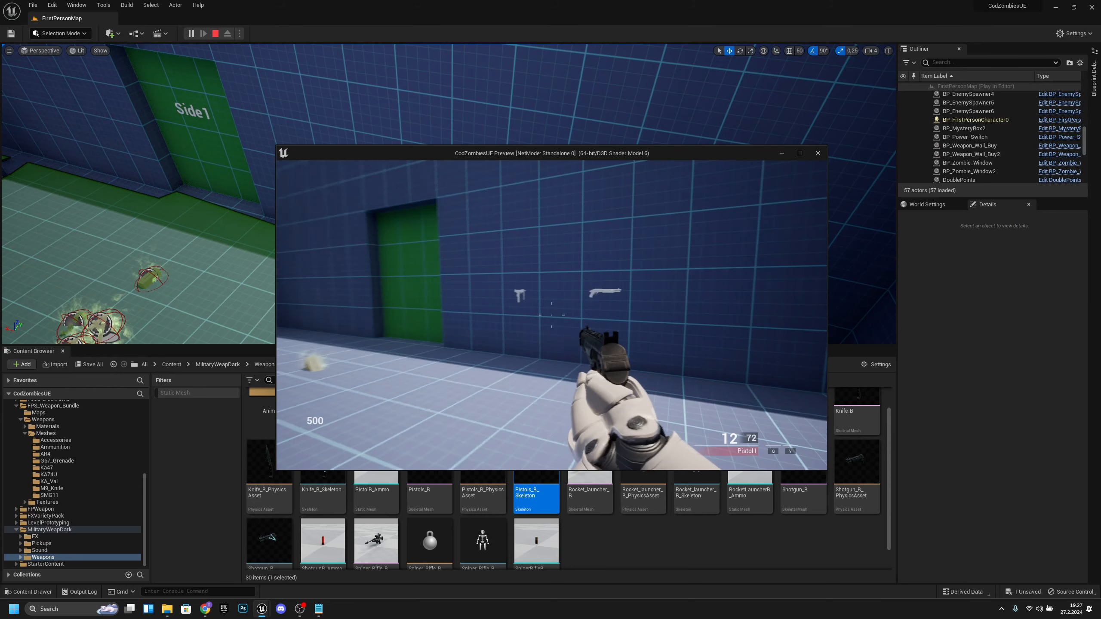
{"action": "key", "text": "Escape"}
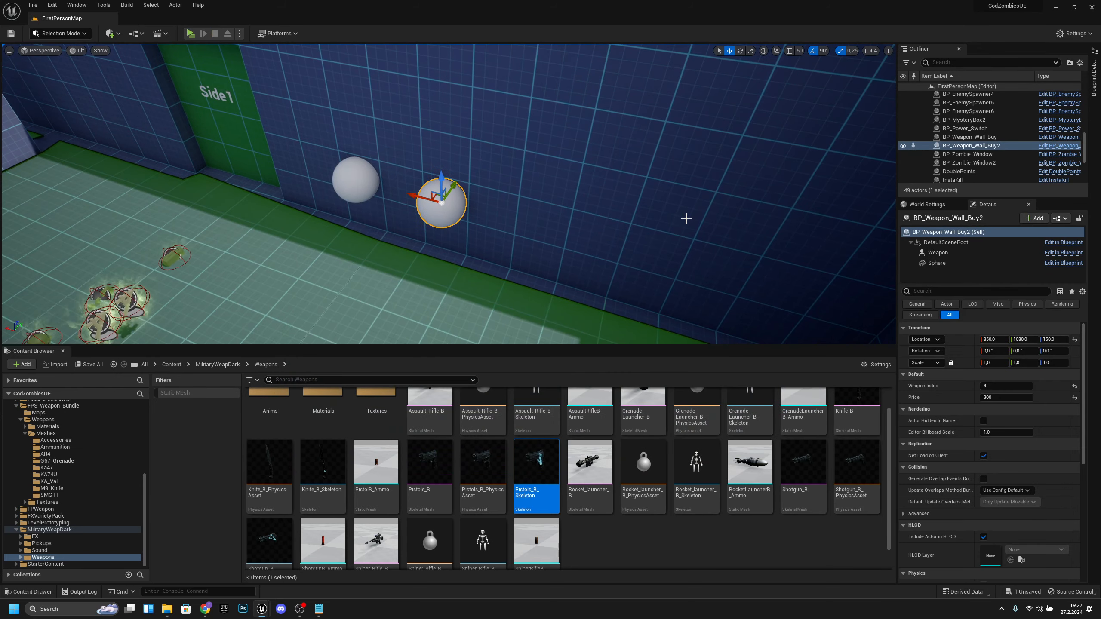
{"action": "left_click", "coordinate": [995, 386]}
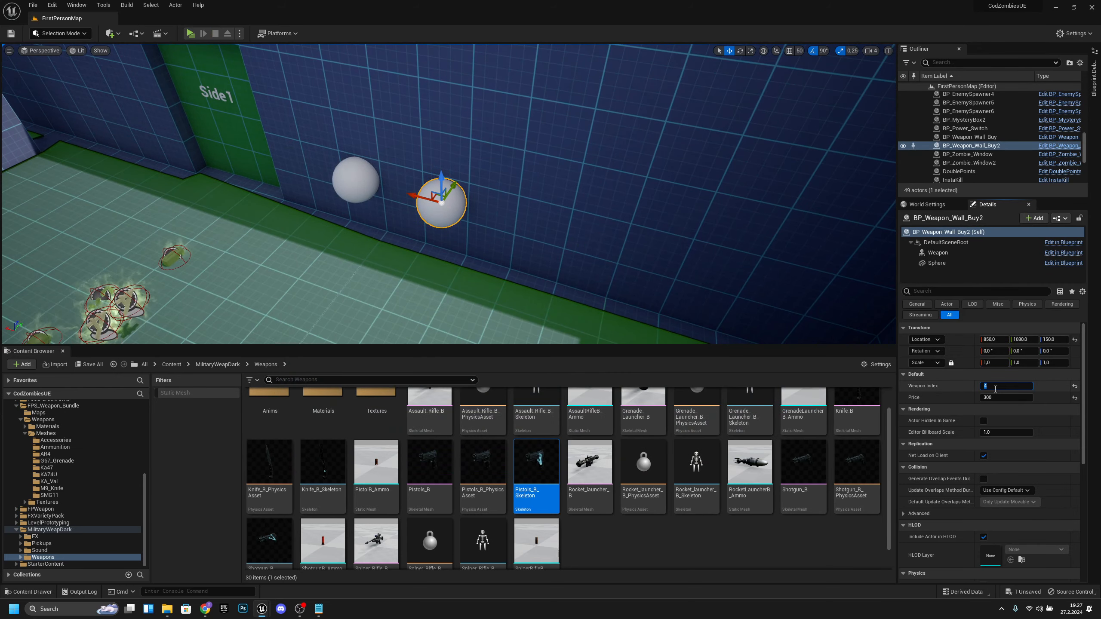
{"action": "type", "text": "7"}
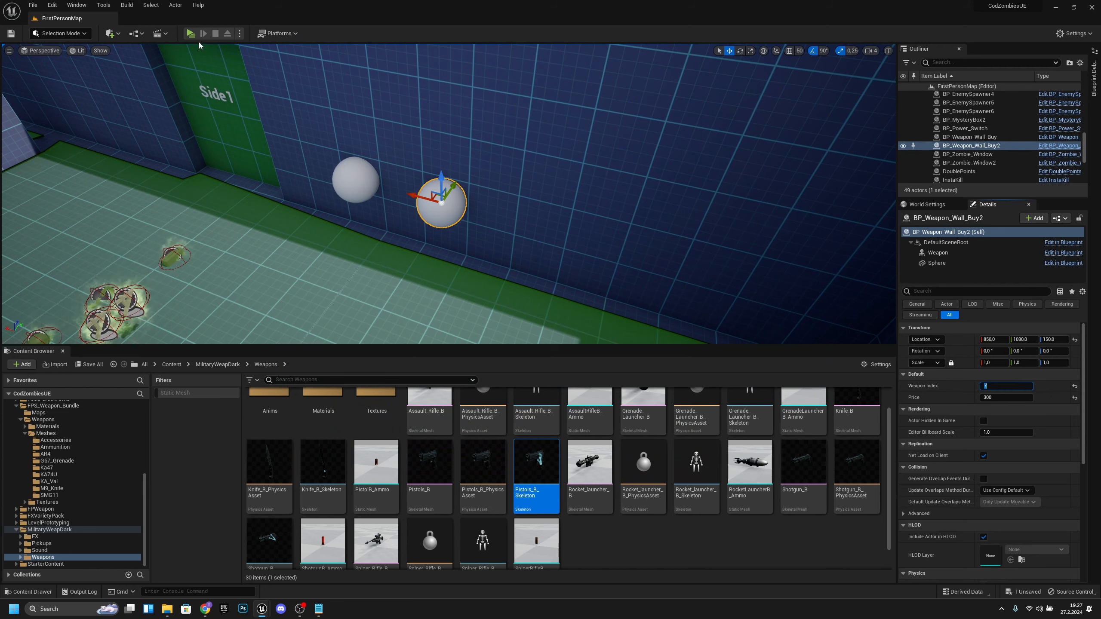
{"action": "key", "text": "Return"}
Step: Playtest the level, buying the KA74U from the wall and aiming down its sights
{"action": "key", "text": "alt+p"}
{"action": "key", "text": "w"}
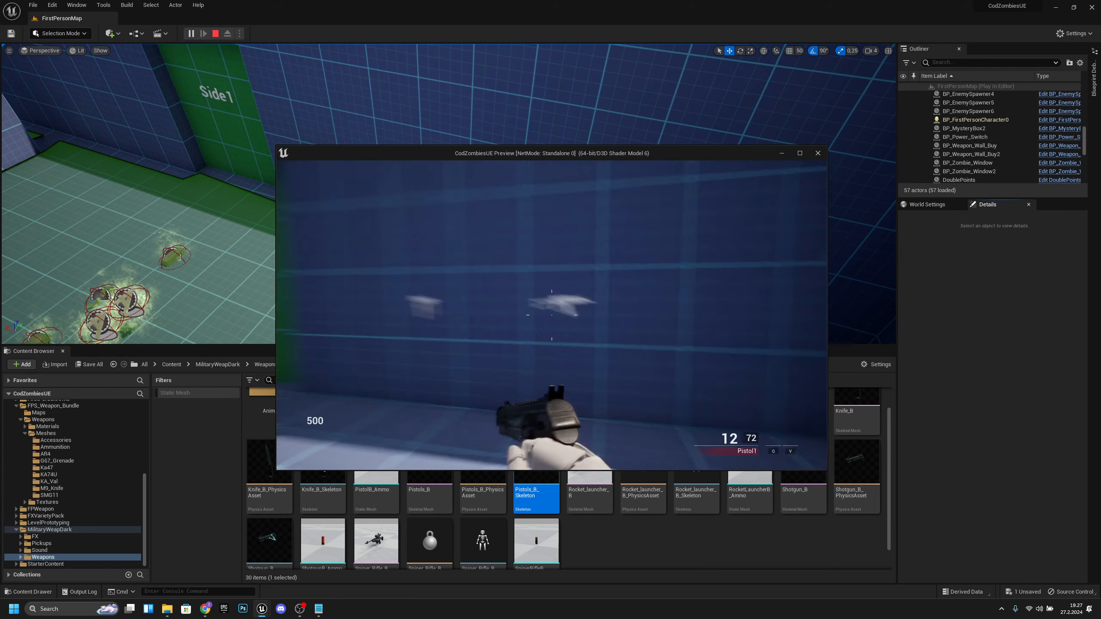
{"action": "key", "text": "f"}
{"action": "key", "text": "s"}
{"action": "right_click", "coordinate": [551, 315]}
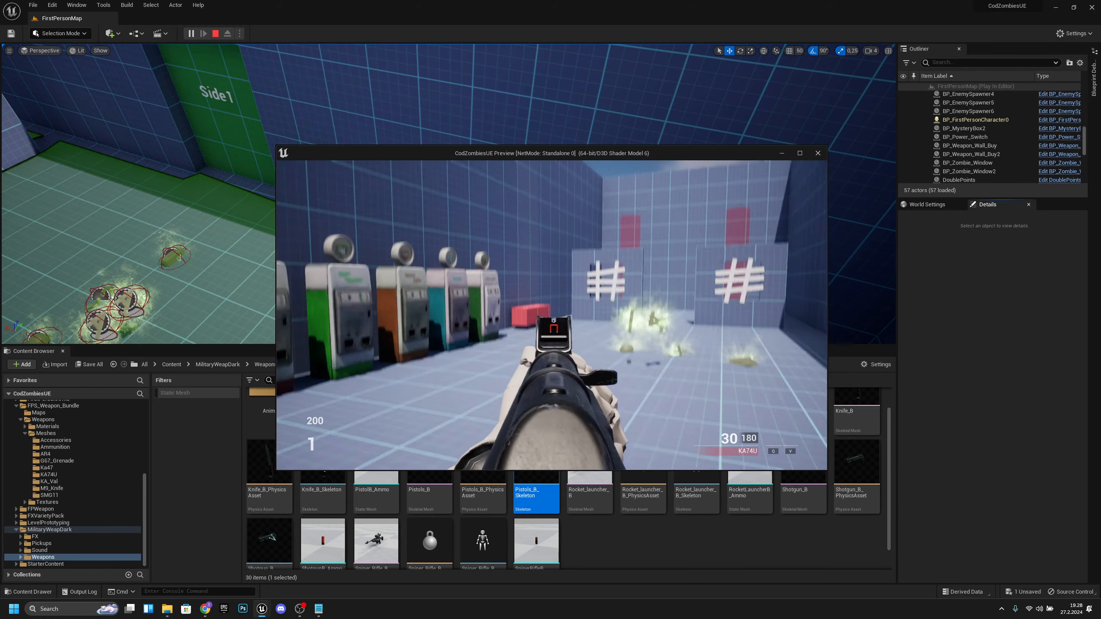
{"action": "key", "text": "Escape"}
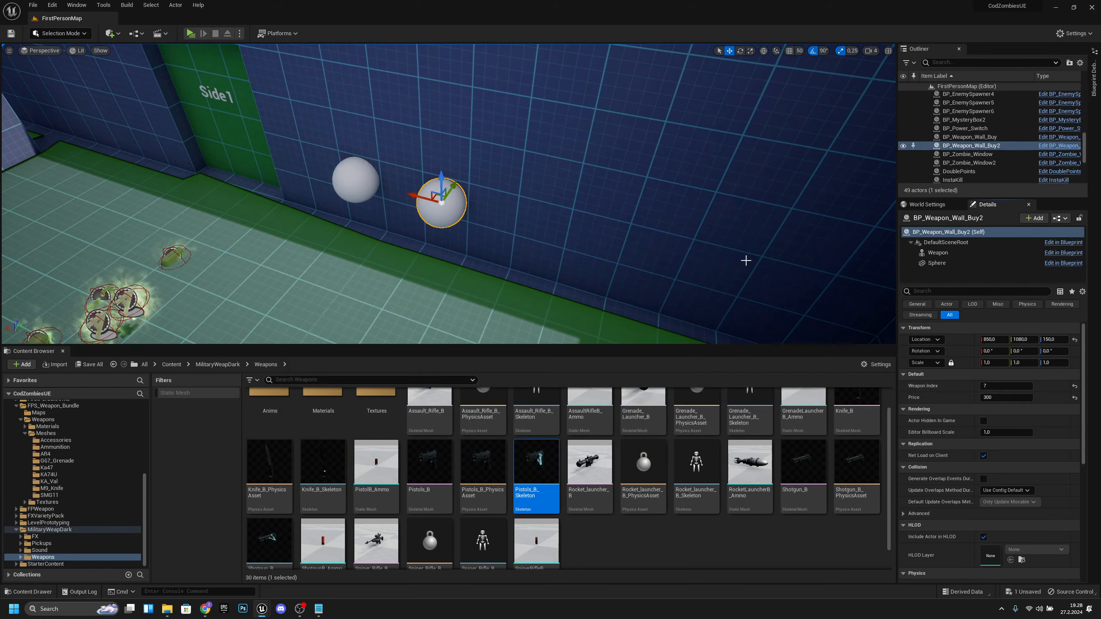
Step: Set the Weapon Index of BP_Weapon_Wall_Buy2 to 3 and playtest aiming with the KA47
{"action": "left_click", "coordinate": [989, 385]}
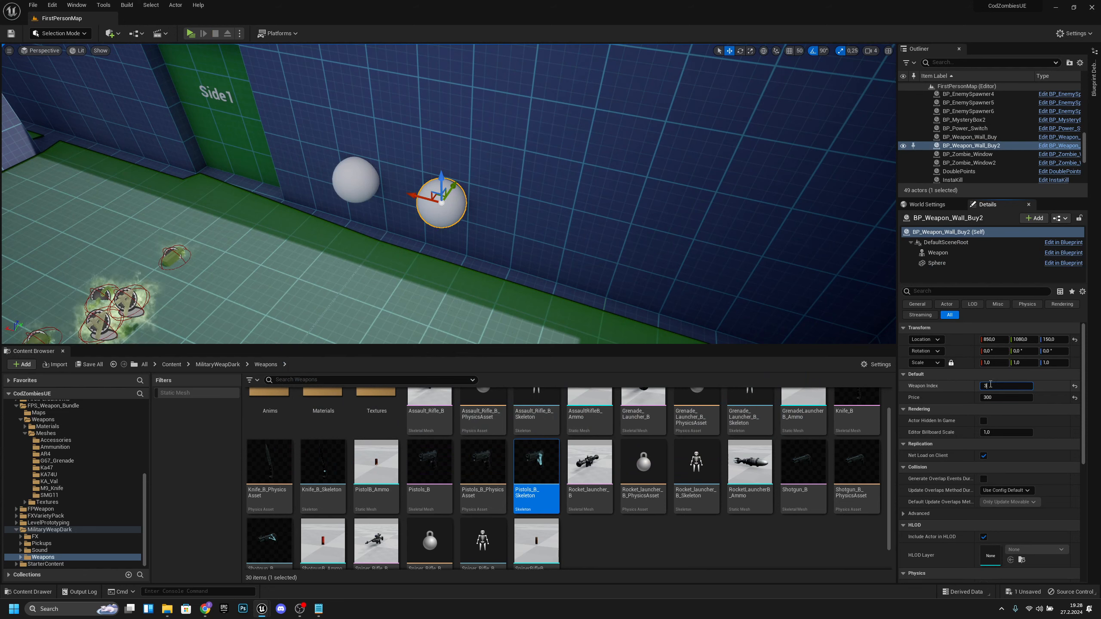
{"action": "left_click", "coordinate": [194, 38]}
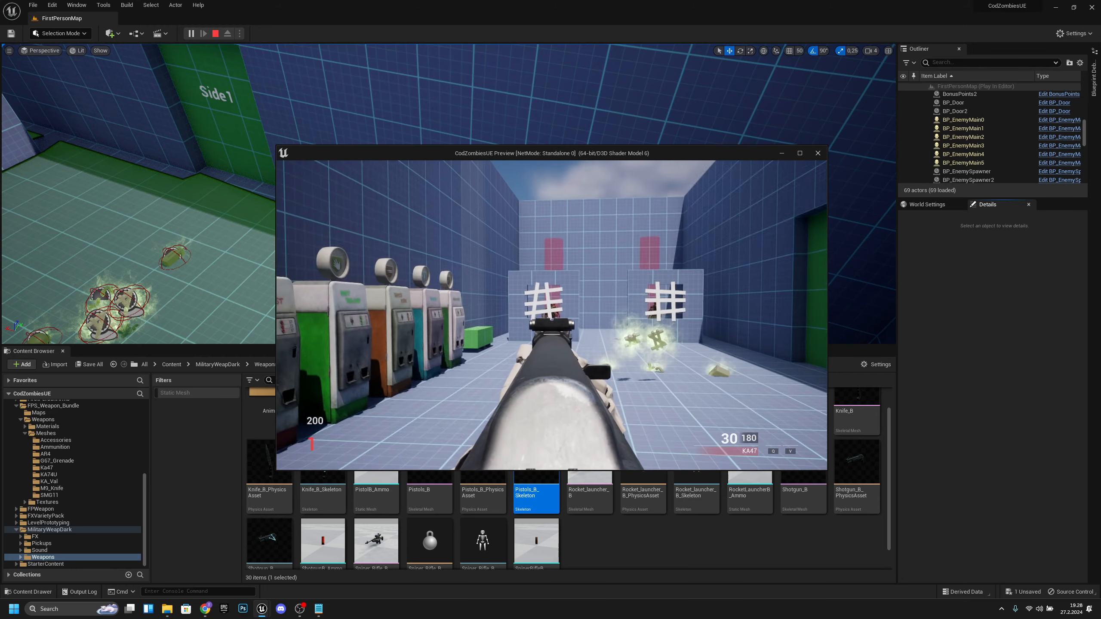
{"action": "key", "text": "Escape"}
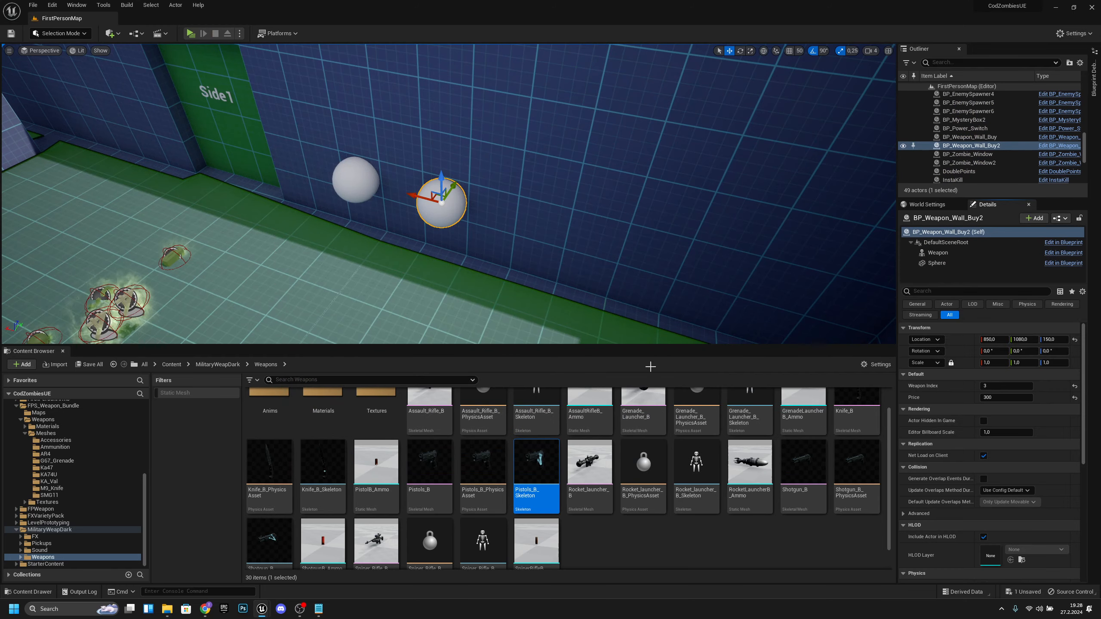
Step: Open SK_KA47_Skeleton from the Ka47 meshes folder, leaving SK_KA47_X_Skeleton closed
{"action": "scroll", "coordinate": [62, 493], "scroll_direction": "up", "scroll_amount": 1}
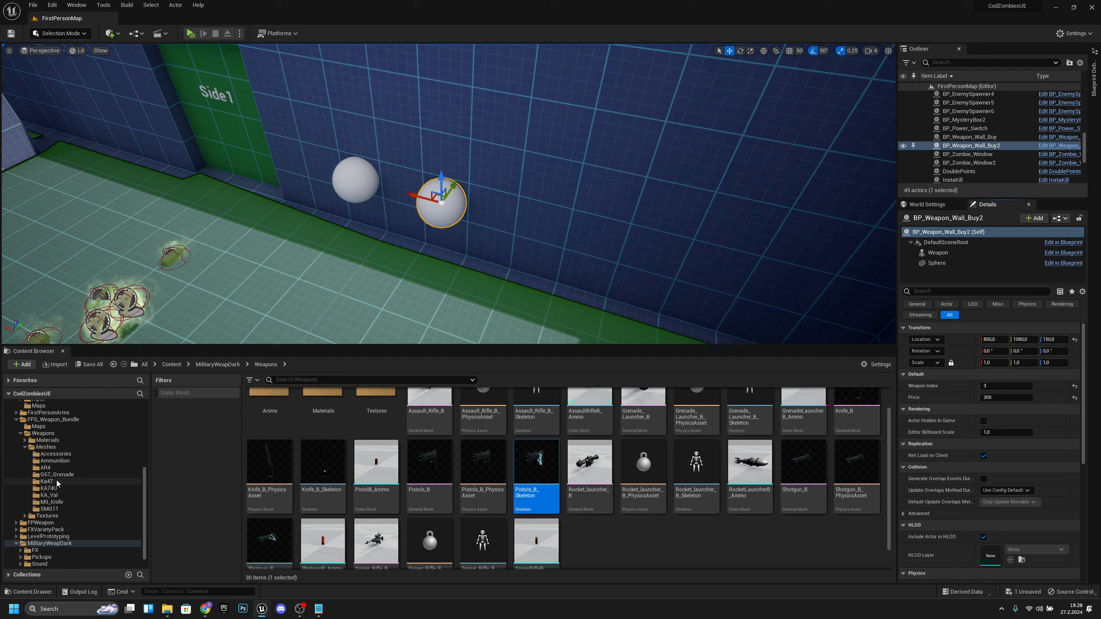
{"action": "left_click", "coordinate": [56, 482]}
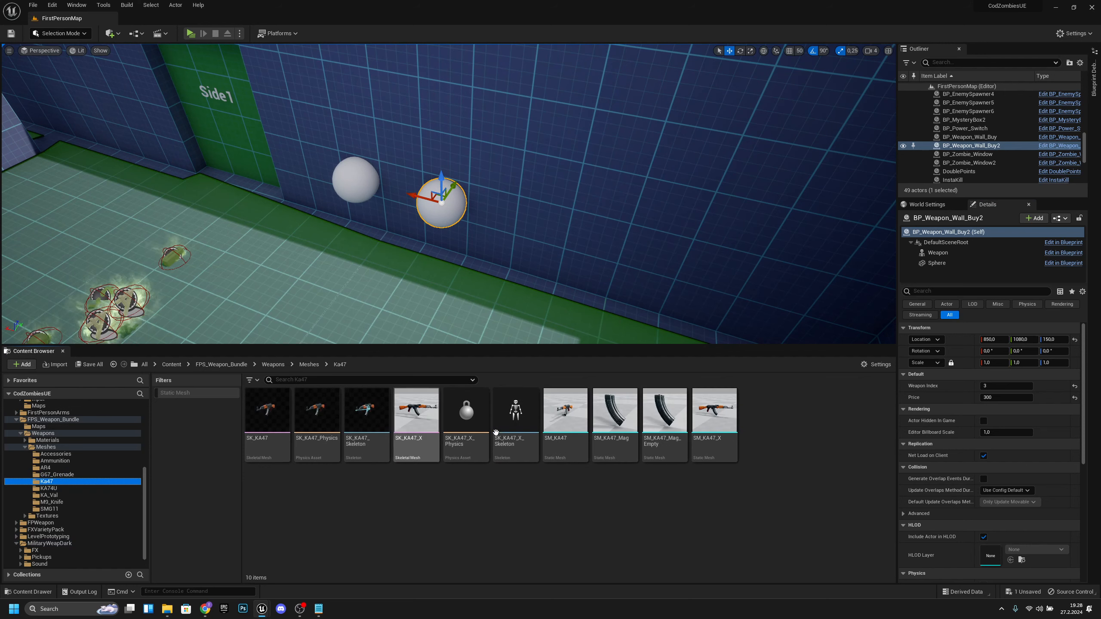
{"action": "double_click", "coordinate": [533, 456]}
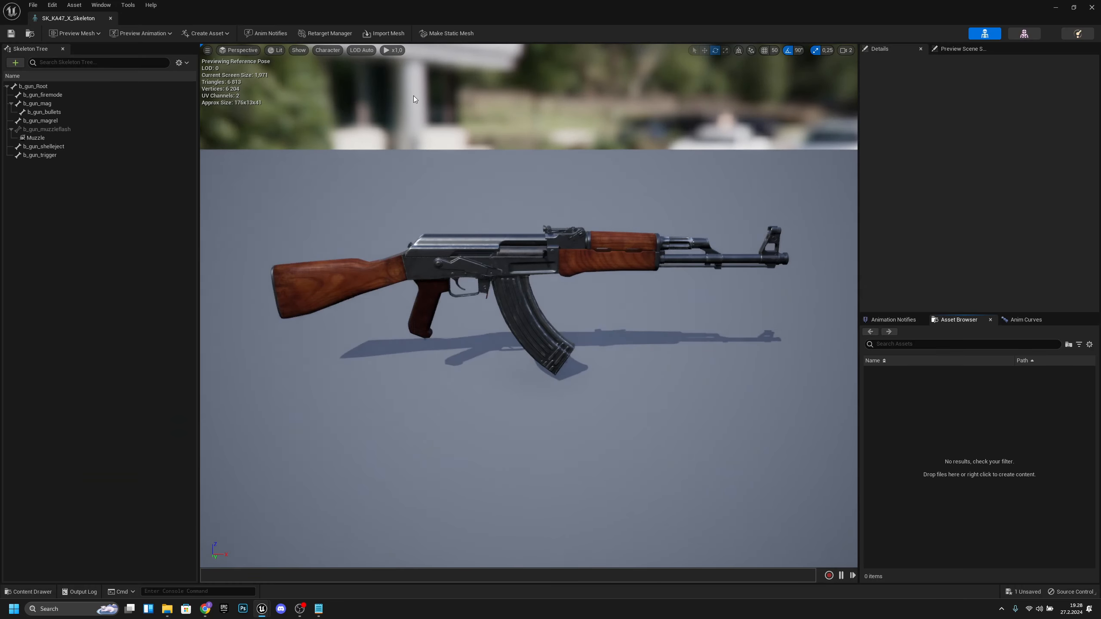
{"action": "left_click", "coordinate": [110, 19]}
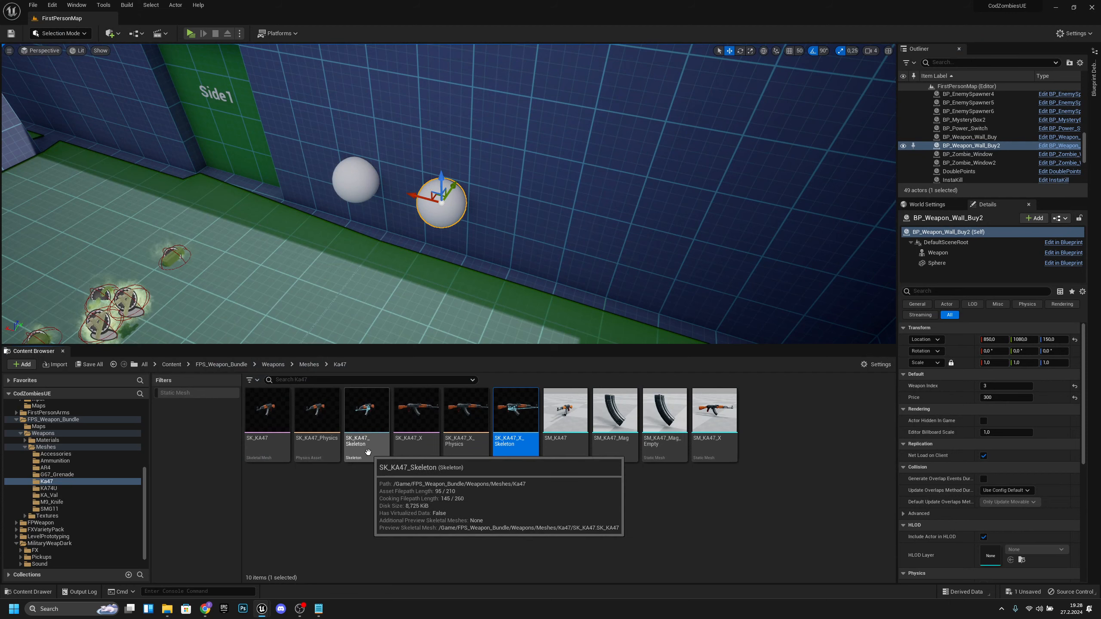
{"action": "double_click", "coordinate": [374, 418]}
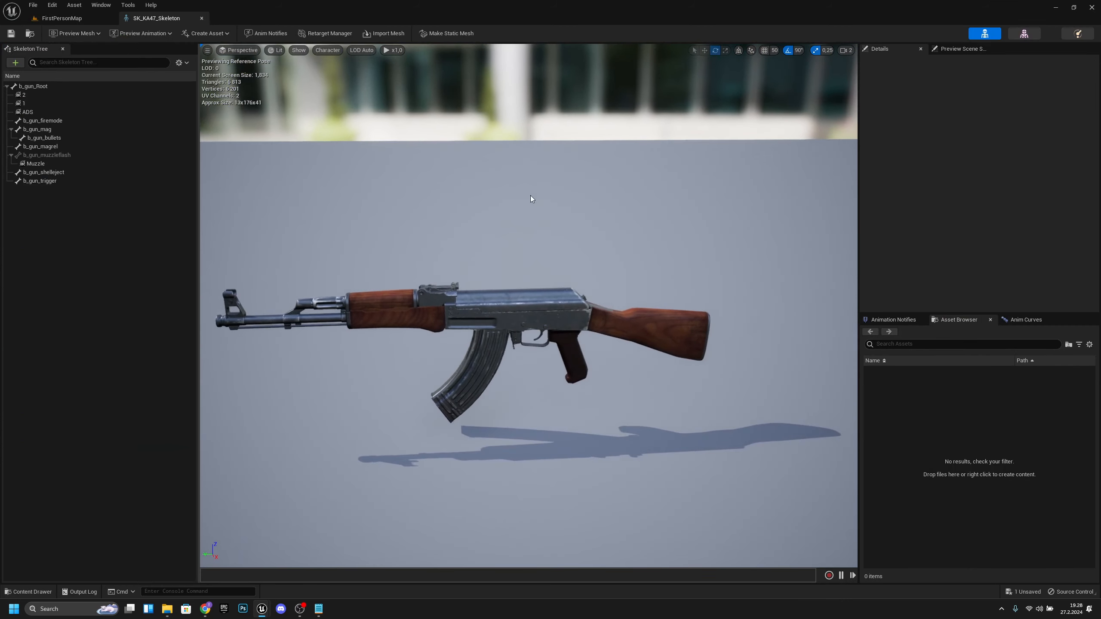
Step: Set the relative Z location of the KA47's ADS socket to -5, then save and close the skeleton
{"action": "left_click", "coordinate": [69, 112]}
{"action": "left_click", "coordinate": [1062, 112]}
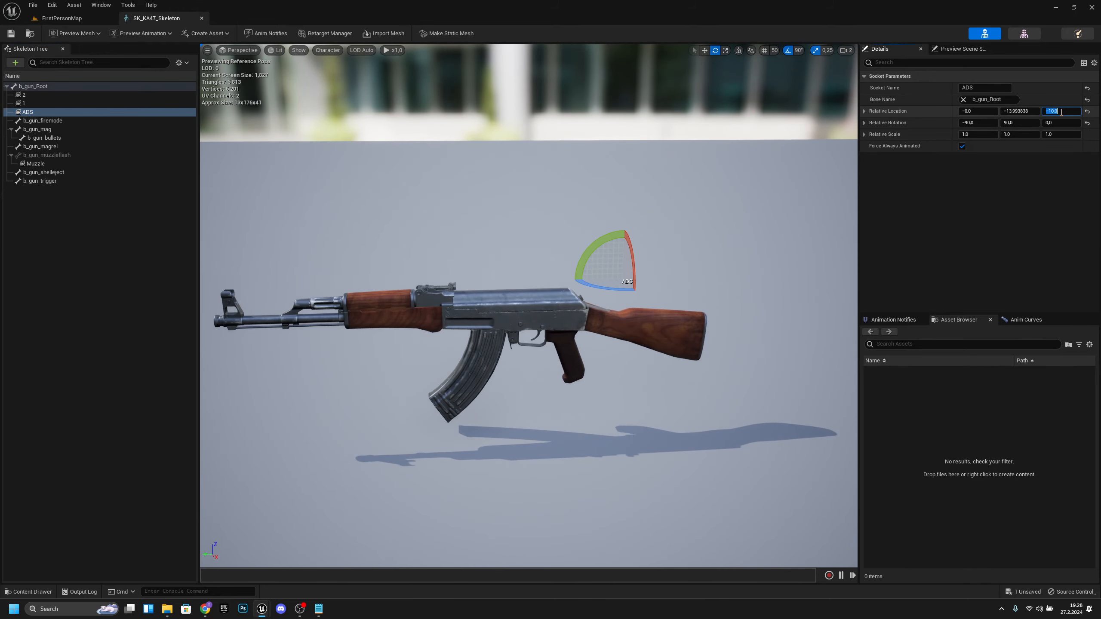
{"action": "type", "text": "-5"}
{"action": "key", "text": "Return"}
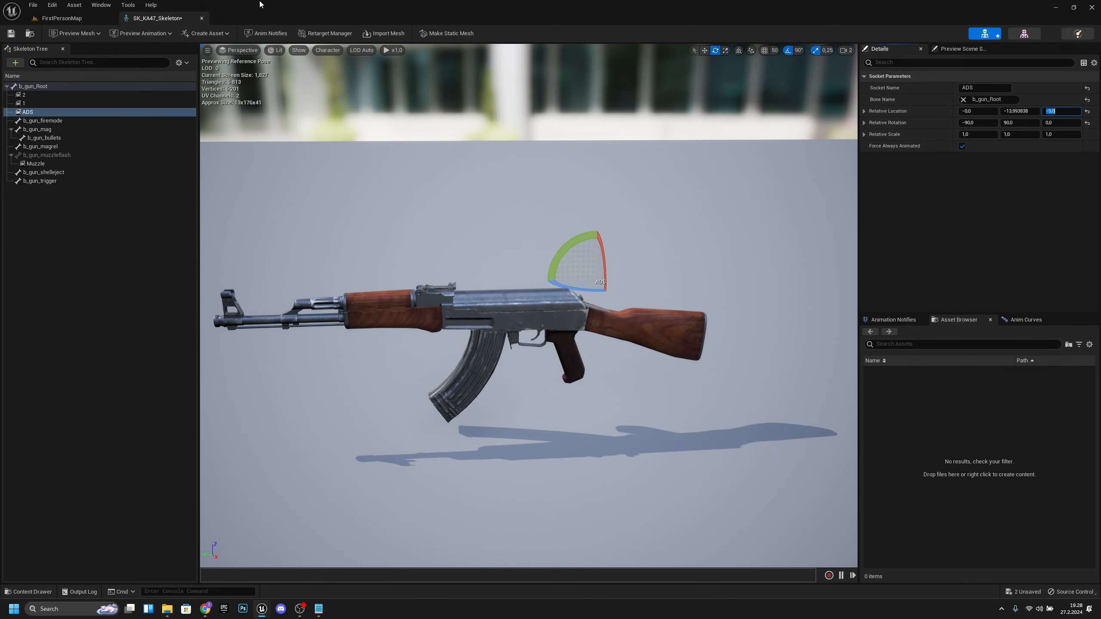
{"action": "left_click", "coordinate": [202, 18]}
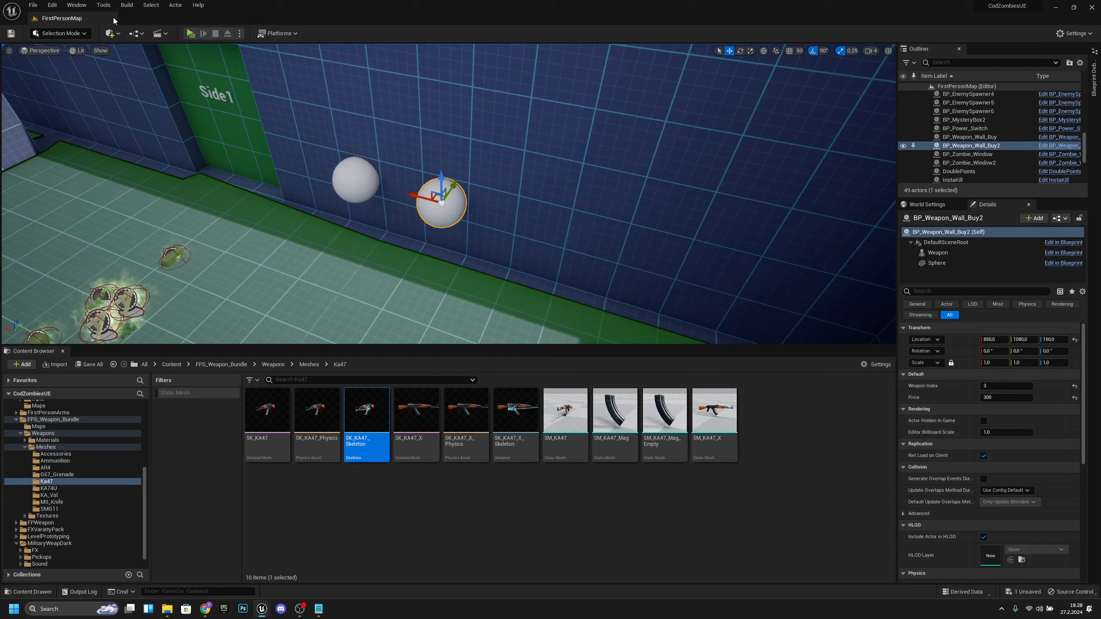
Step: Show the AR4 folder under FPS_Weapon_Bundle/Weapons/Meshes and briefly playtest the level
{"action": "left_click", "coordinate": [309, 364]}
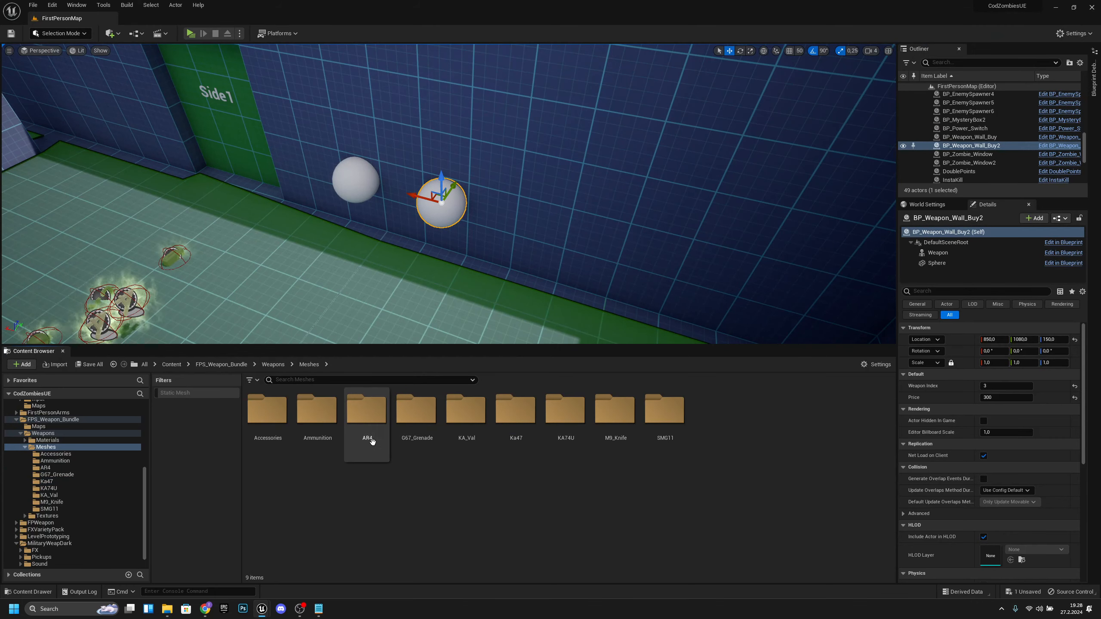
{"action": "double_click", "coordinate": [364, 433]}
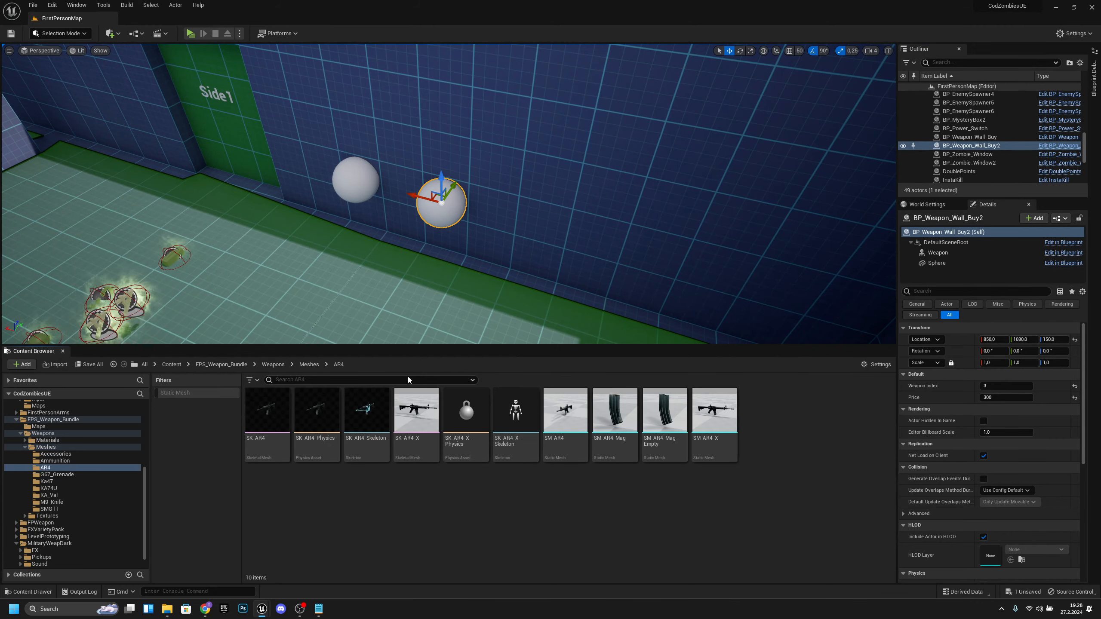
{"action": "left_click_drag", "start_coordinate": [97, 18], "coordinate": [151, 70]}
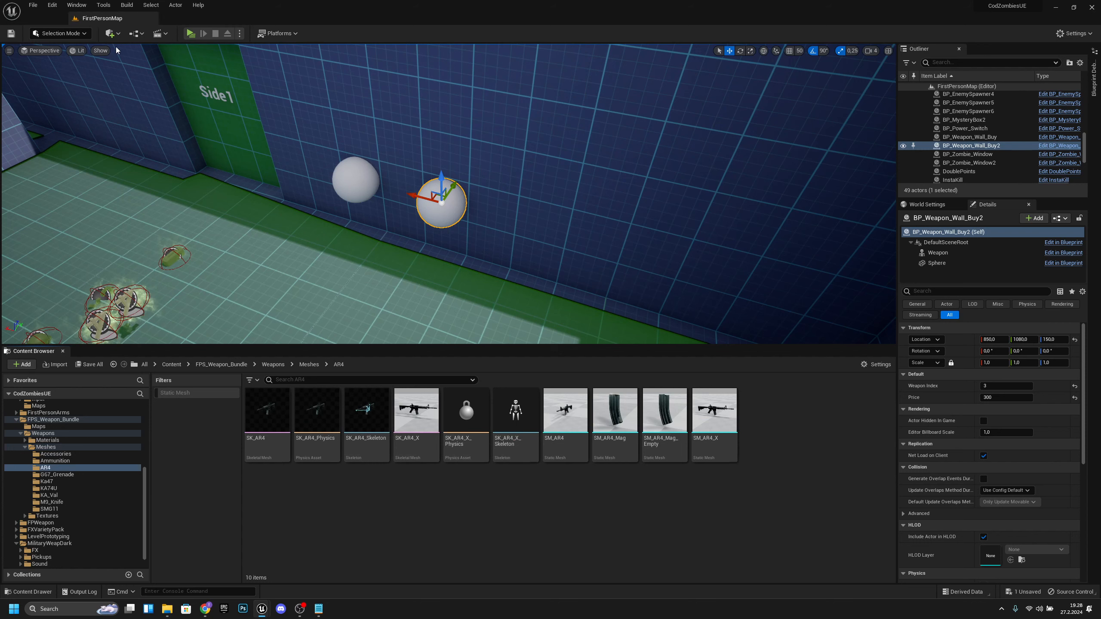
{"action": "left_click", "coordinate": [191, 33]}
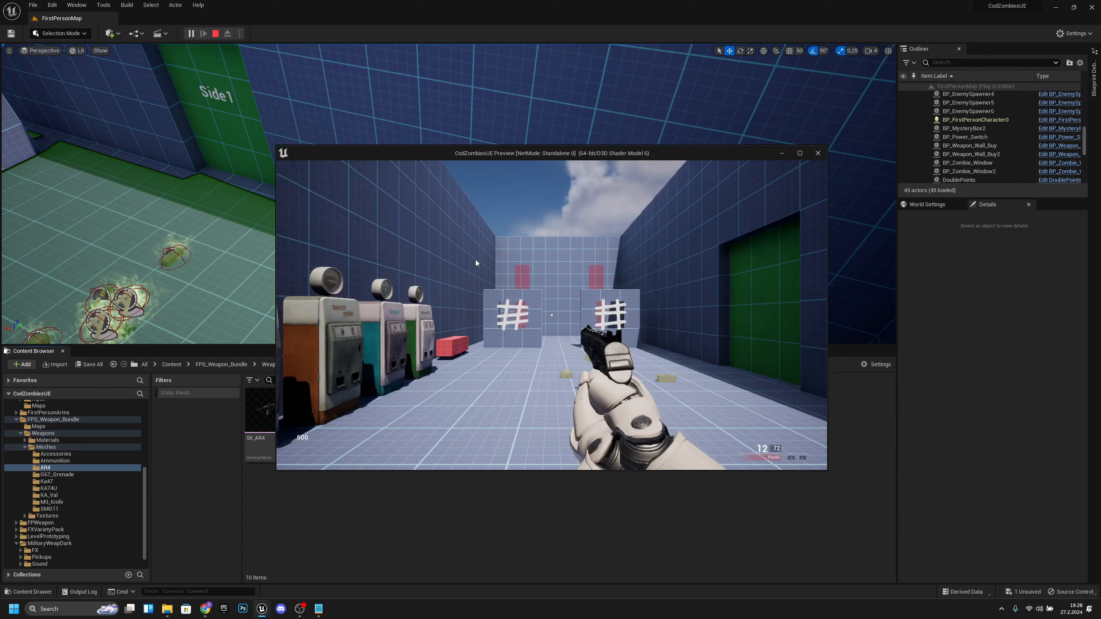
{"action": "key", "text": "Escape"}
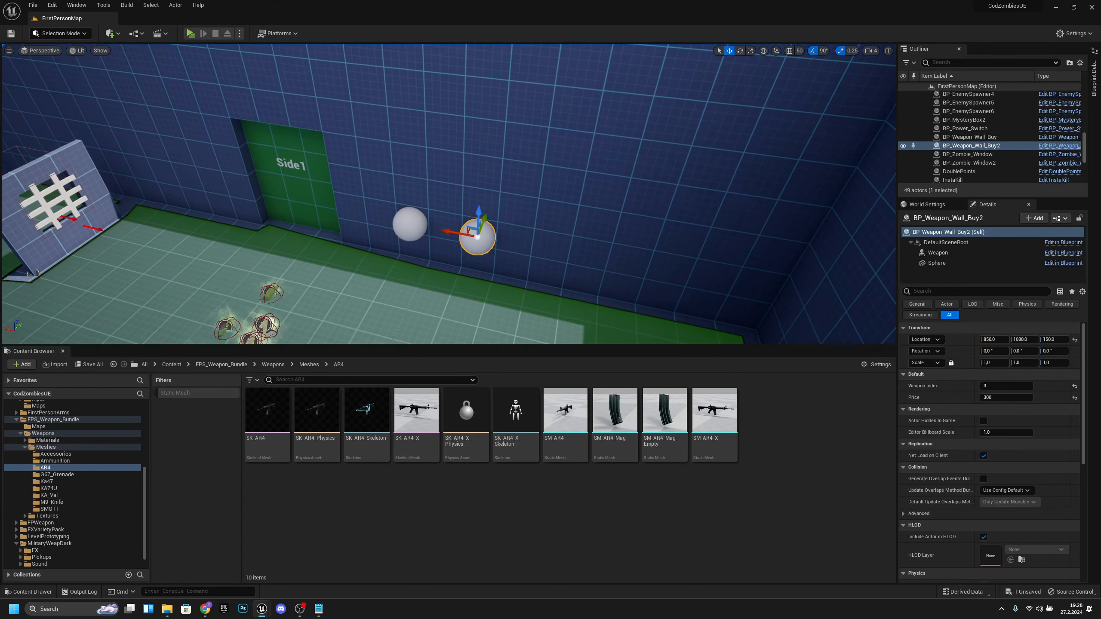
Step: Set the Weapon Index of BP_Weapon_Wall_Buy2 to 2 and playtest aiming with the AR4
{"action": "scroll", "coordinate": [449, 194], "scroll_direction": "up", "scroll_amount": 5}
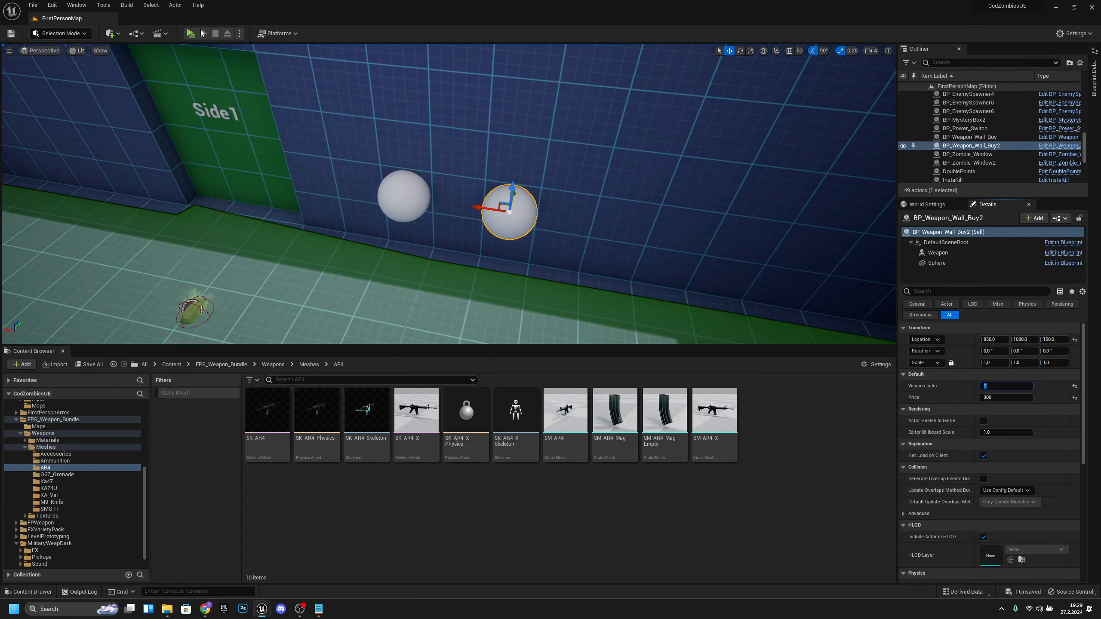
{"action": "left_click", "coordinate": [190, 34]}
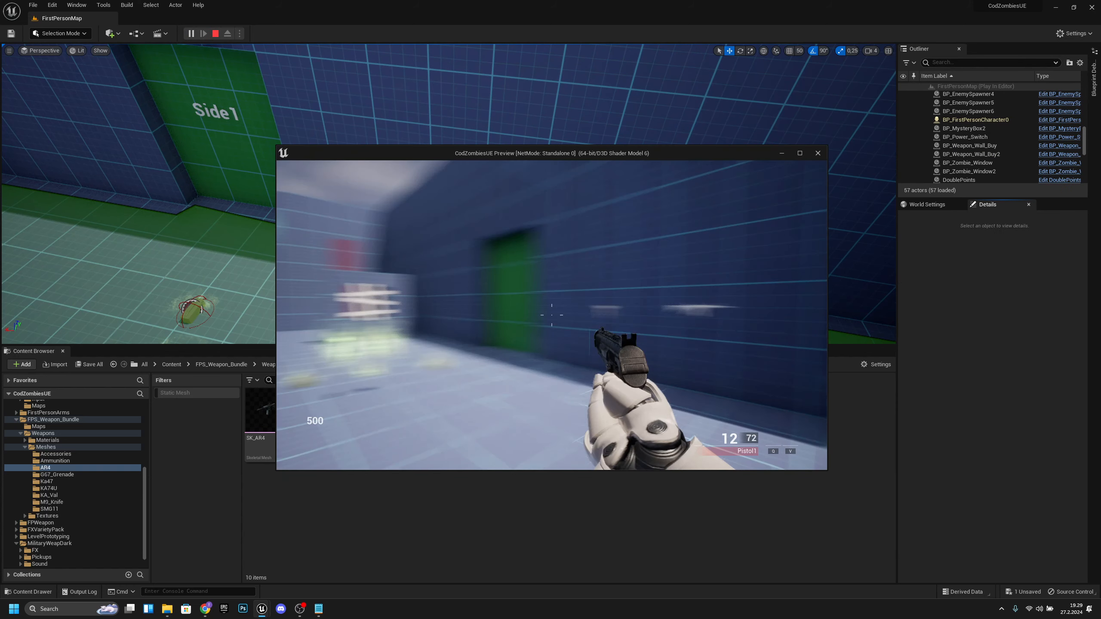
{"action": "key", "text": "w"}
{"action": "key", "text": "f"}
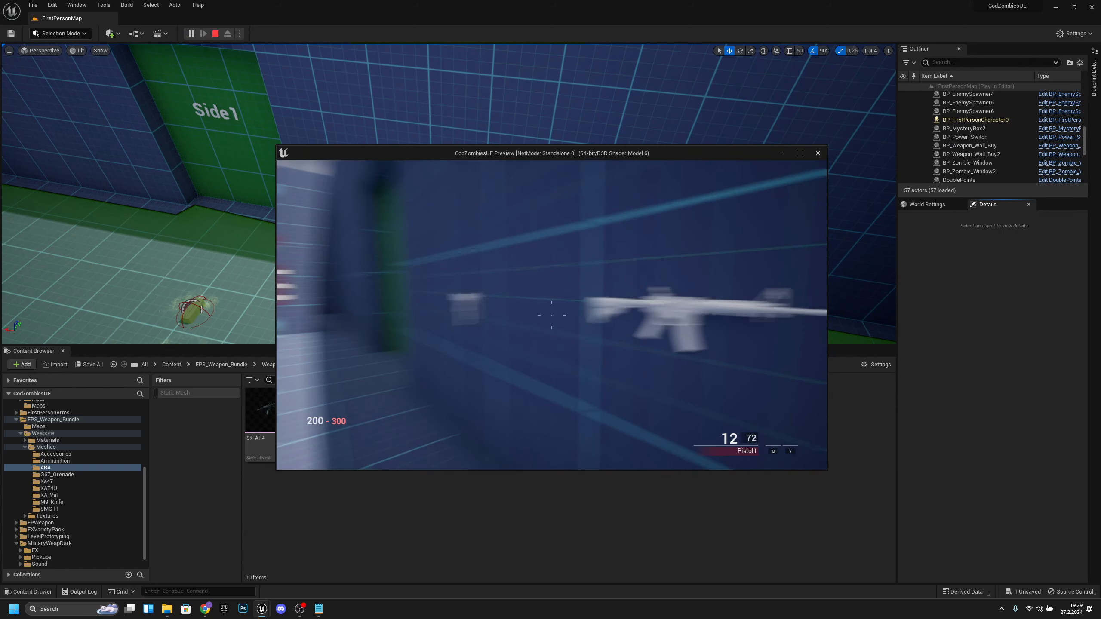
{"action": "key", "text": "s"}
{"action": "key", "text": "w"}
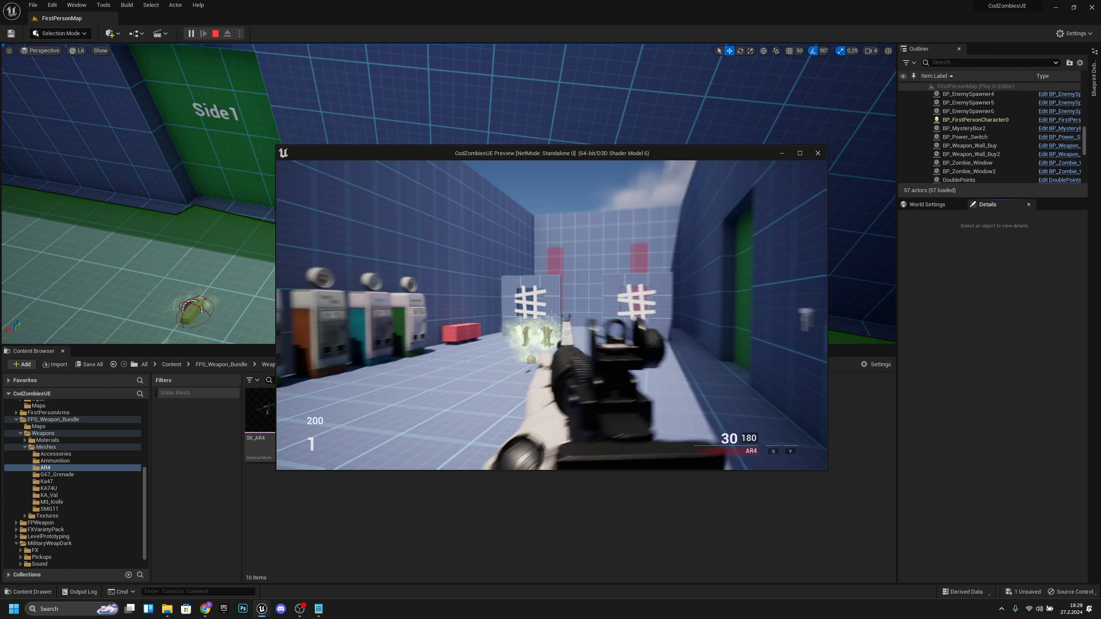
{"action": "right_click", "coordinate": [551, 315]}
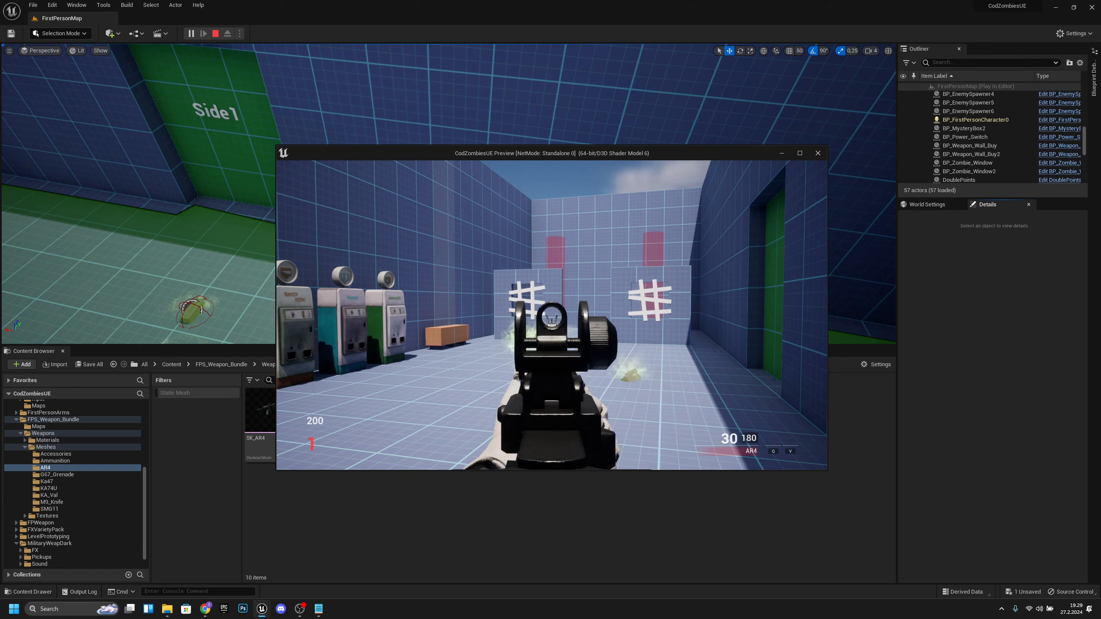
{"action": "right_click", "coordinate": [552, 316]}
{"action": "right_click", "coordinate": [552, 315]}
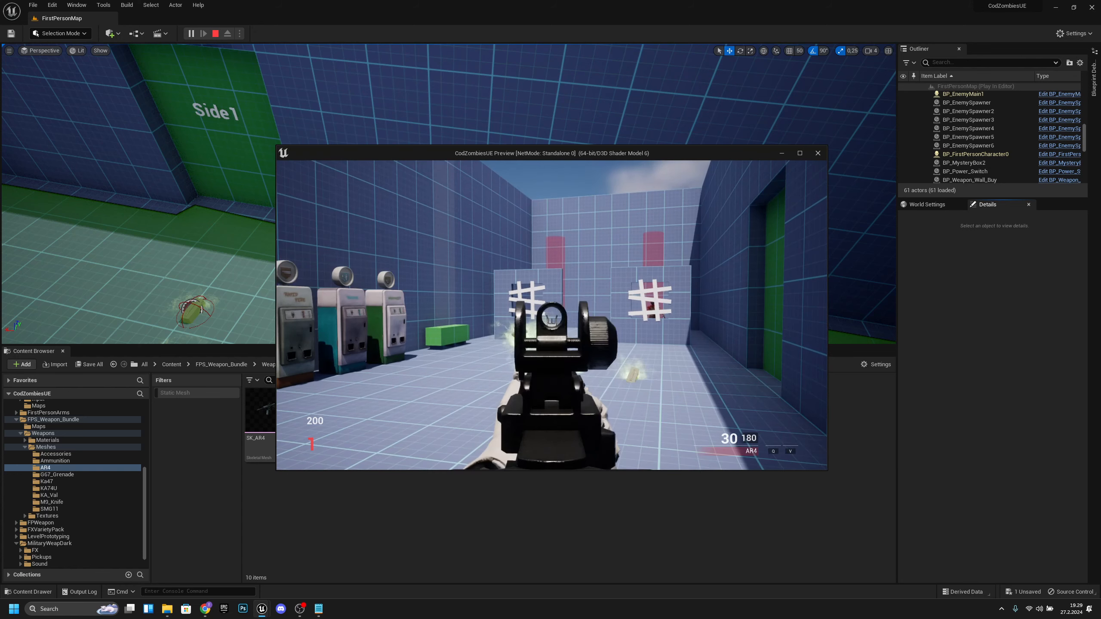
{"action": "key", "text": "Escape"}
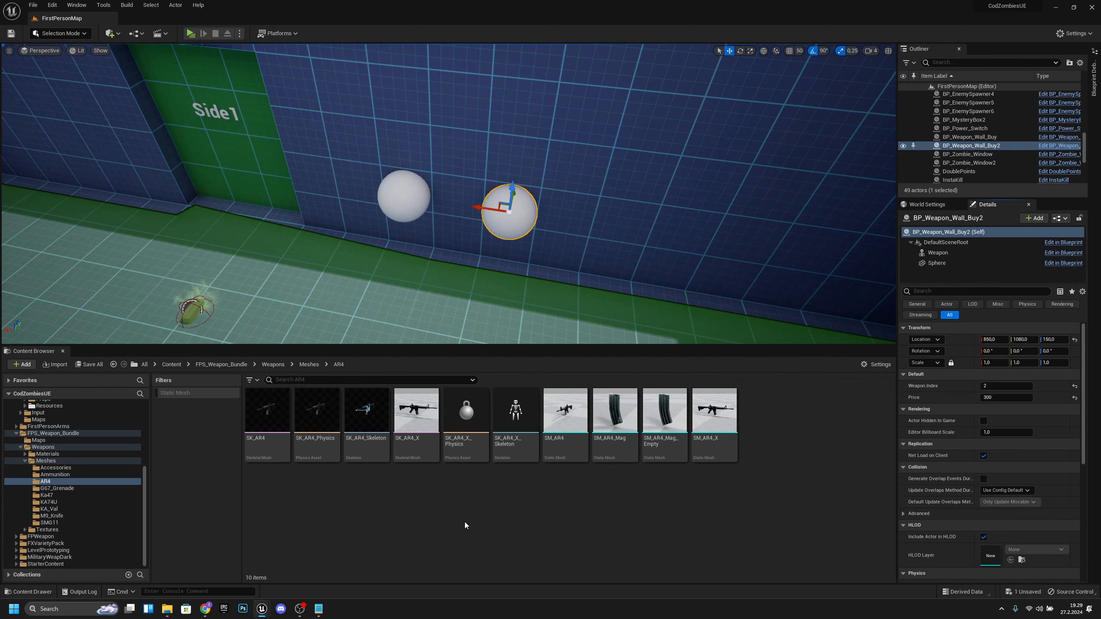
Step: Go back to the Meshes folder of FPS_Weapon_Bundle and briefly playtest the level
{"action": "left_click", "coordinate": [306, 364]}
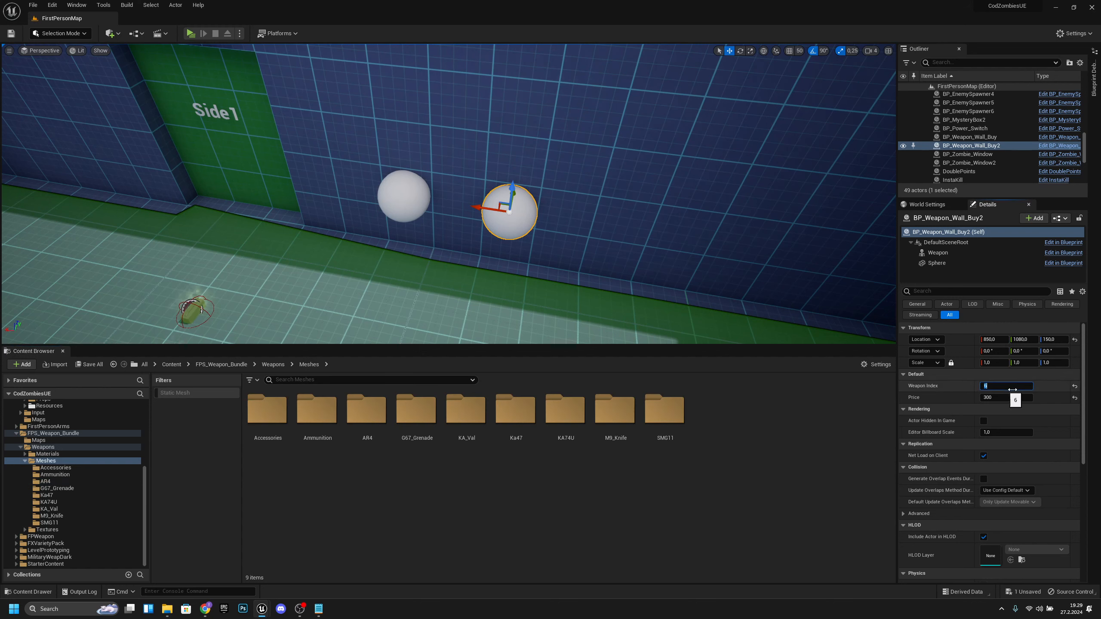
{"action": "key", "text": "alt+p"}
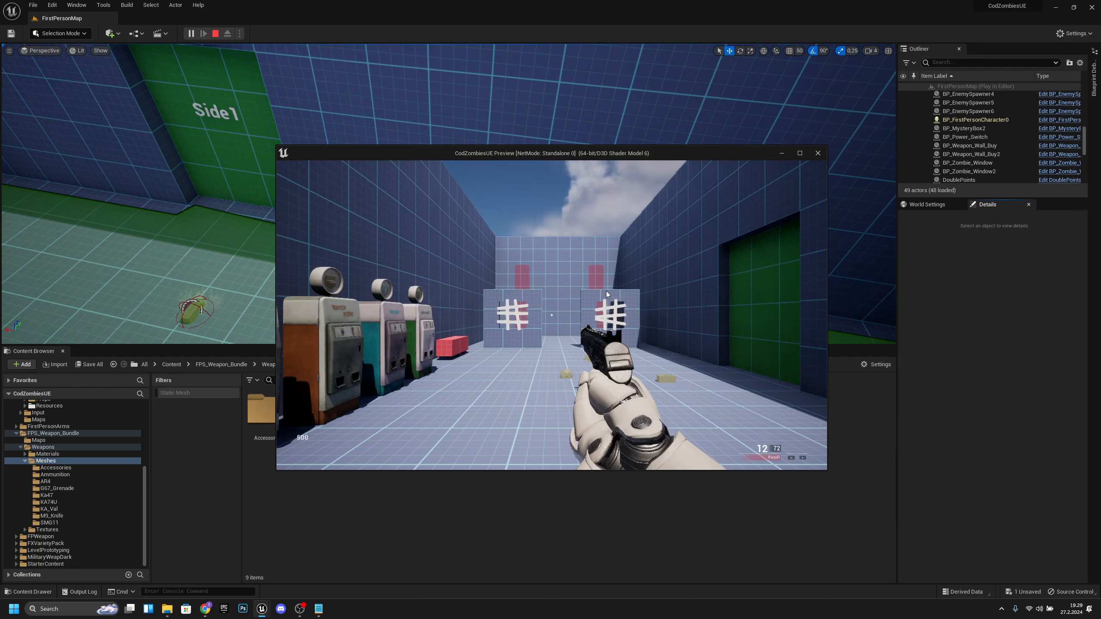
{"action": "key", "text": "Escape"}
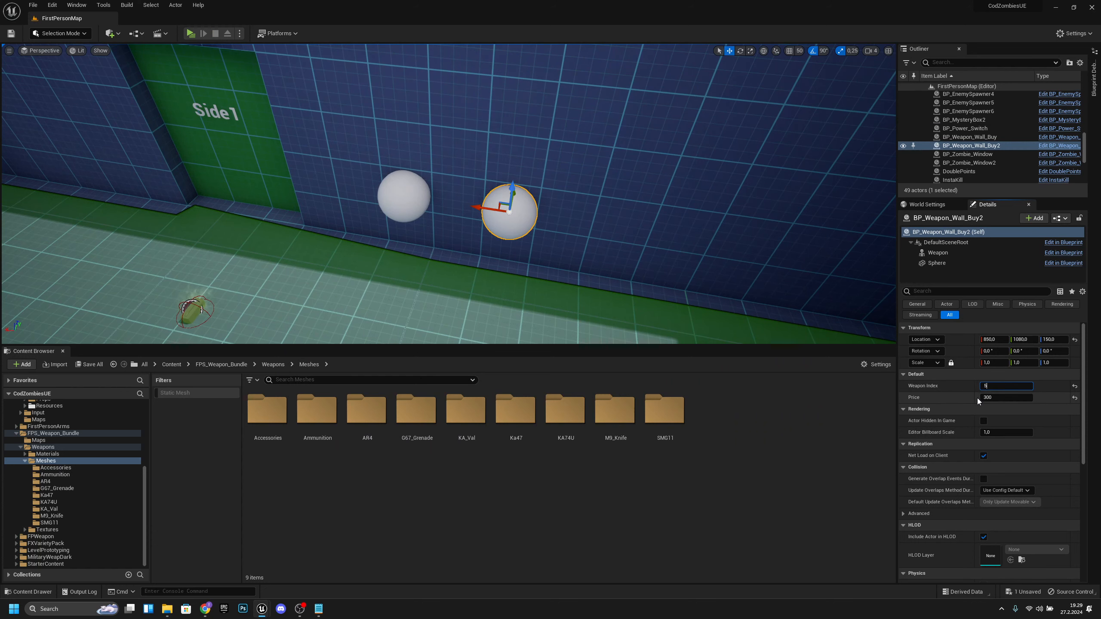
Step: Set the Weapon Index of BP_Weapon_Wall_Buy2 to 5 and playtest buying and aiming with the Ka Val
{"action": "left_click", "coordinate": [187, 35]}
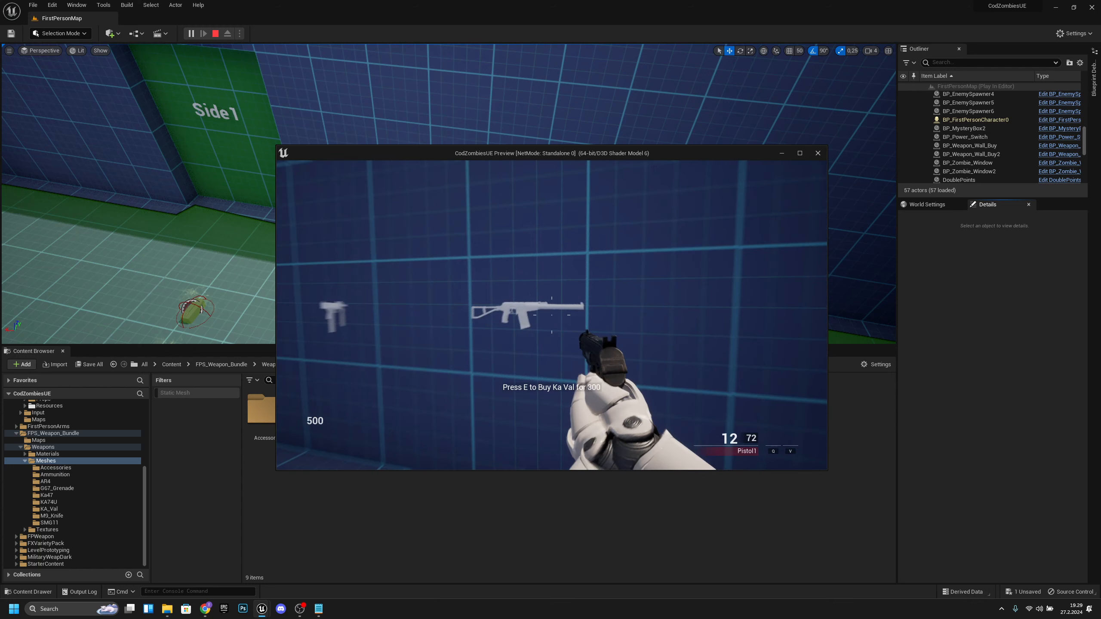
{"action": "key", "text": "f"}
{"action": "key", "text": "s"}
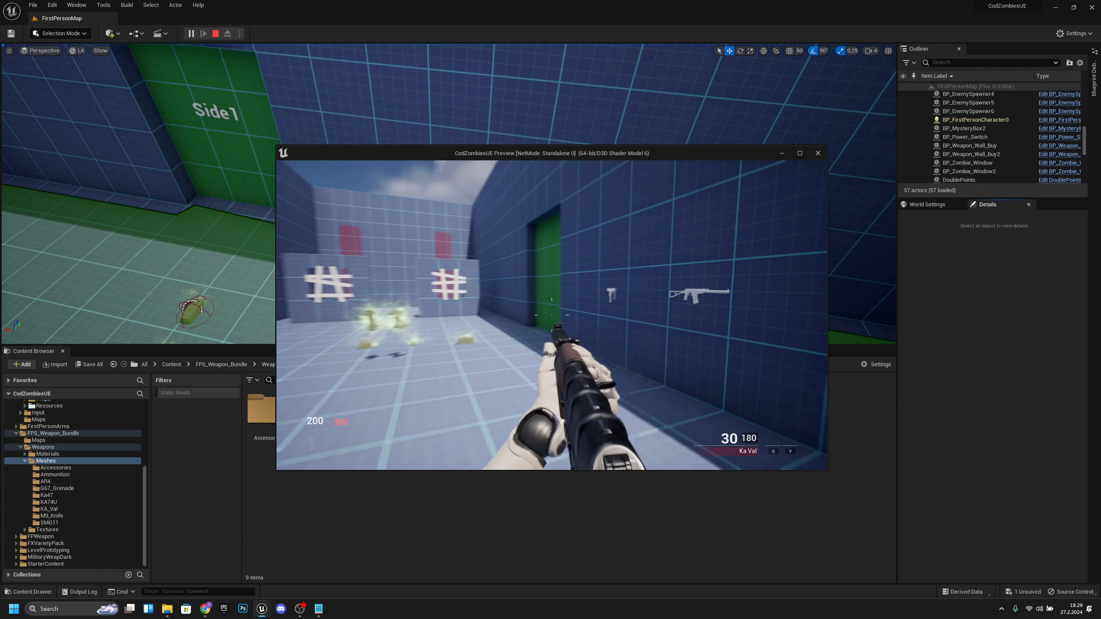
{"action": "right_click", "coordinate": [552, 315]}
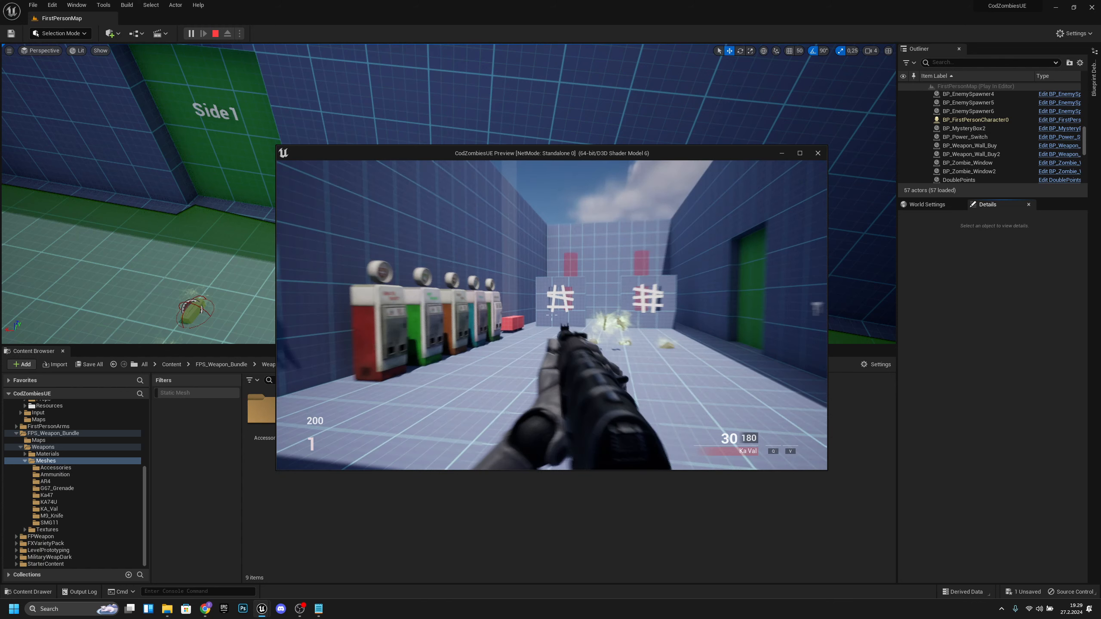
{"action": "right_click", "coordinate": [552, 315]}
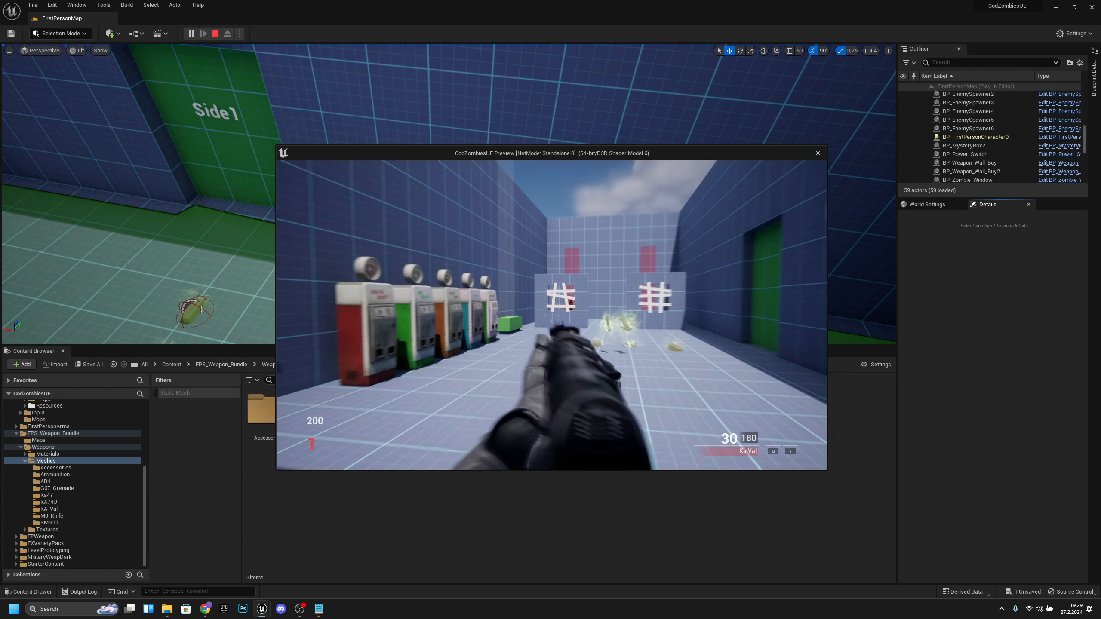
{"action": "right_click", "coordinate": [551, 315]}
{"action": "key", "text": "Escape"}
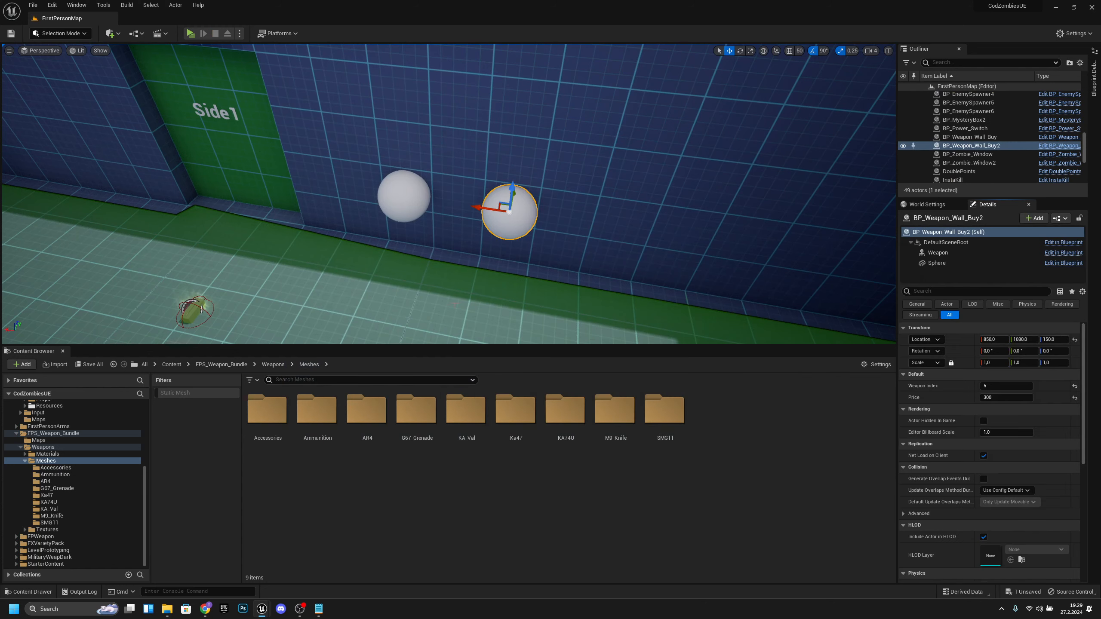
Step: Open SK_KA_Val_Y_Skeleton from the KA_Val meshes folder
{"action": "left_click", "coordinate": [503, 459]}
{"action": "double_click", "coordinate": [467, 449]}
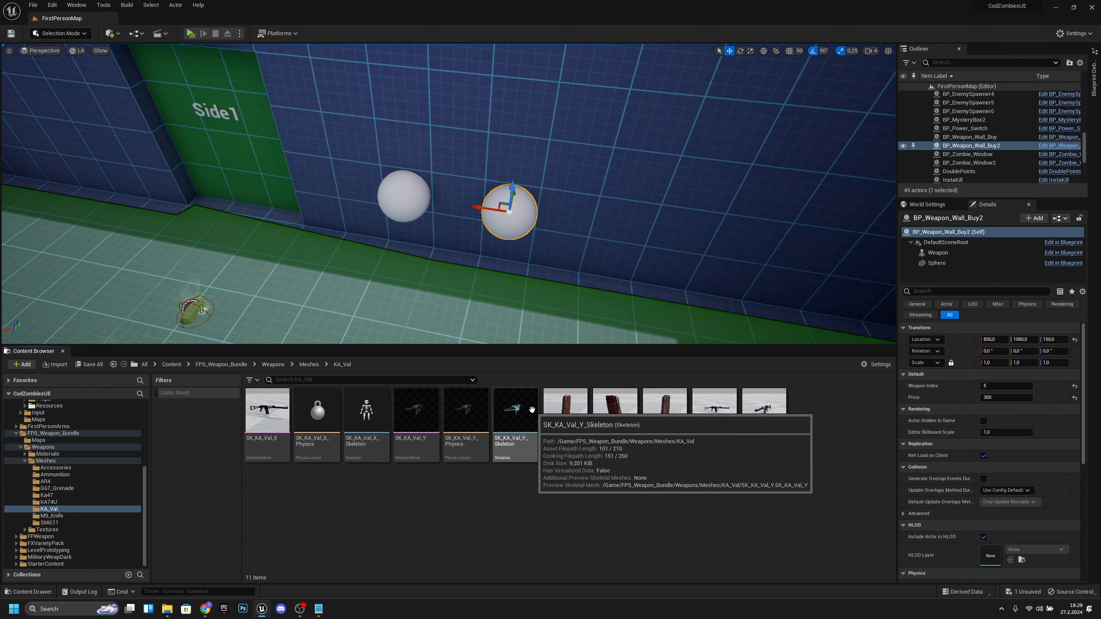
{"action": "double_click", "coordinate": [515, 416]}
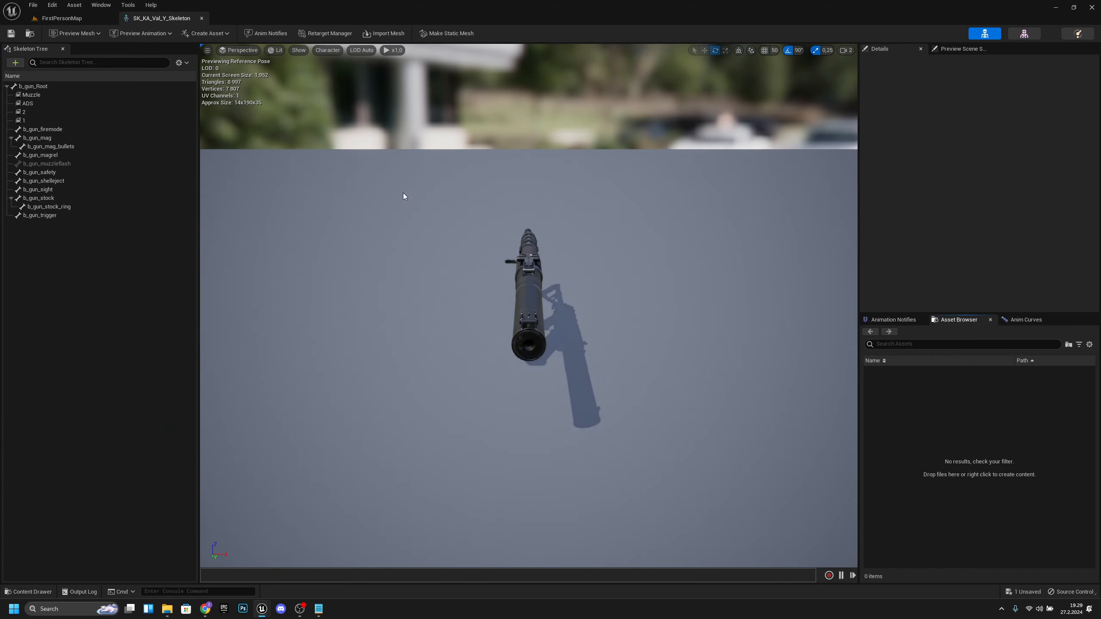
Step: Set the relative Z location of the Ka Val's ADS socket to -5, then save and close the skeleton
{"action": "left_click", "coordinate": [53, 104]}
{"action": "key", "text": "d"}
{"action": "right_click_drag", "start_coordinate": [416, 243], "coordinate": [246, 243]}
{"action": "left_click", "coordinate": [1069, 111]}
{"action": "type", "text": "-"}
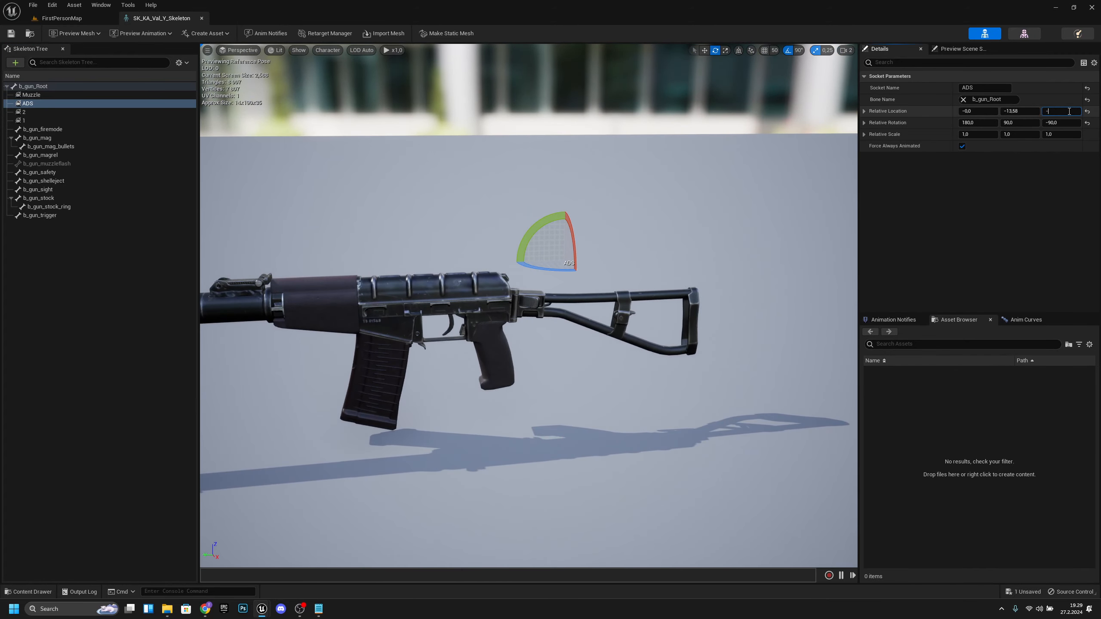
{"action": "type", "text": "5"}
{"action": "key", "text": "Return"}
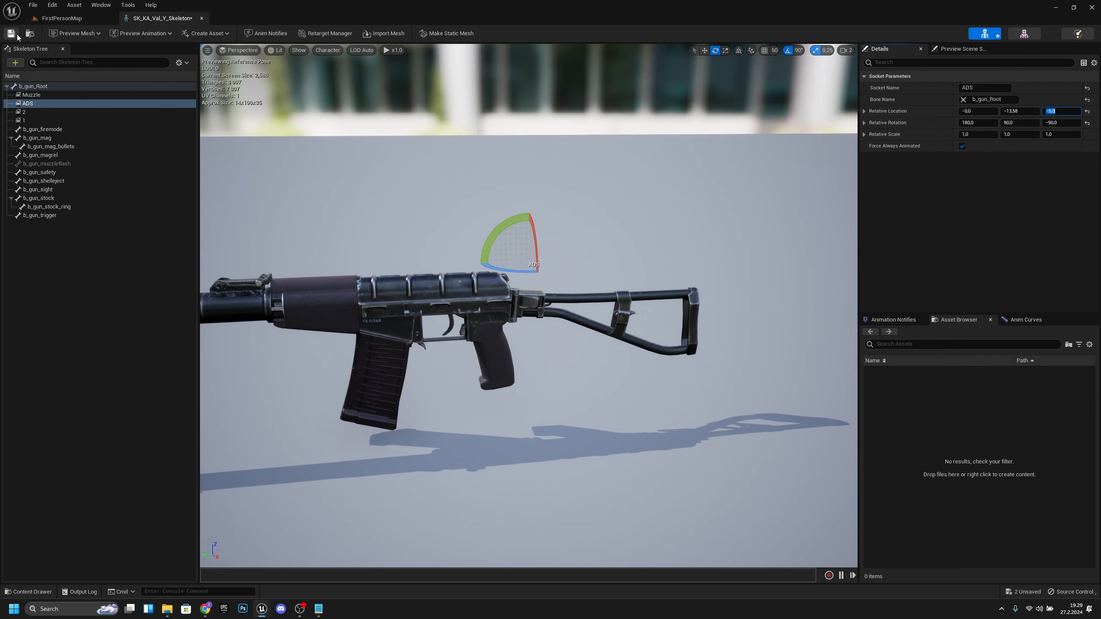
{"action": "left_click", "coordinate": [202, 19]}
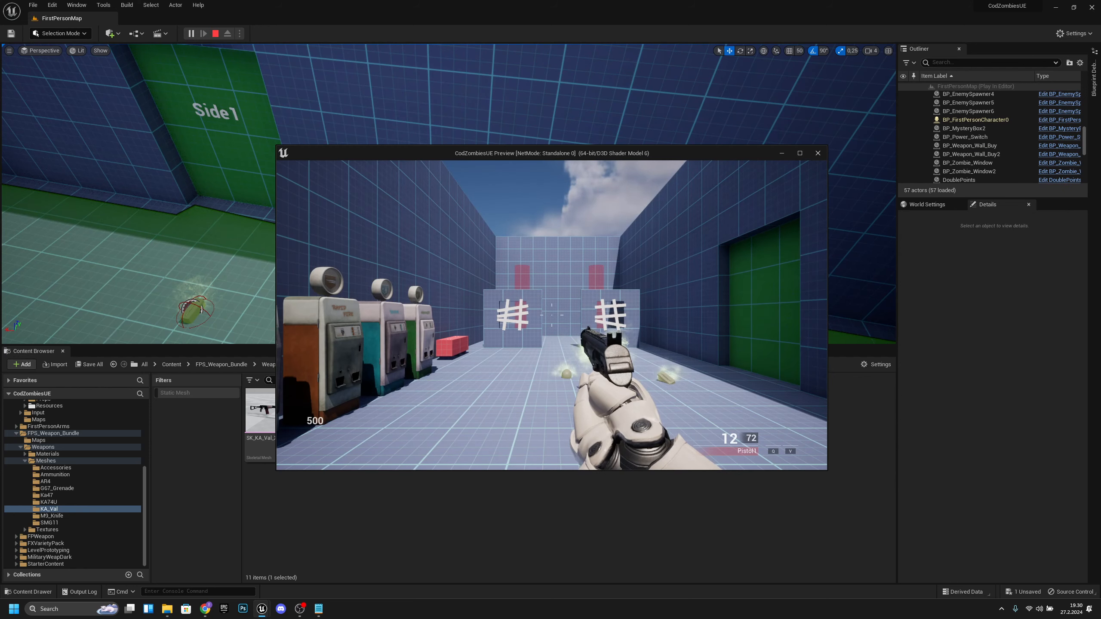
Step: Playtest aiming and firing with Pistol1 to check its recoil from the hip and in ADS
{"action": "right_click", "coordinate": [469, 278]}
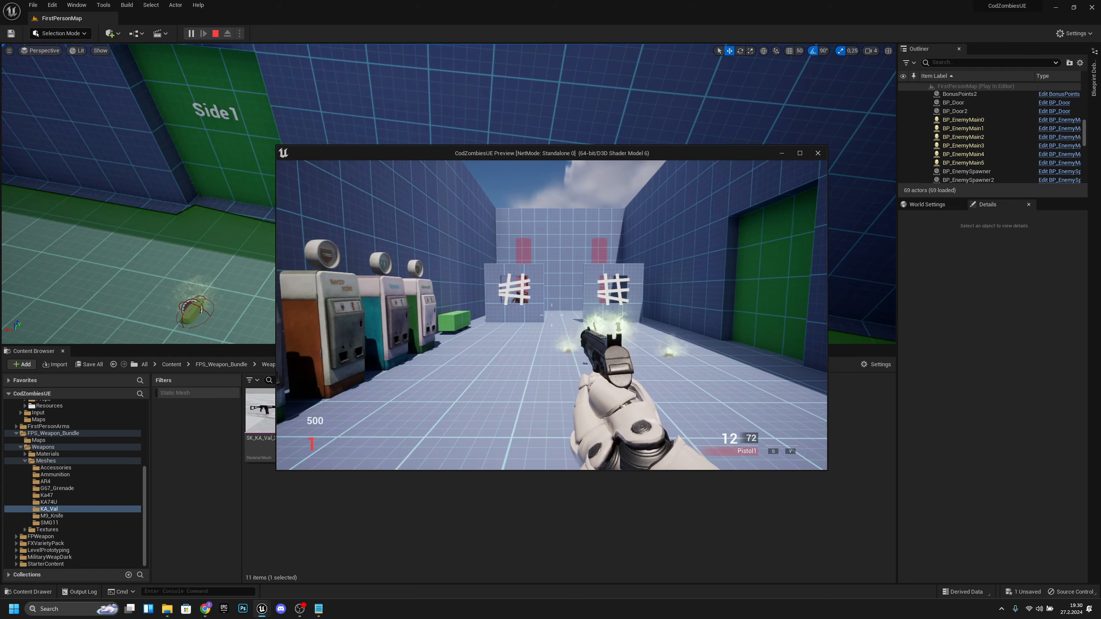
{"action": "right_click", "coordinate": [552, 315]}
{"action": "right_click", "coordinate": [552, 315]}
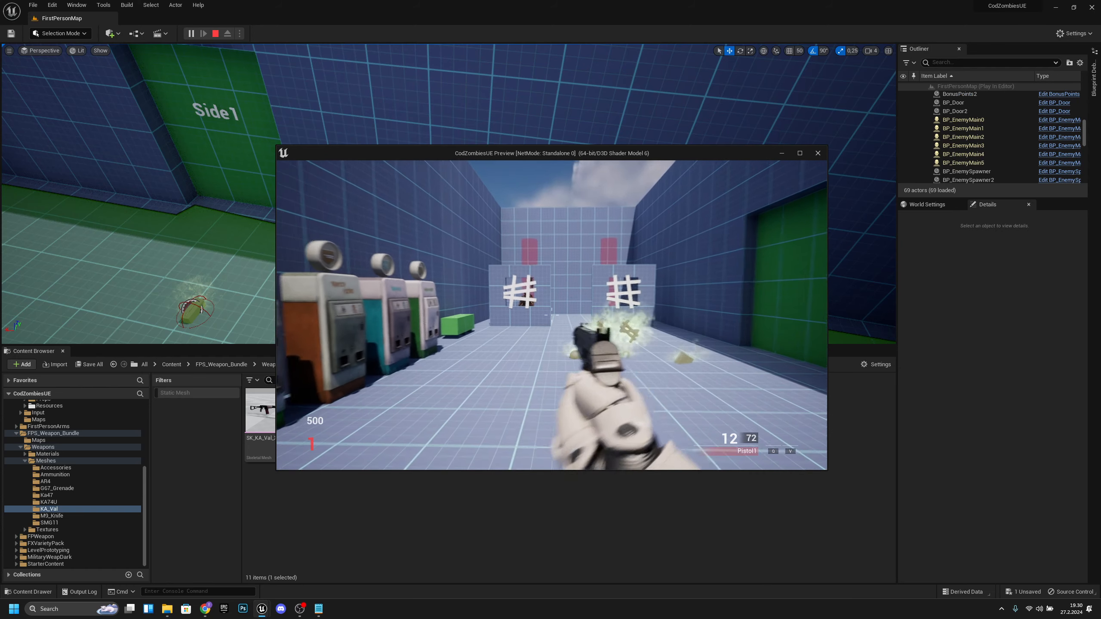
{"action": "left_click", "coordinate": [552, 315]}
{"action": "left_click", "coordinate": [552, 315]}
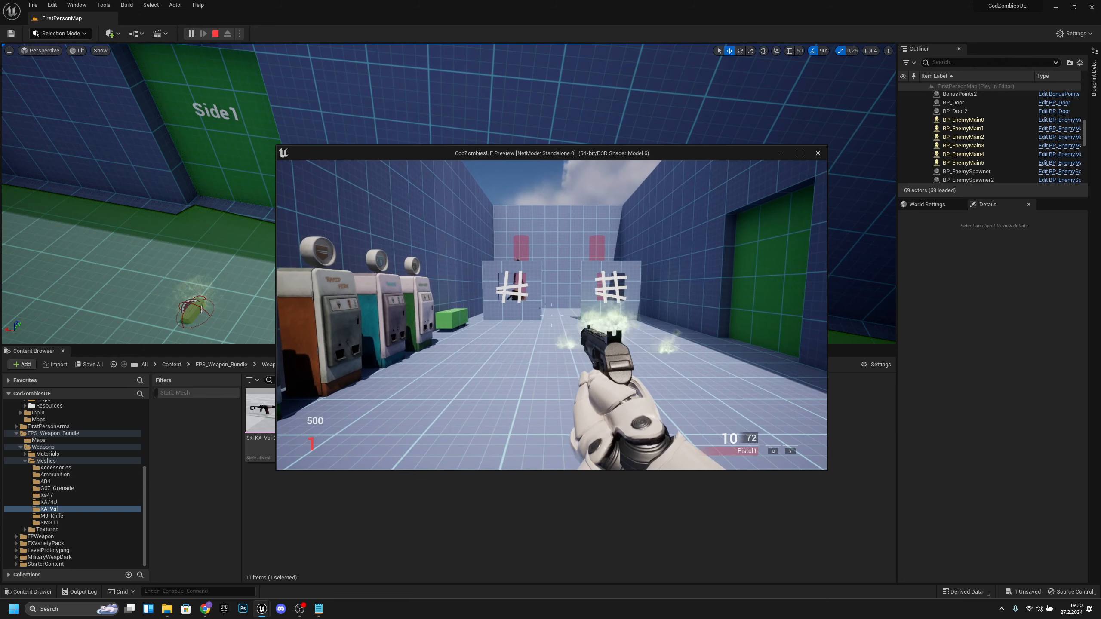
{"action": "key", "text": "s"}
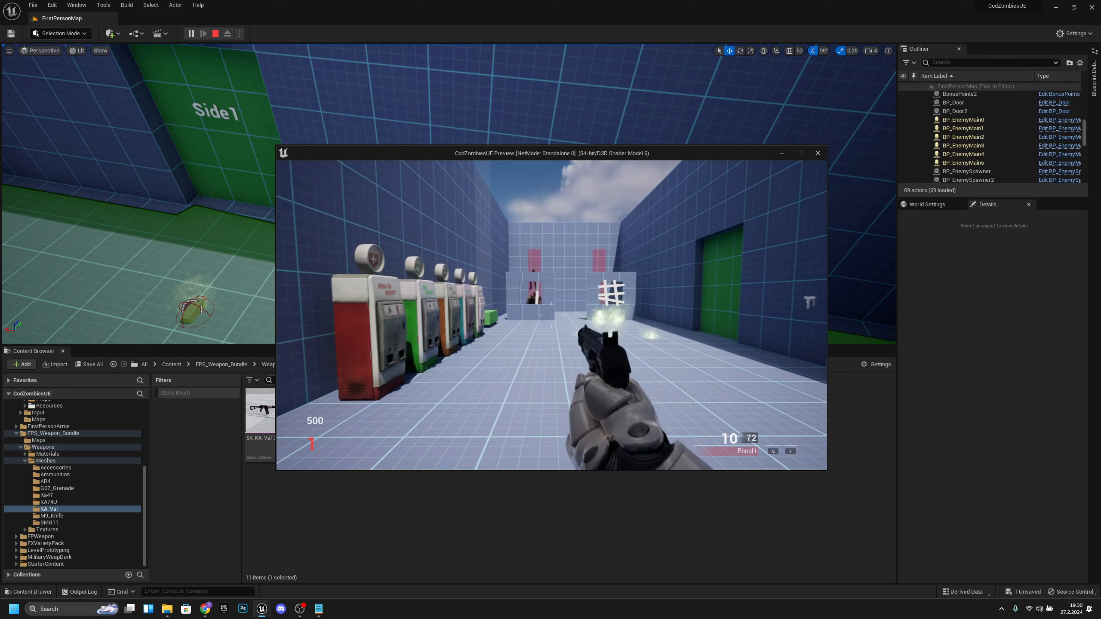
{"action": "left_click", "coordinate": [552, 315]}
{"action": "left_click", "coordinate": [552, 315]}
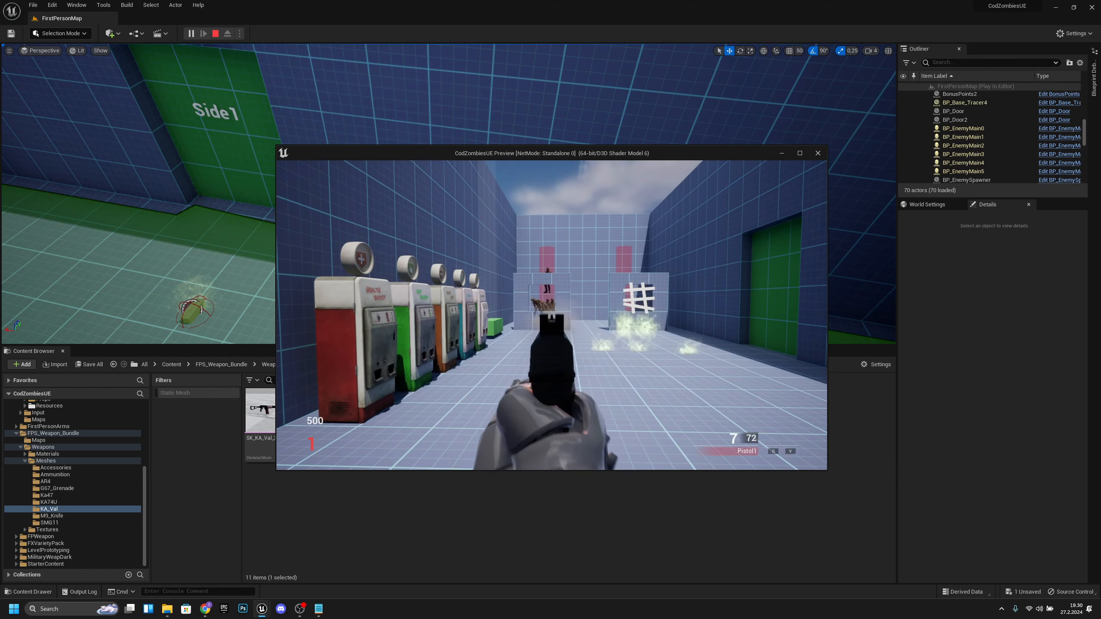
{"action": "key", "text": "Escape"}
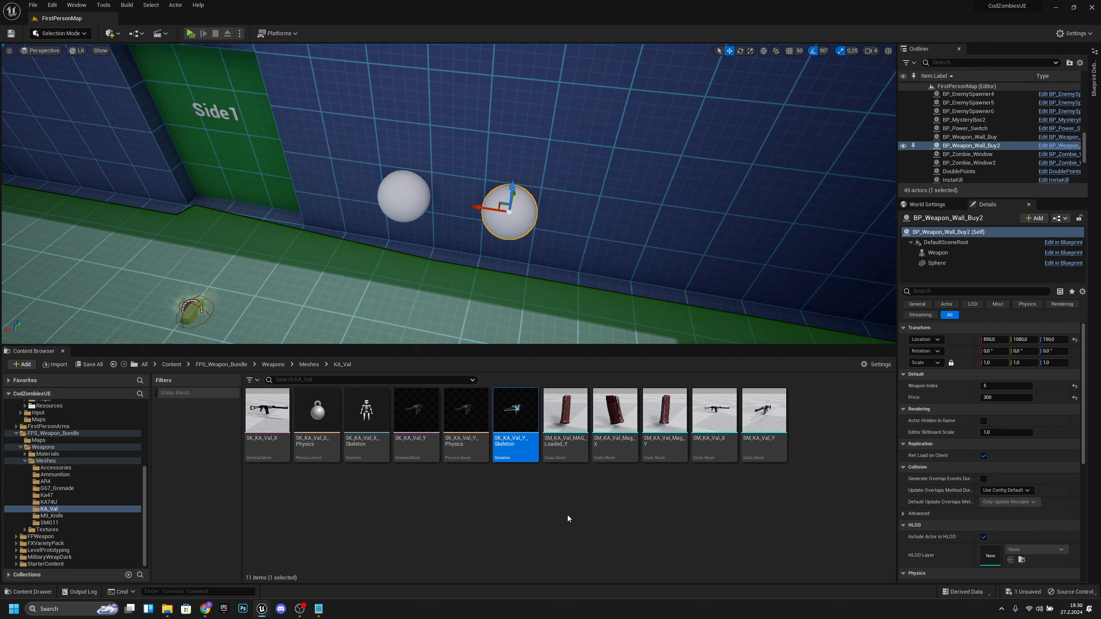
Step: Open the BP_FirstPersonCharacter blueprint from the FirstPerson/Blueprints folder
{"action": "left_click", "coordinate": [599, 519]}
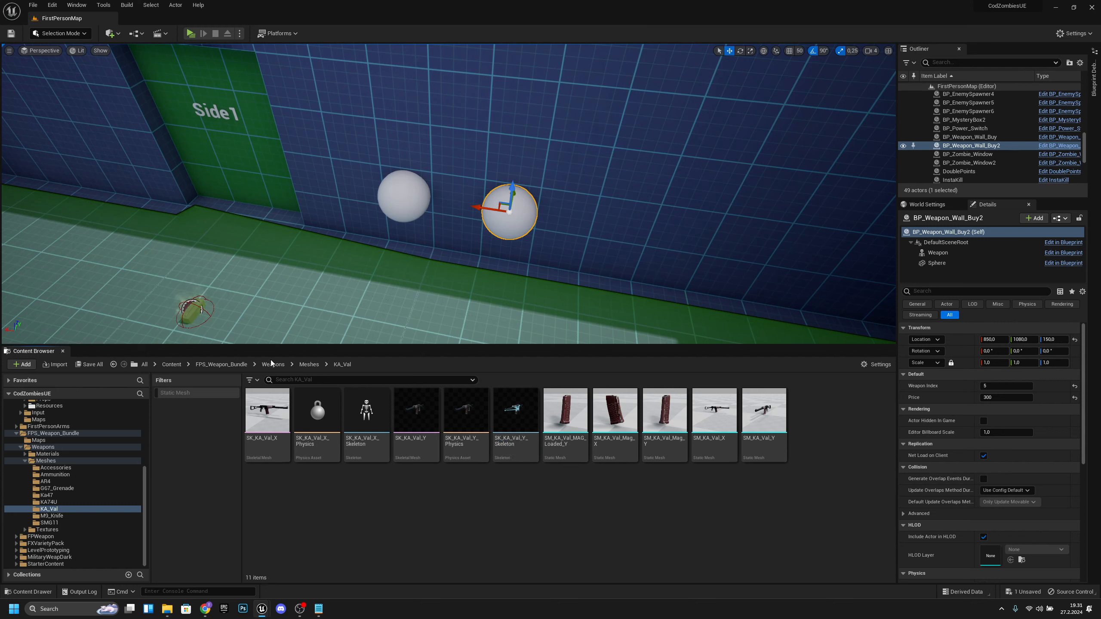
{"action": "left_click", "coordinate": [177, 366]}
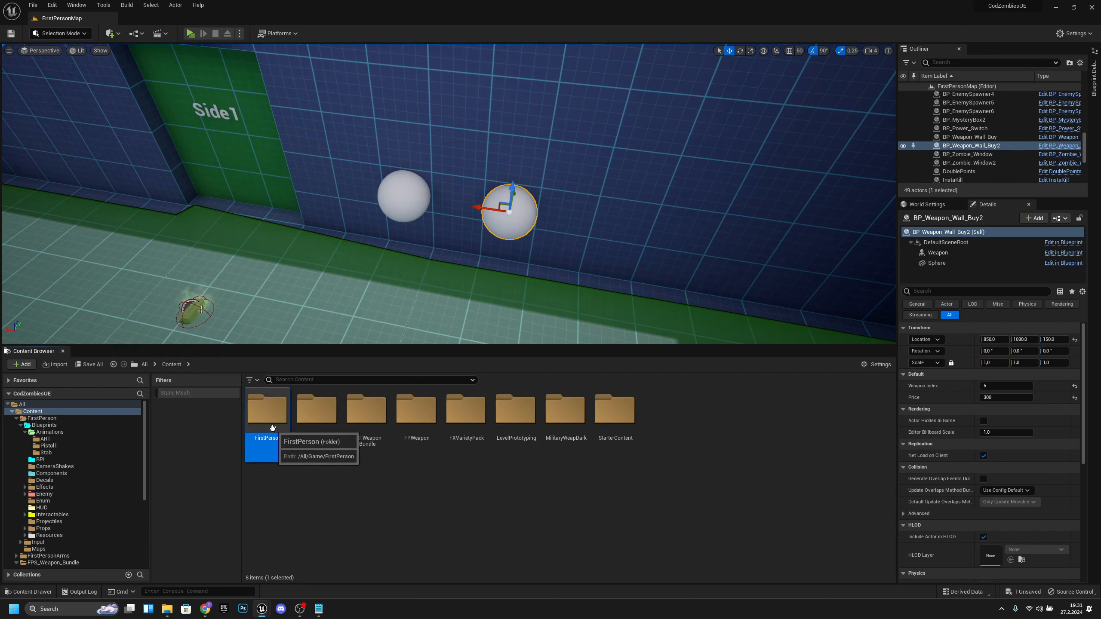
{"action": "double_click", "coordinate": [267, 412]}
{"action": "double_click", "coordinate": [281, 423]}
{"action": "left_click", "coordinate": [517, 496]}
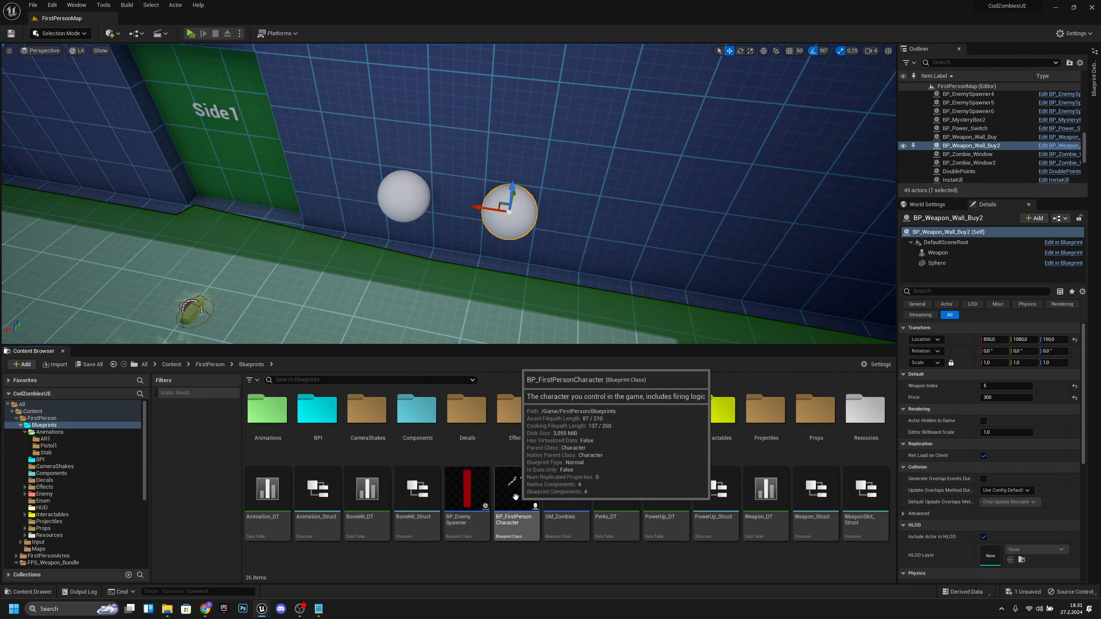
{"action": "double_click", "coordinate": [526, 496]}
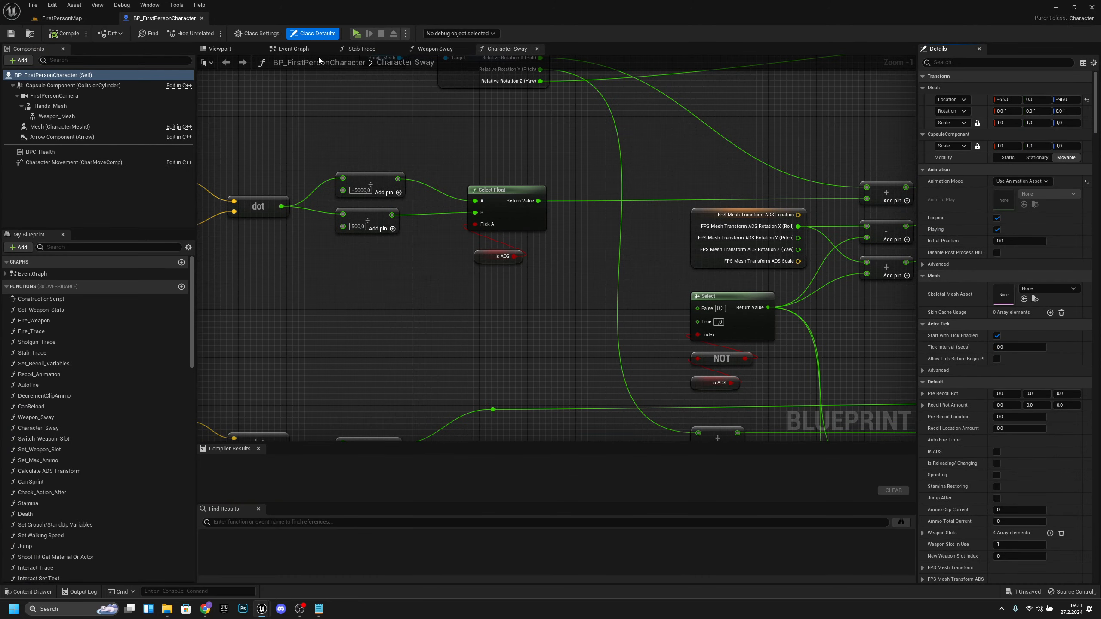
Step: Open the Set Recoil Variables function from the recoil timeline section of the Event Graph
{"action": "left_click", "coordinate": [293, 50]}
{"action": "right_click_drag", "start_coordinate": [463, 248], "coordinate": [582, 210]}
{"action": "scroll", "coordinate": [583, 209], "scroll_direction": "down", "scroll_amount": 4}
{"action": "right_click_drag", "start_coordinate": [335, 169], "coordinate": [606, 349]}
{"action": "scroll", "coordinate": [569, 206], "scroll_direction": "down", "scroll_amount": 3}
{"action": "scroll", "coordinate": [508, 205], "scroll_direction": "up", "scroll_amount": 5}
{"action": "right_click_drag", "start_coordinate": [769, 243], "coordinate": [442, 177]}
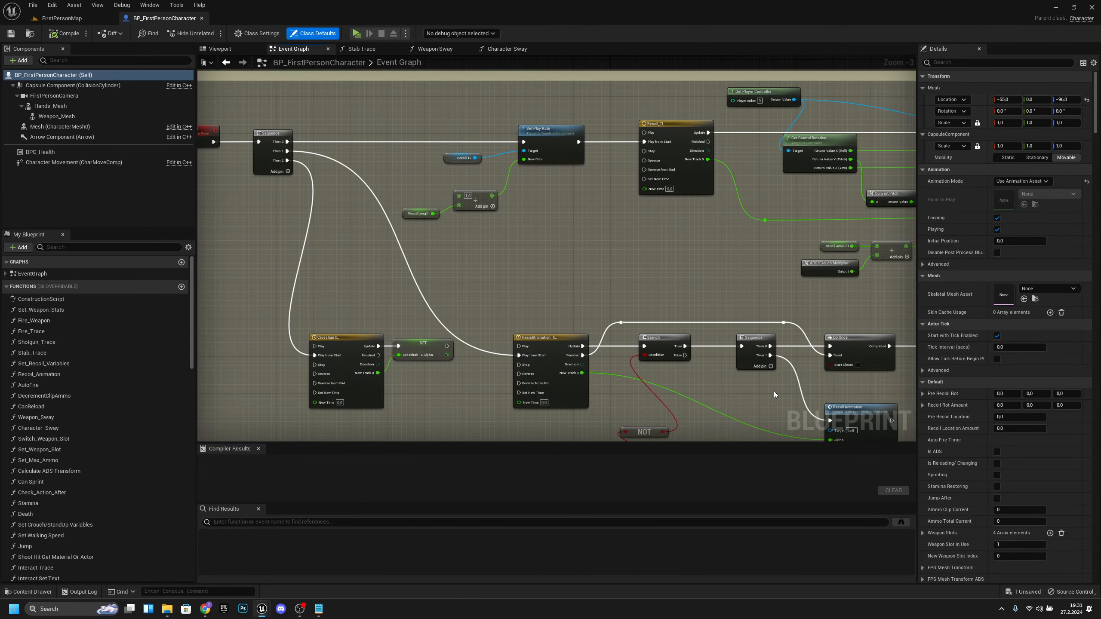
{"action": "right_click_drag", "start_coordinate": [774, 395], "coordinate": [598, 240]}
{"action": "right_click_drag", "start_coordinate": [707, 249], "coordinate": [526, 281]}
{"action": "scroll", "coordinate": [578, 248], "scroll_direction": "up", "scroll_amount": 2}
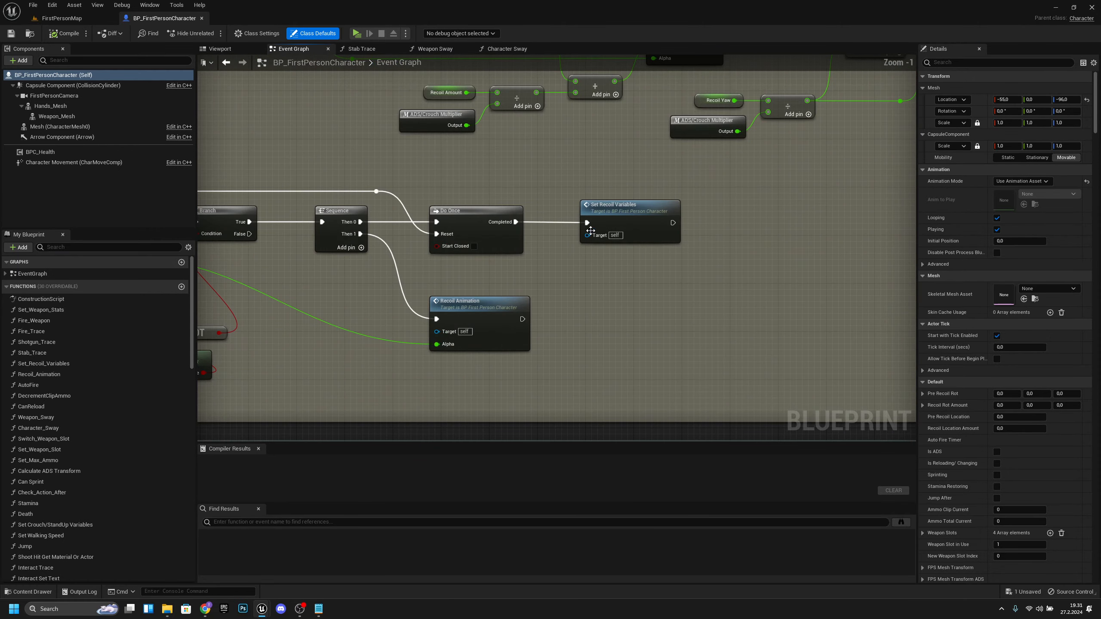
{"action": "double_click", "coordinate": [636, 205]}
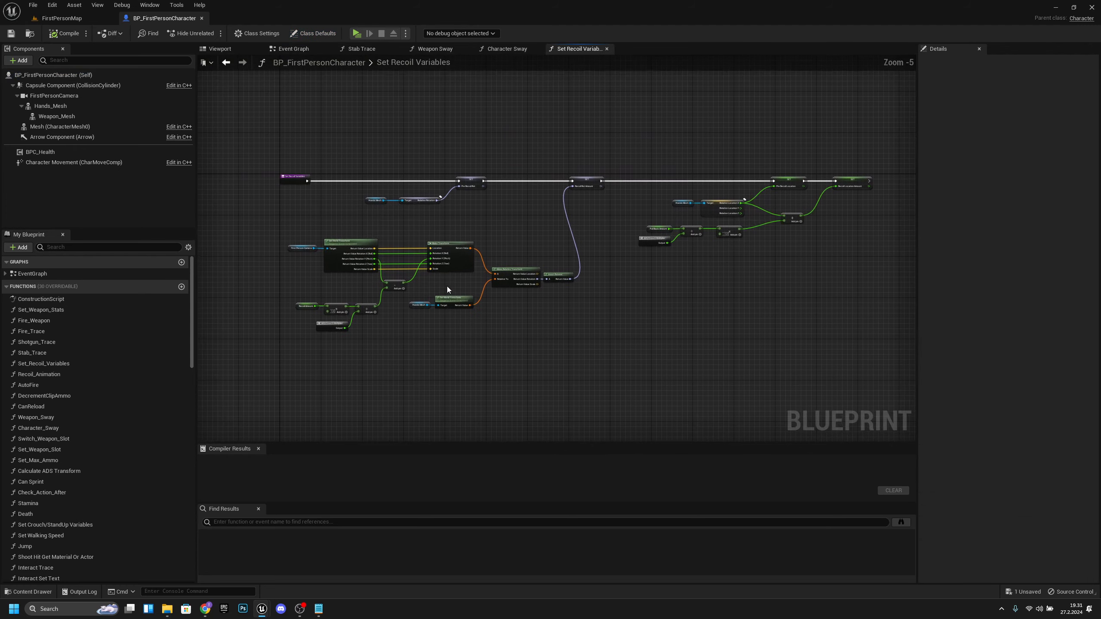
Step: Delete the Recoil Amount getter and its 1.5 multiply node feeding the divide node in the recoil rotation calculation
{"action": "right_click_drag", "start_coordinate": [448, 286], "coordinate": [486, 280]}
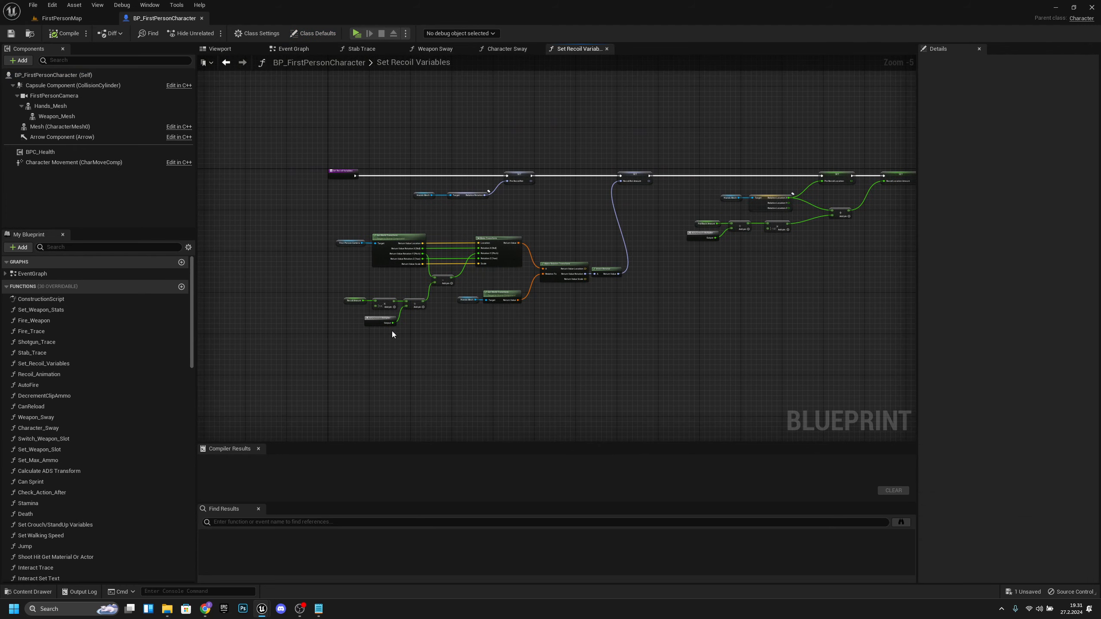
{"action": "scroll", "coordinate": [392, 330], "scroll_direction": "up", "scroll_amount": 5}
{"action": "right_click_drag", "start_coordinate": [506, 326], "coordinate": [534, 335]}
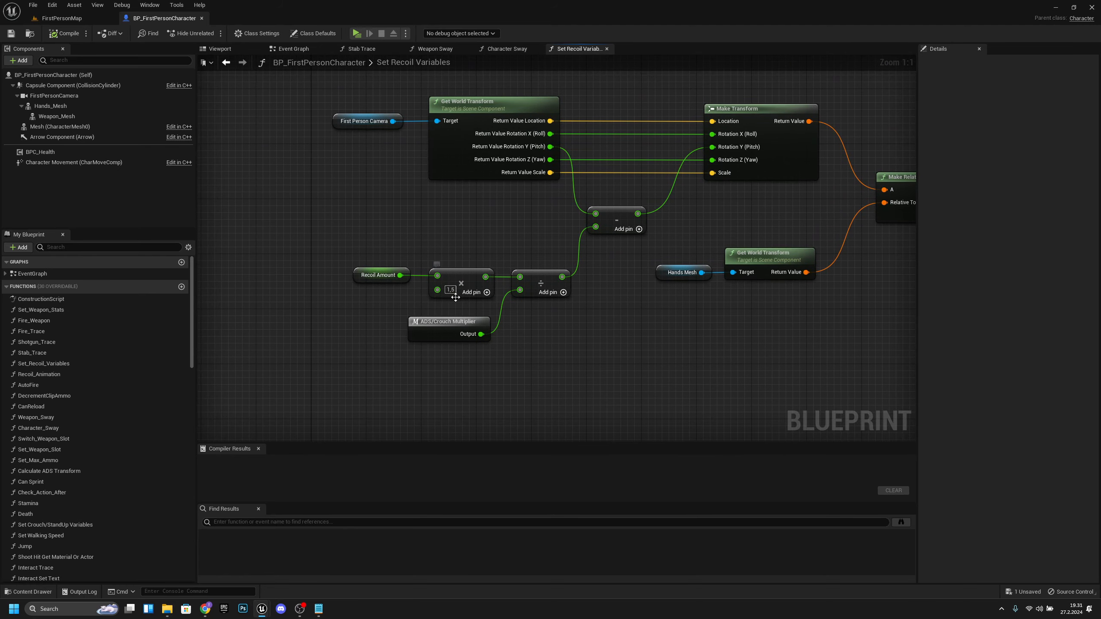
{"action": "right_click_drag", "start_coordinate": [536, 314], "coordinate": [514, 327]}
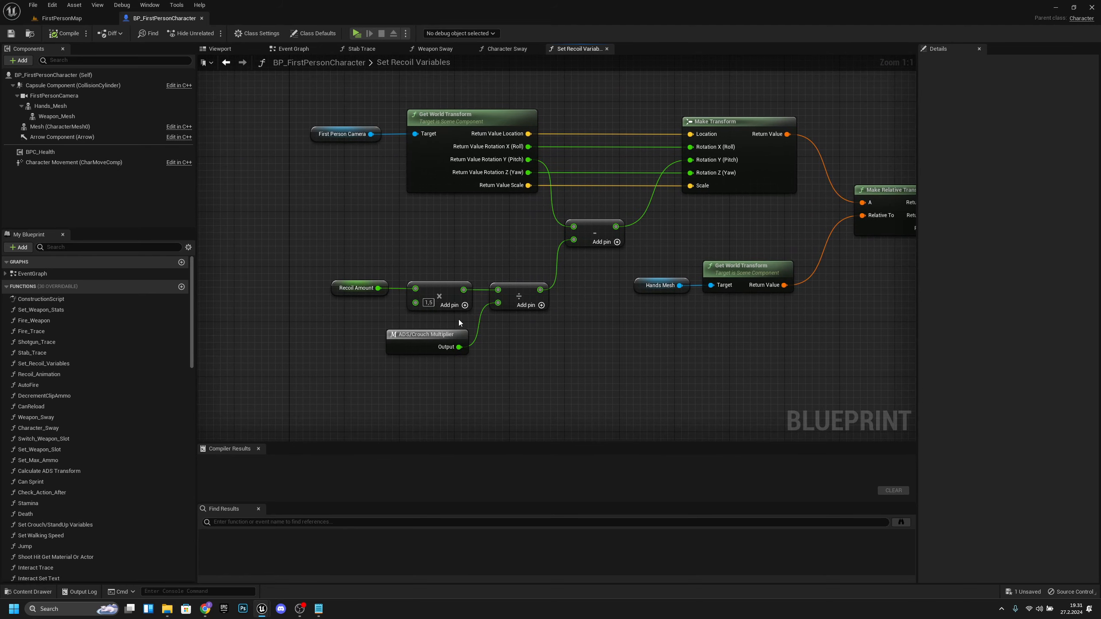
{"action": "left_click_drag", "start_coordinate": [337, 256], "coordinate": [338, 256]}
{"action": "key", "text": "Delete"}
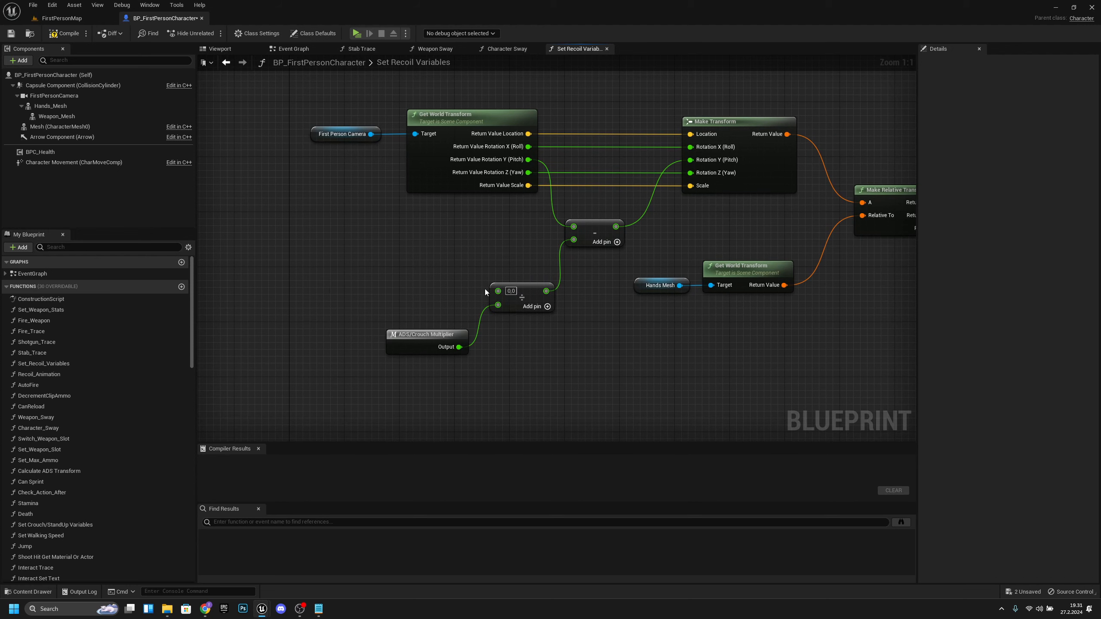
Step: Promote the divide node's first input to a new float variable and place the ADS/Crouch Multiplier node directly beneath its getter
{"action": "left_click_drag", "start_coordinate": [497, 290], "coordinate": [441, 291]}
{"action": "left_click", "coordinate": [501, 286]}
{"action": "left_click", "coordinate": [503, 356]}
{"action": "left_click_drag", "start_coordinate": [424, 342], "coordinate": [410, 324]}
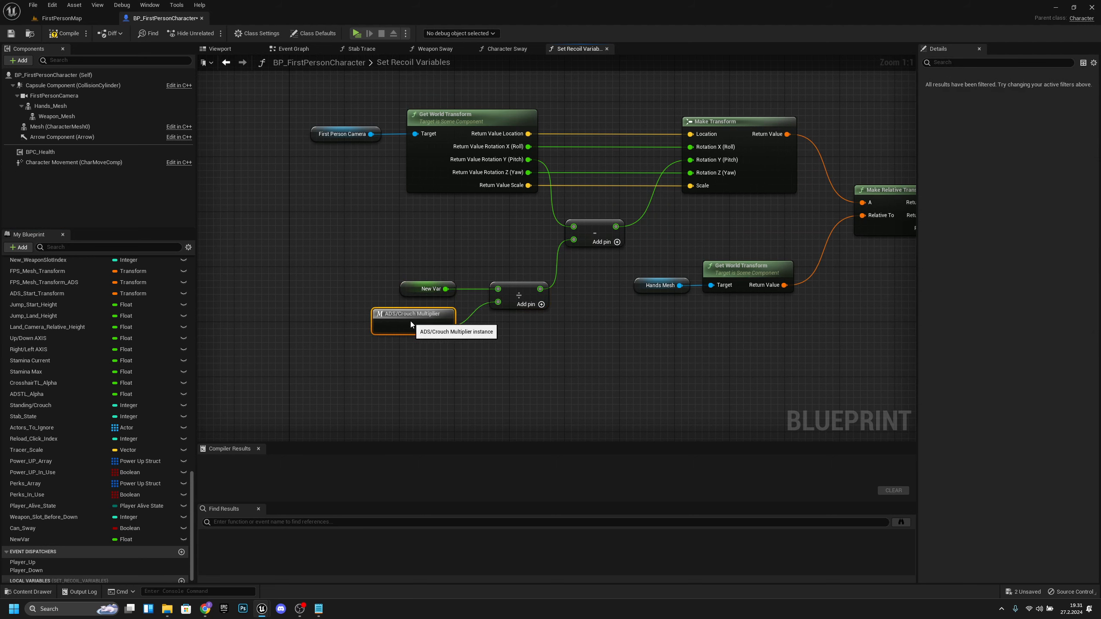
{"action": "left_click", "coordinate": [473, 365]}
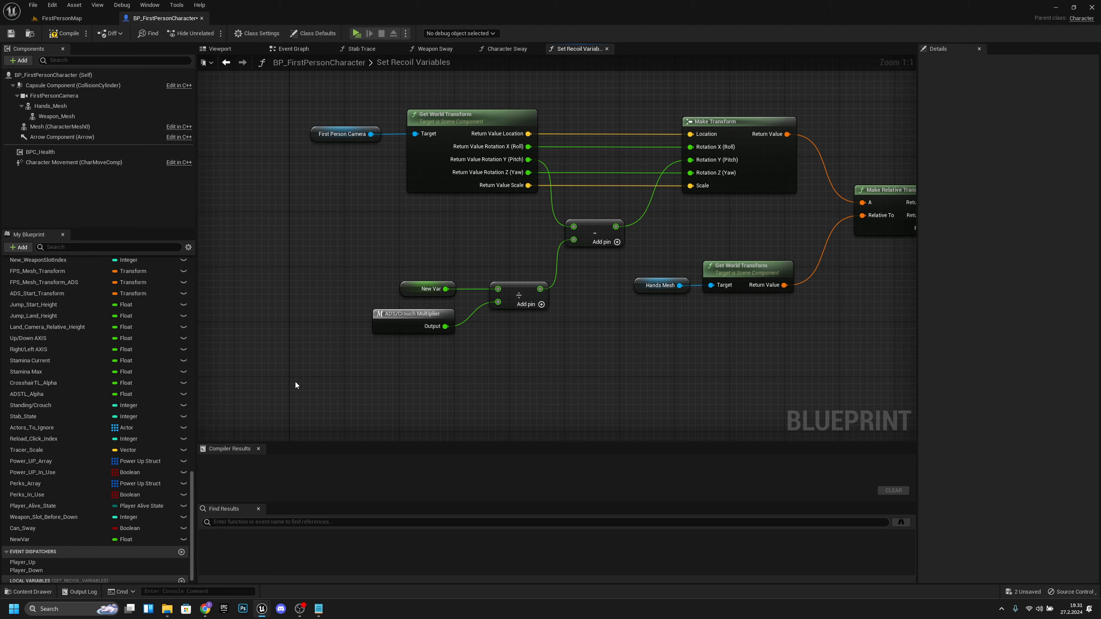
Step: Rename the new float variable as Rot_Multiplier and compile the blueprint
{"action": "left_click", "coordinate": [416, 287]}
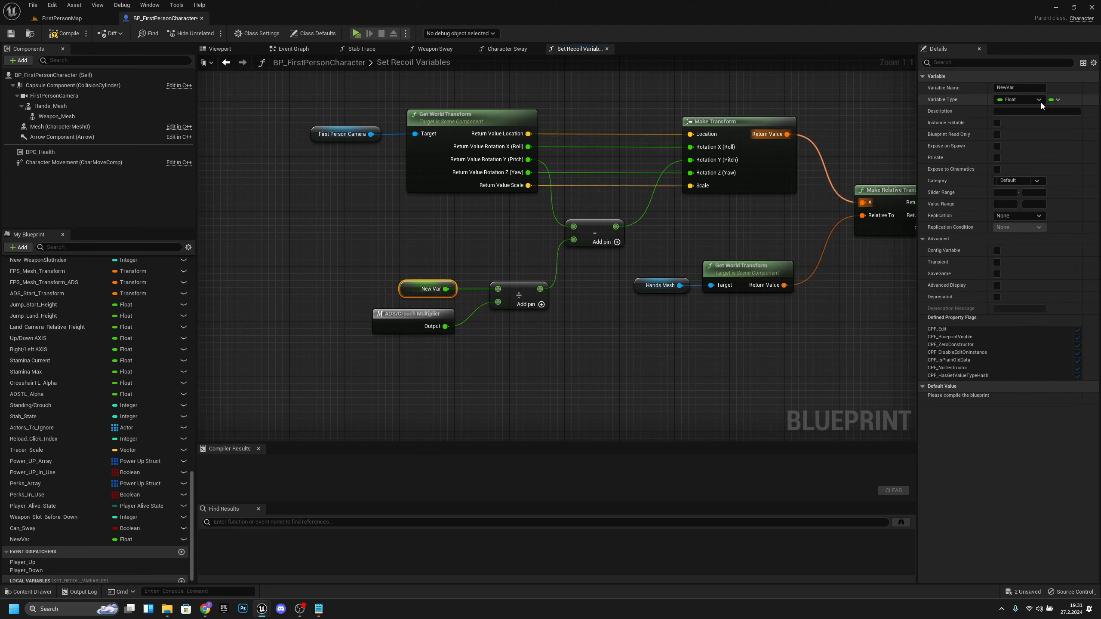
{"action": "left_click", "coordinate": [1019, 88]}
{"action": "type", "text": "Rot_"}
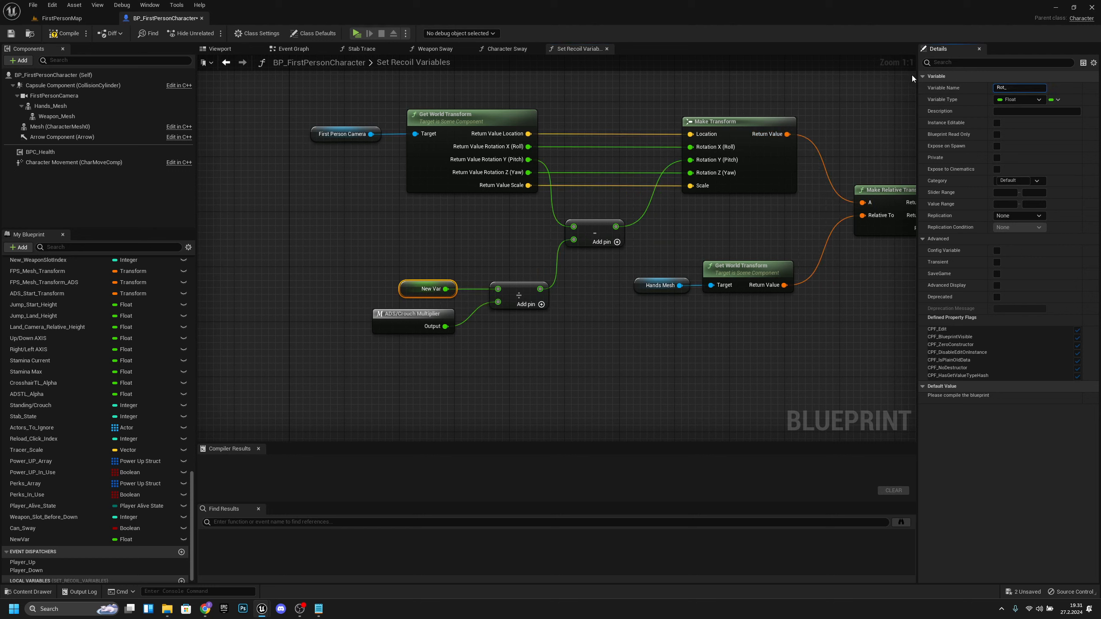
{"action": "type", "text": "Multiplier"}
{"action": "key", "text": "Return"}
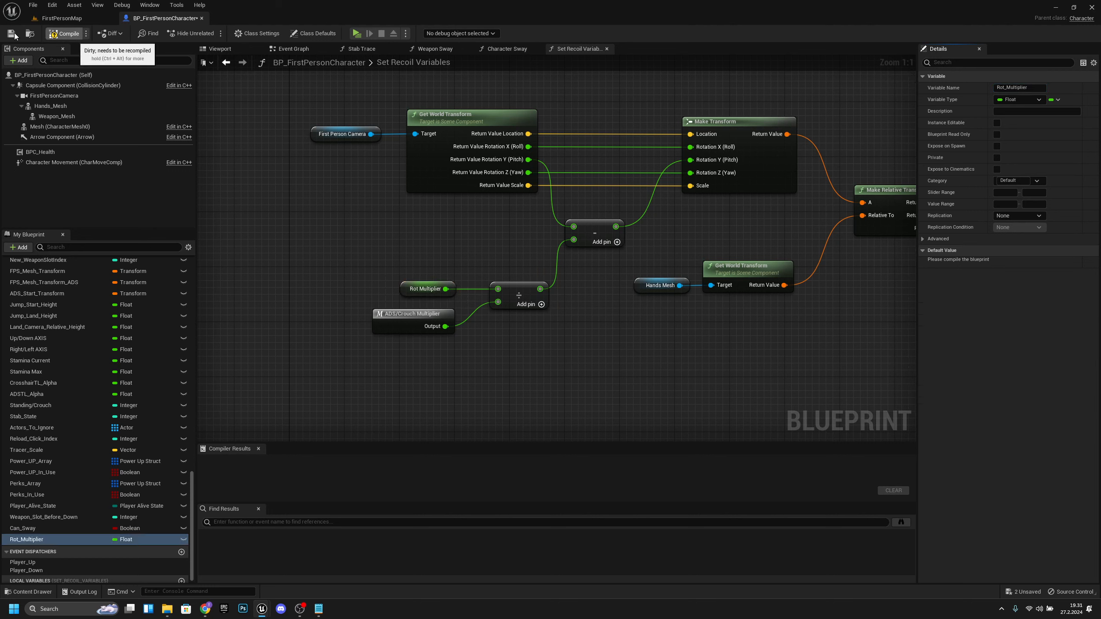
{"action": "left_click", "coordinate": [64, 34]}
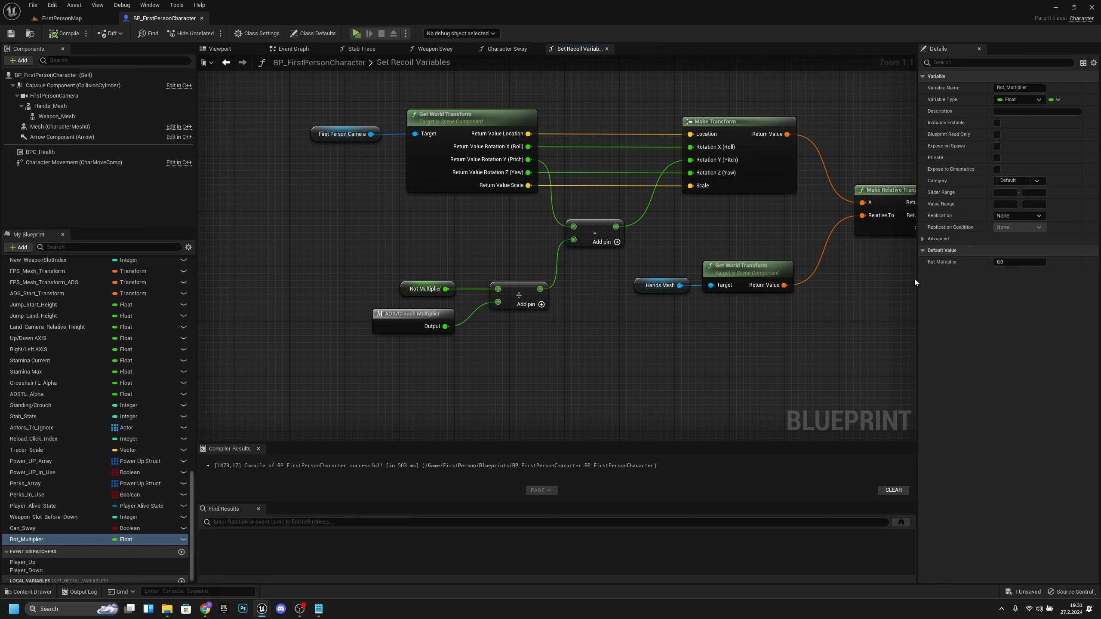
Step: Look over the recoil rotation and pull-back location calculations across the Set Recoil Variables graph
{"action": "right_click_drag", "start_coordinate": [897, 278], "coordinate": [553, 277]}
{"action": "right_click_drag", "start_coordinate": [821, 246], "coordinate": [528, 275]}
{"action": "right_click_drag", "start_coordinate": [690, 166], "coordinate": [514, 291]}
{"action": "right_click_drag", "start_coordinate": [418, 274], "coordinate": [729, 225]}
{"action": "scroll", "coordinate": [728, 225], "scroll_direction": "down", "scroll_amount": 3}
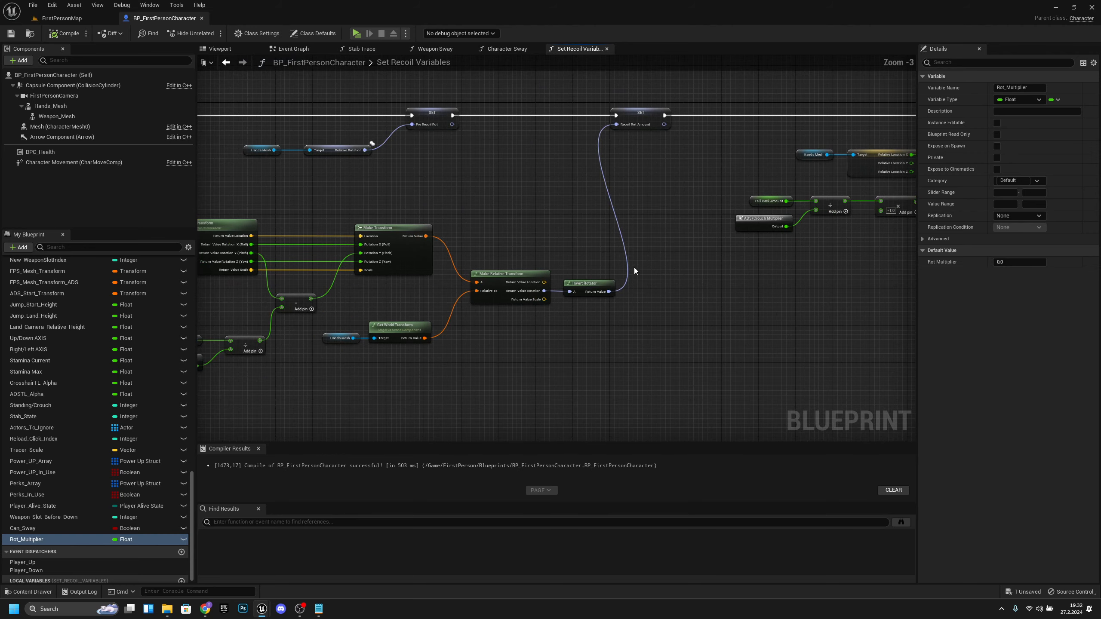
{"action": "right_click_drag", "start_coordinate": [634, 267], "coordinate": [766, 270]}
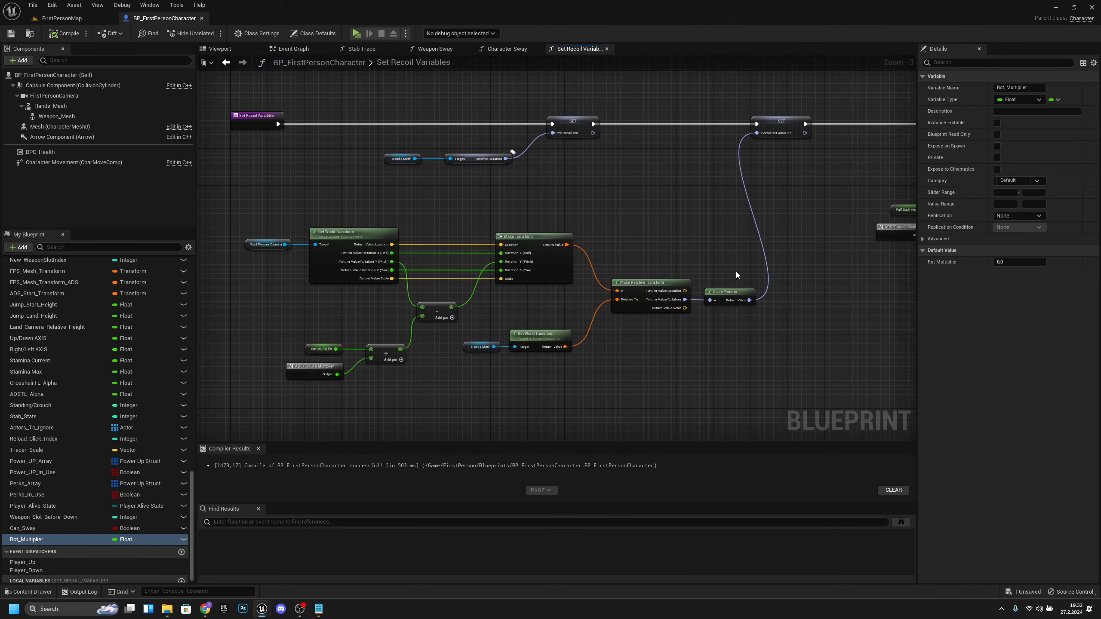